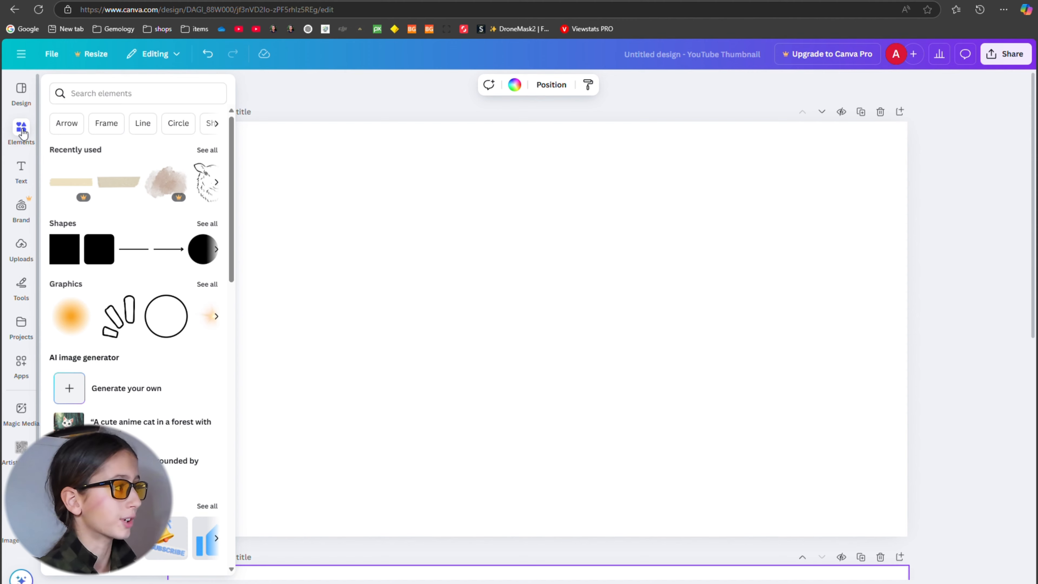
left_click(21, 247)
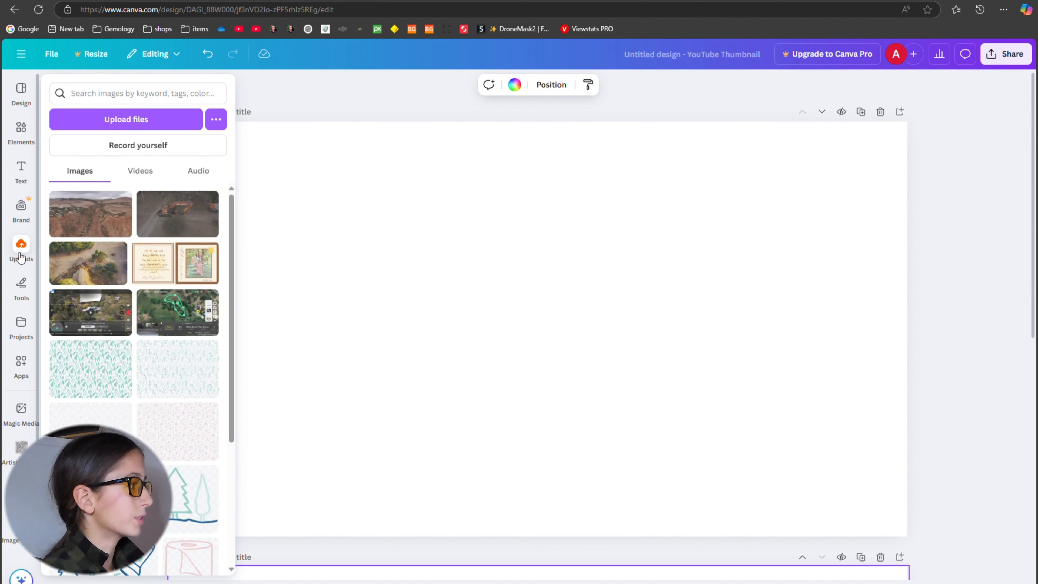
left_click(23, 327)
left_click(22, 247)
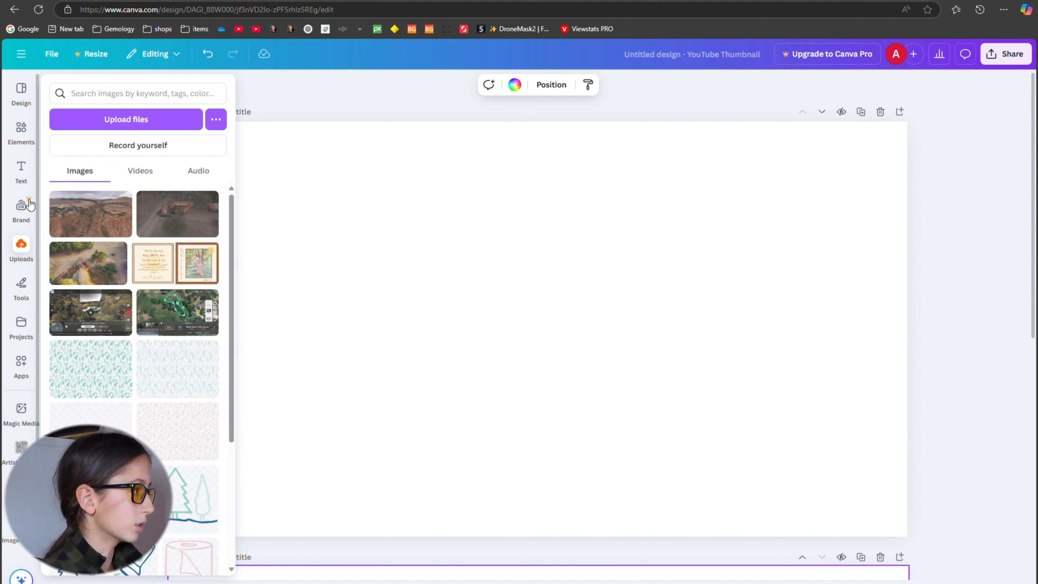
left_click(22, 170)
left_click(23, 135)
left_click(21, 172)
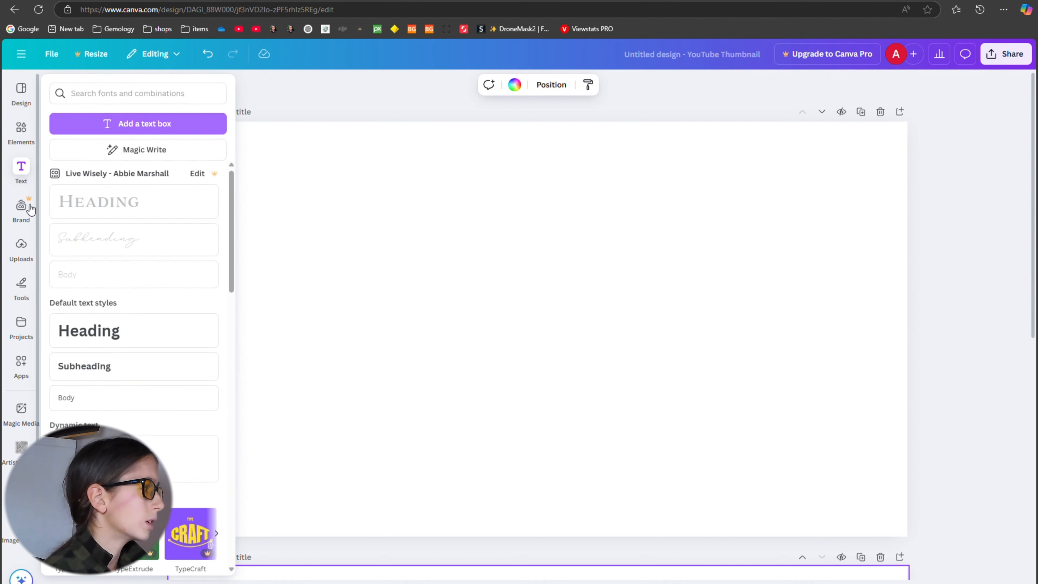
left_click(27, 221)
left_click(21, 247)
left_click(21, 169)
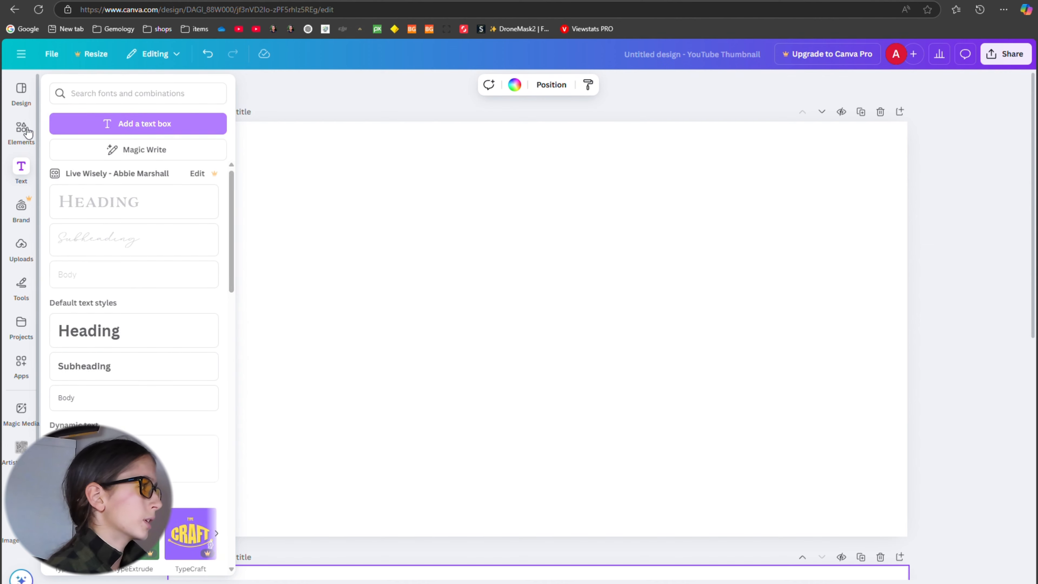
Search the design templates for "cinematic" and apply the Cinematic Street thumbnail template to page 1.
left_click(21, 94)
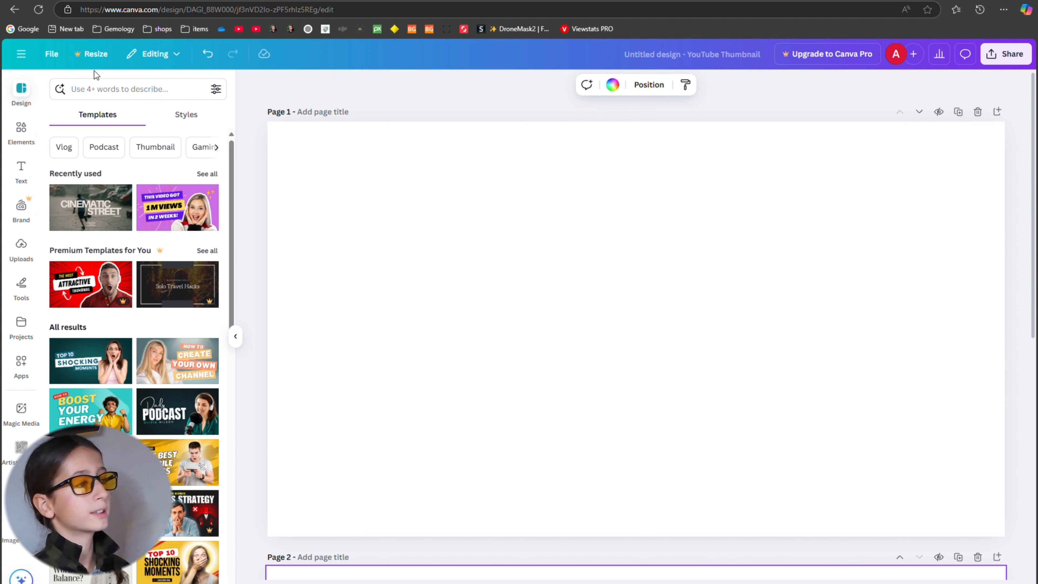
left_click(142, 94)
type("cinematic")
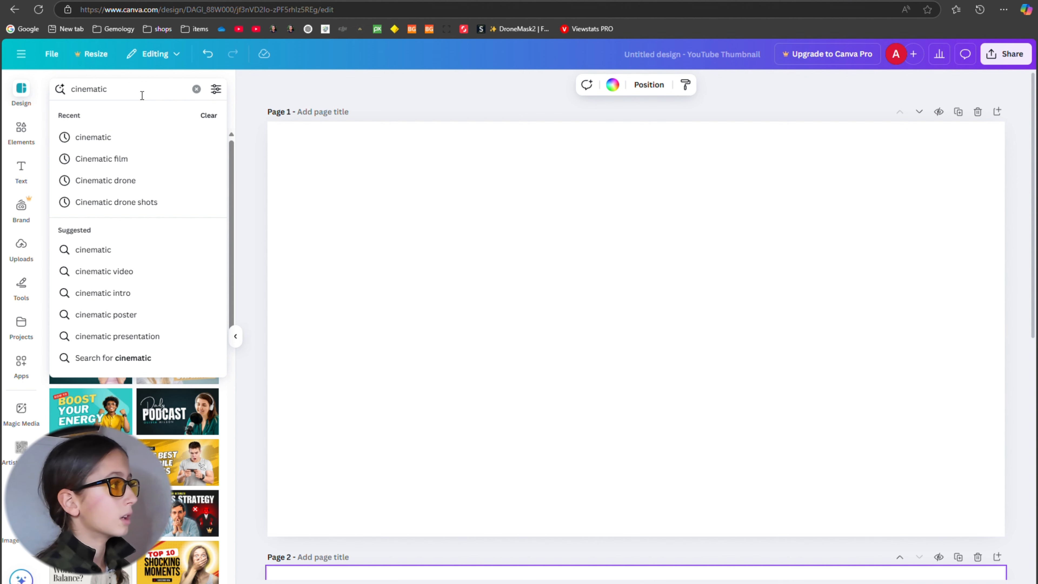
key("Return")
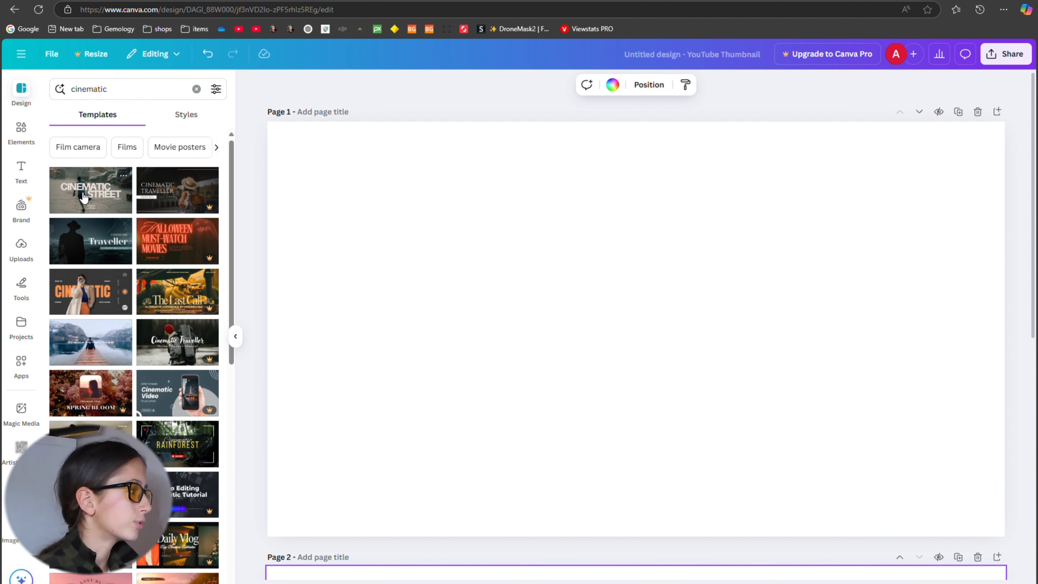
left_click(95, 190)
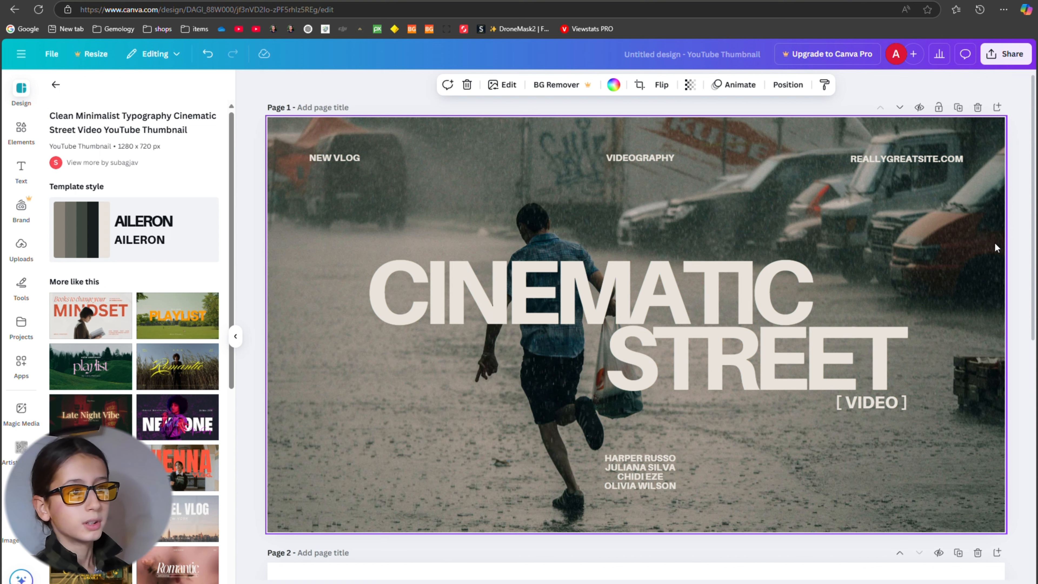
Delete the template's background photo of the man running in the rain, keeping the text elements.
left_click_drag(987, 242, 958, 261)
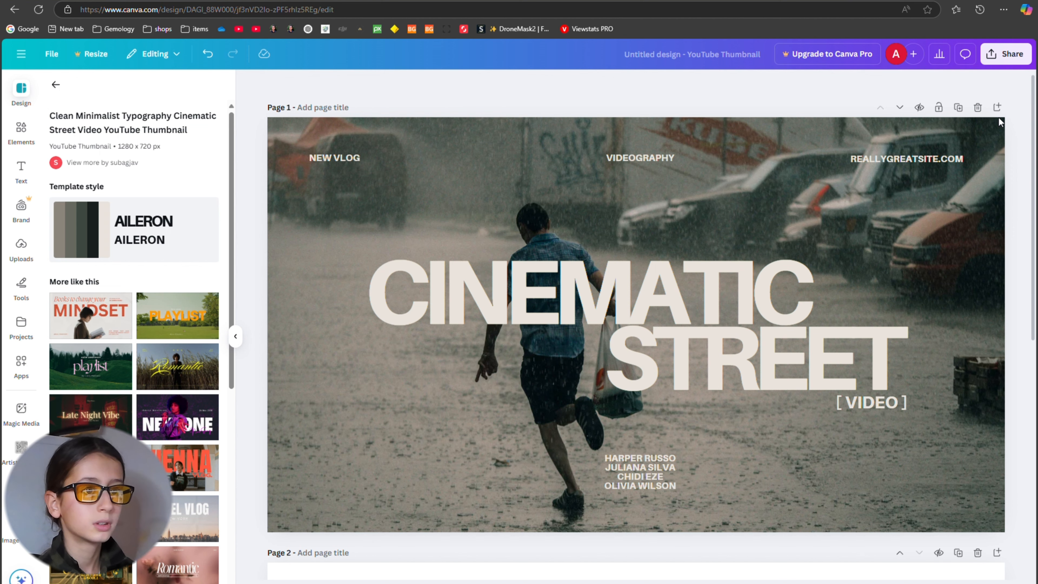
double_click(989, 162)
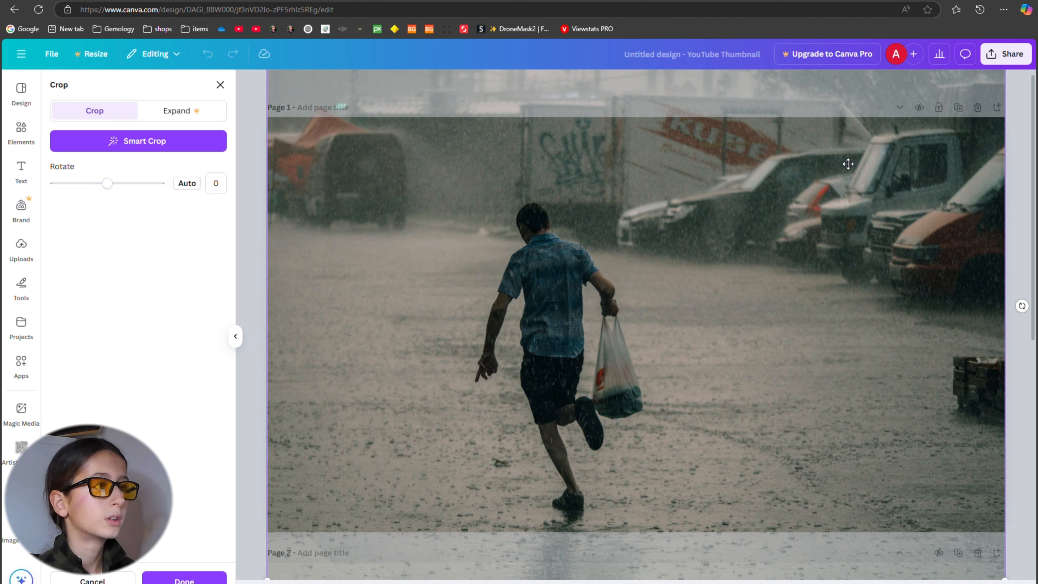
left_click(1026, 171)
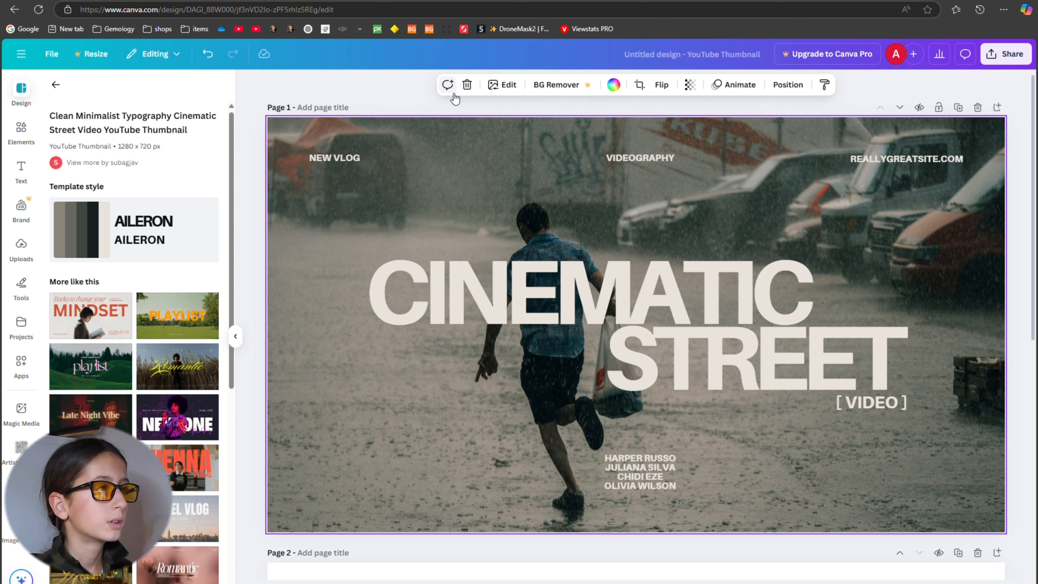
left_click(466, 85)
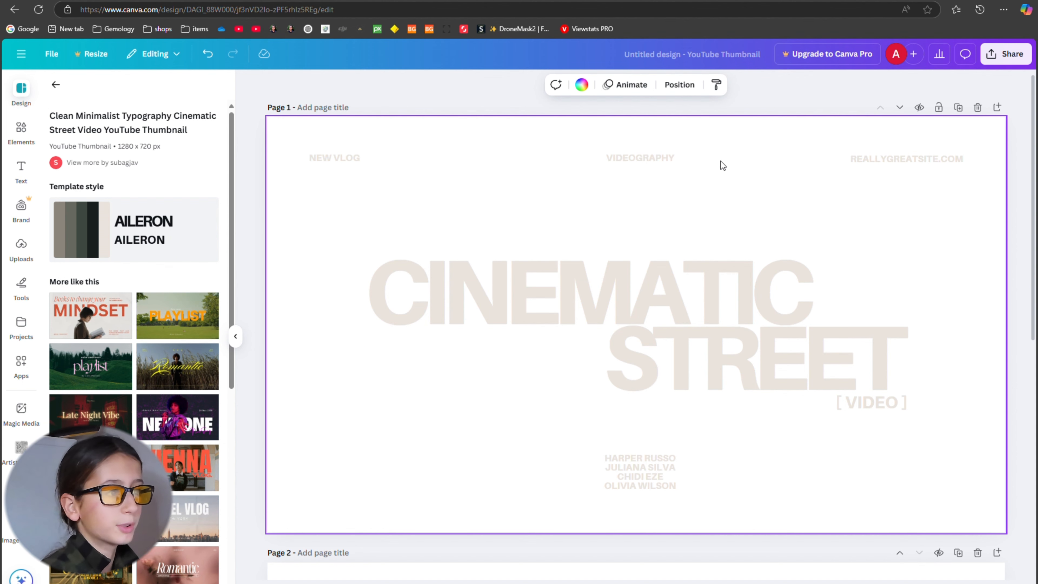
Recolor all text elements on page 1 to the default solid orange.
left_click_drag(301, 142, 977, 507)
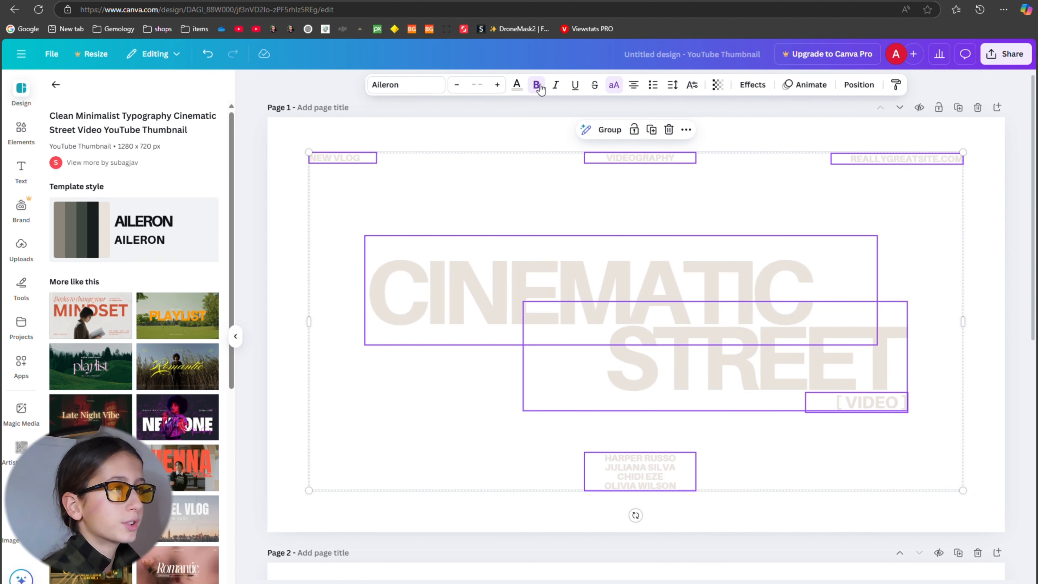
left_click(517, 85)
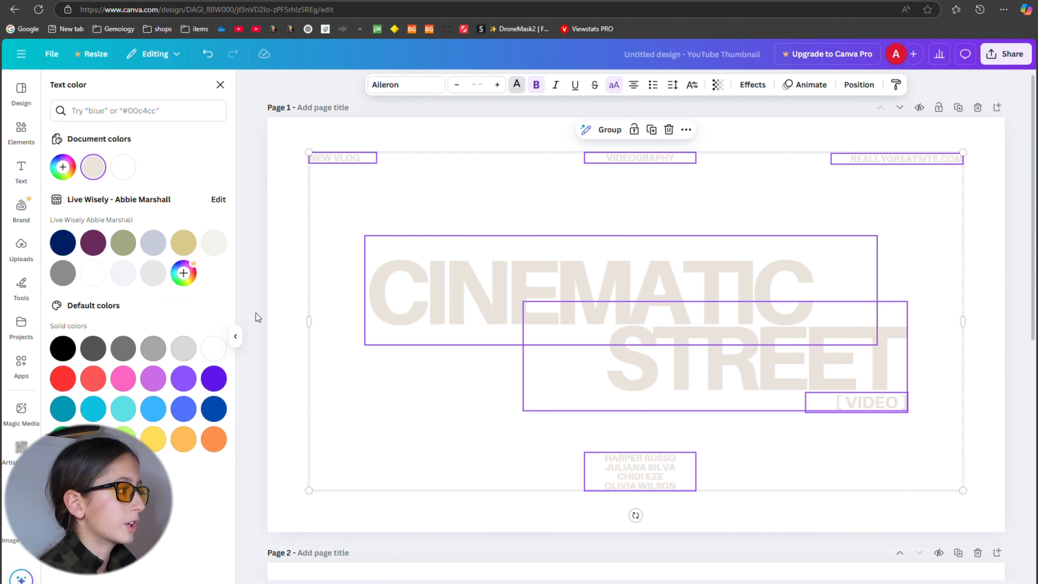
left_click(213, 440)
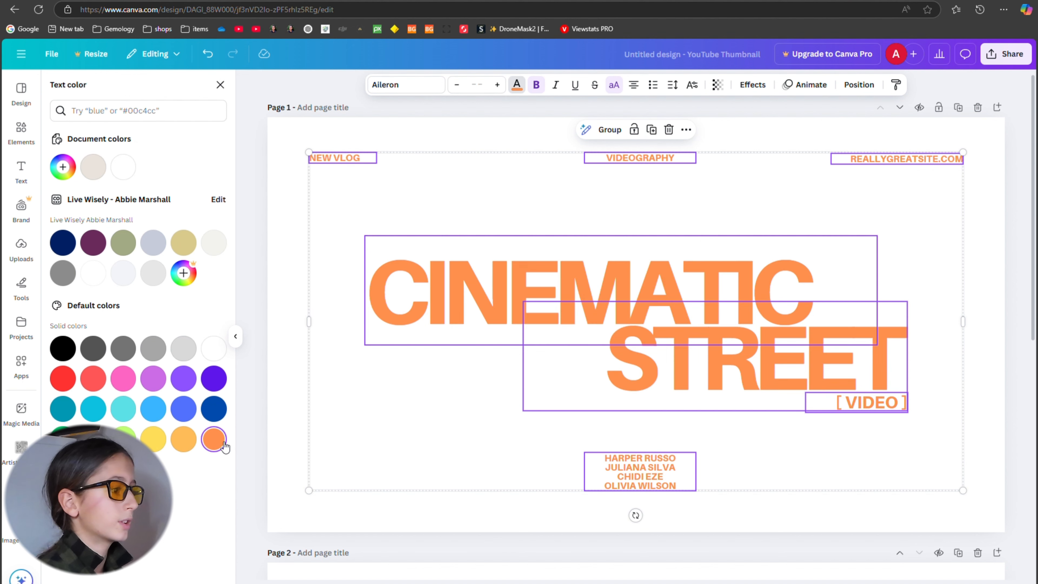
left_click(399, 431)
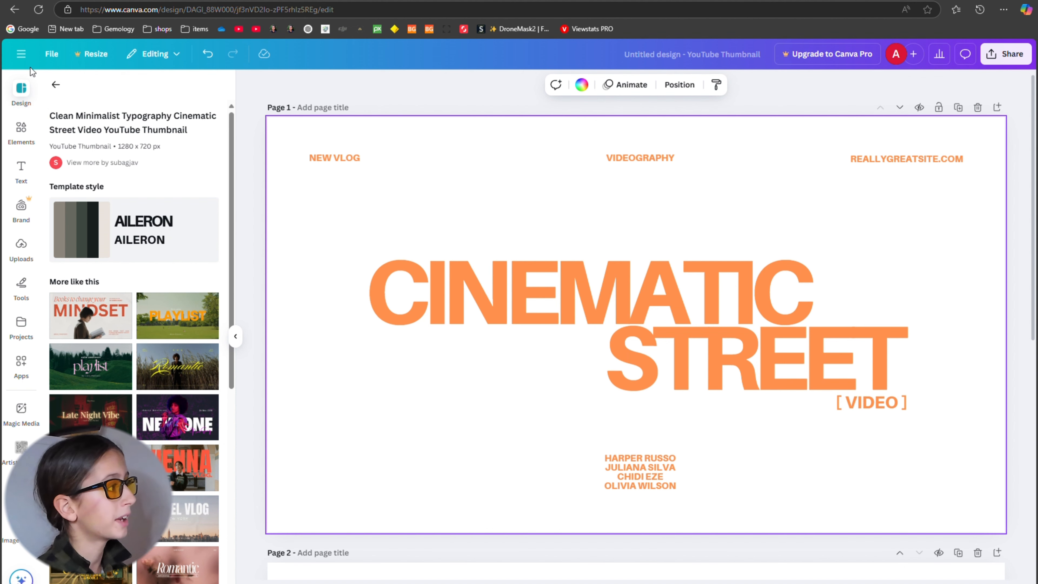
Search the design templates for "drone".
left_click(55, 84)
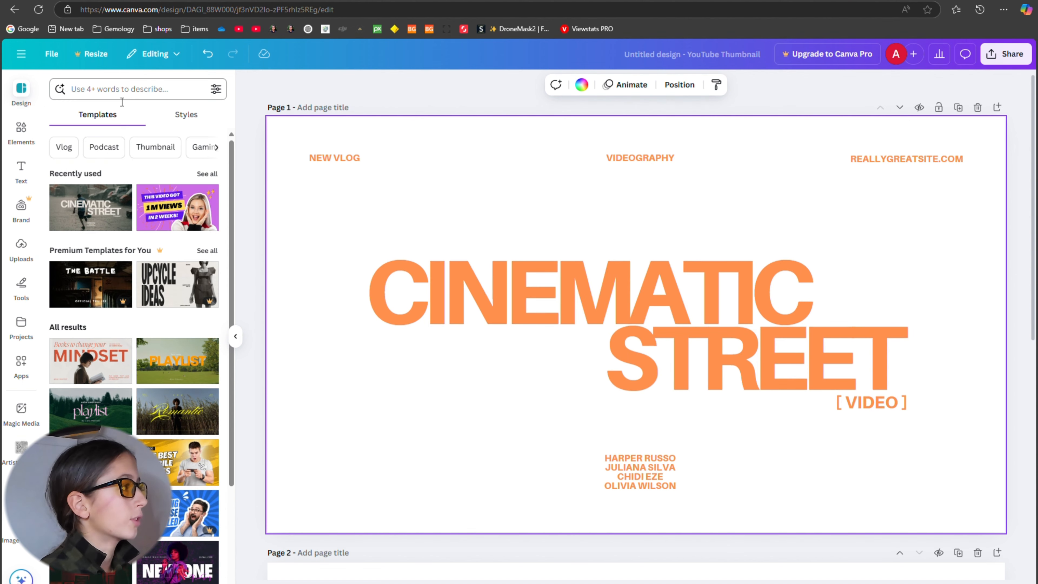
left_click(122, 102)
type("dron")
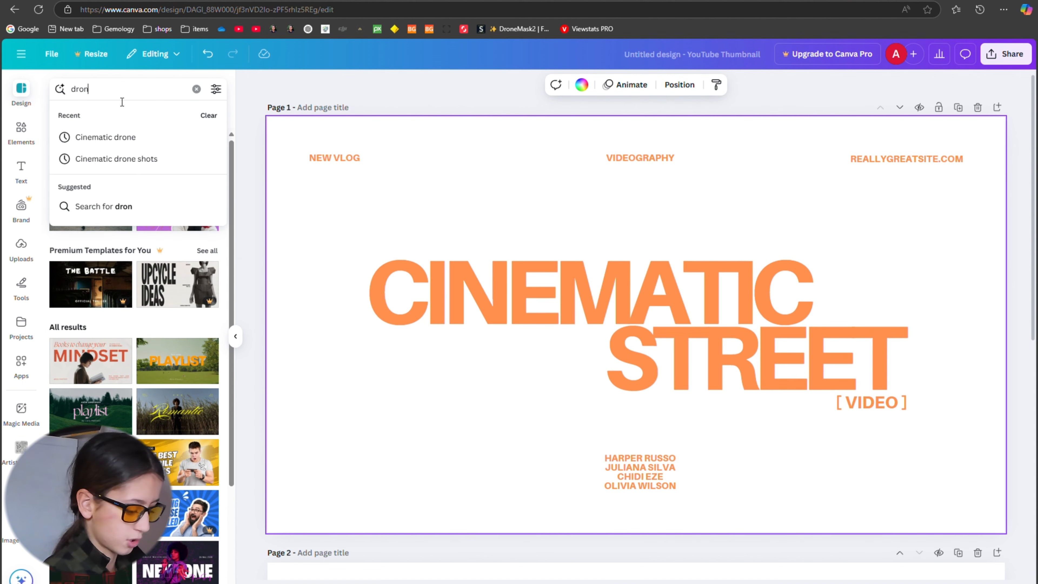
type("e")
key("Return")
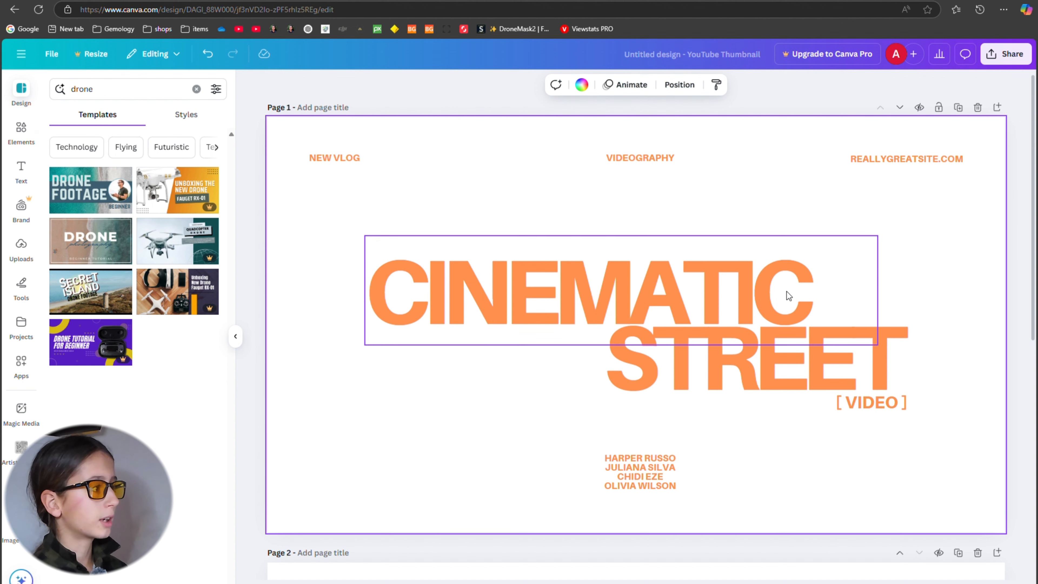
Add the dark sunset vineyard photo from the uploads to page 1 and enlarge it to fill the whole page behind the text.
left_click(14, 141)
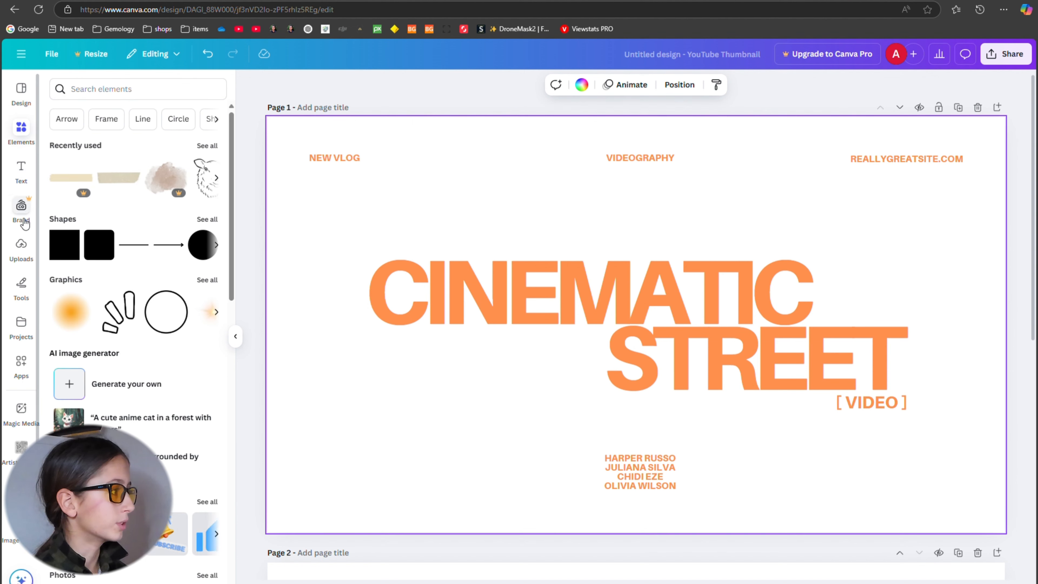
left_click(21, 246)
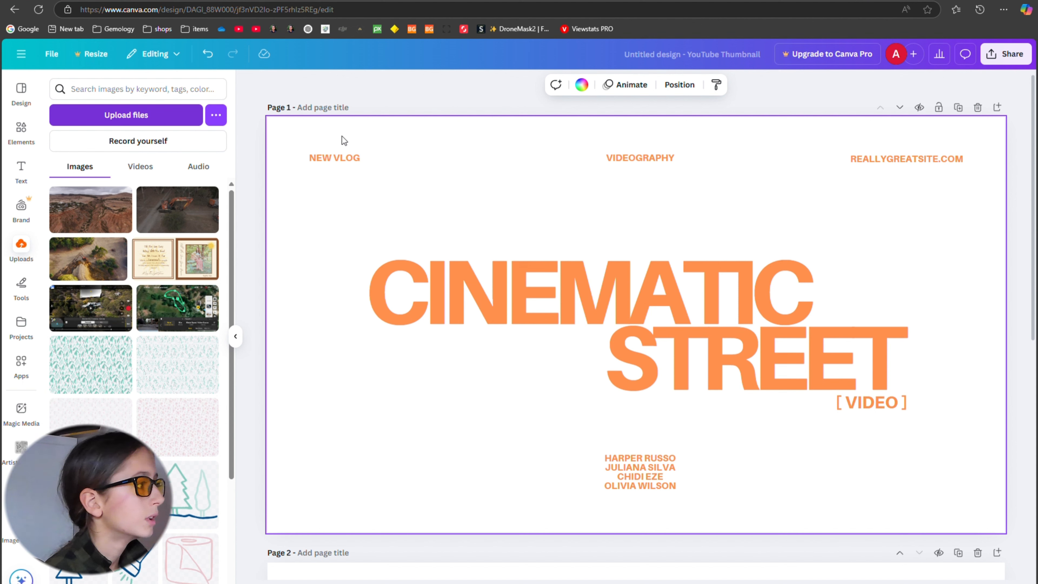
left_click(98, 216)
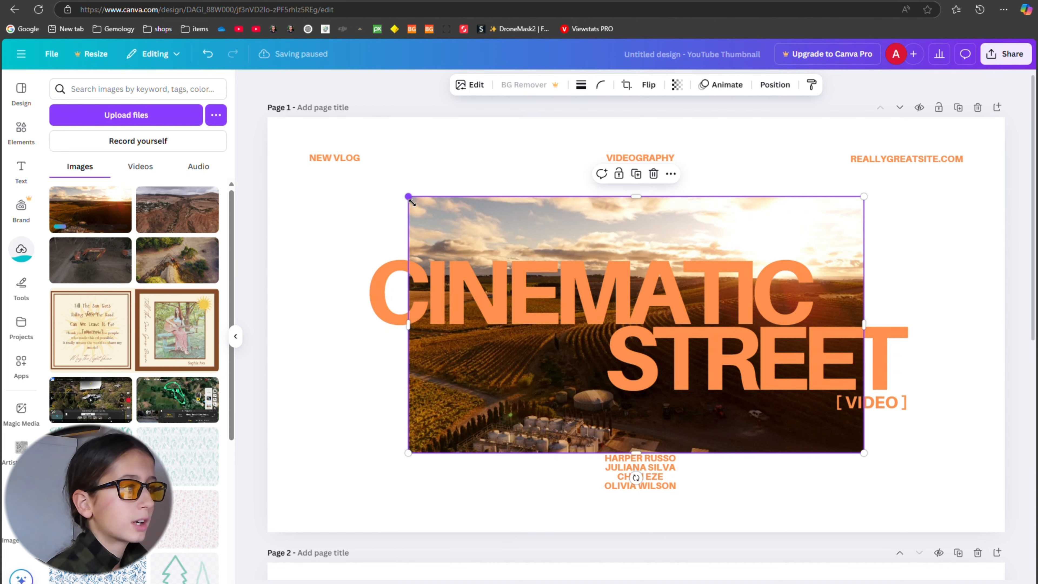
left_click_drag(408, 197, 207, 247)
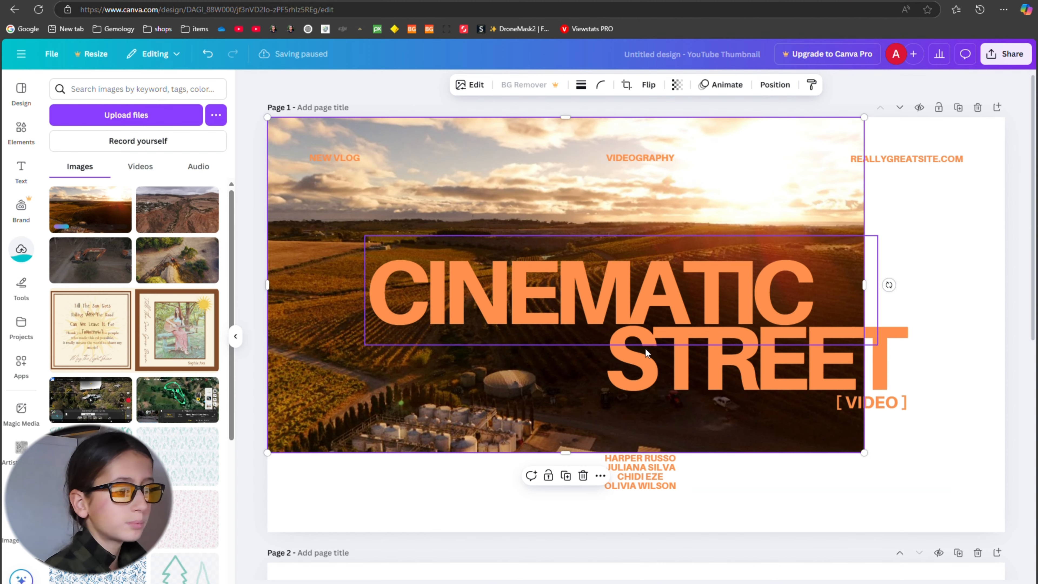
left_click_drag(866, 460, 997, 561)
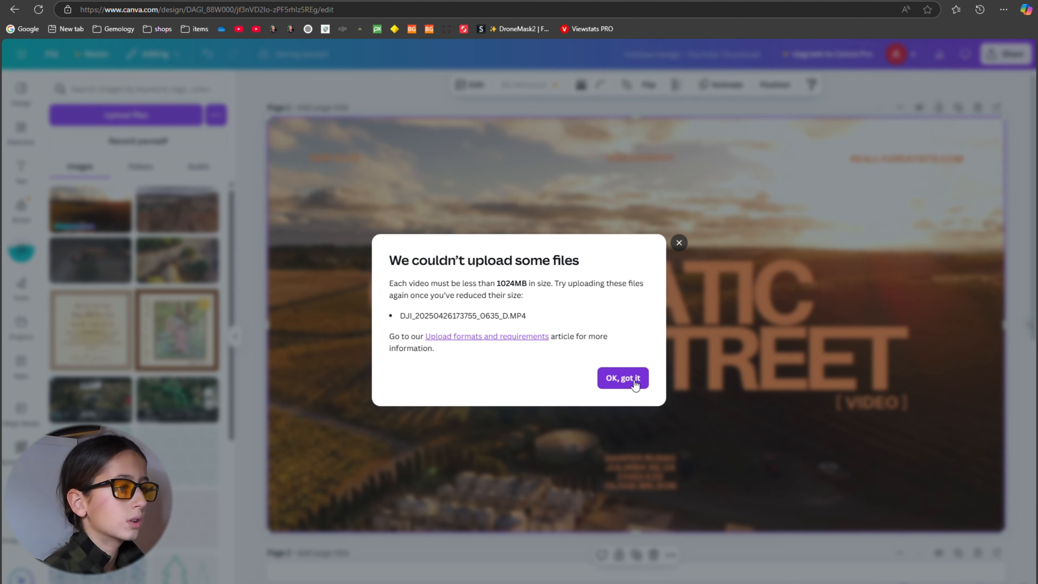
Dismiss the upload notice, add the uploaded vineyard photo with the winding road, and enlarge it to cover the whole page behind the text.
left_click(631, 380)
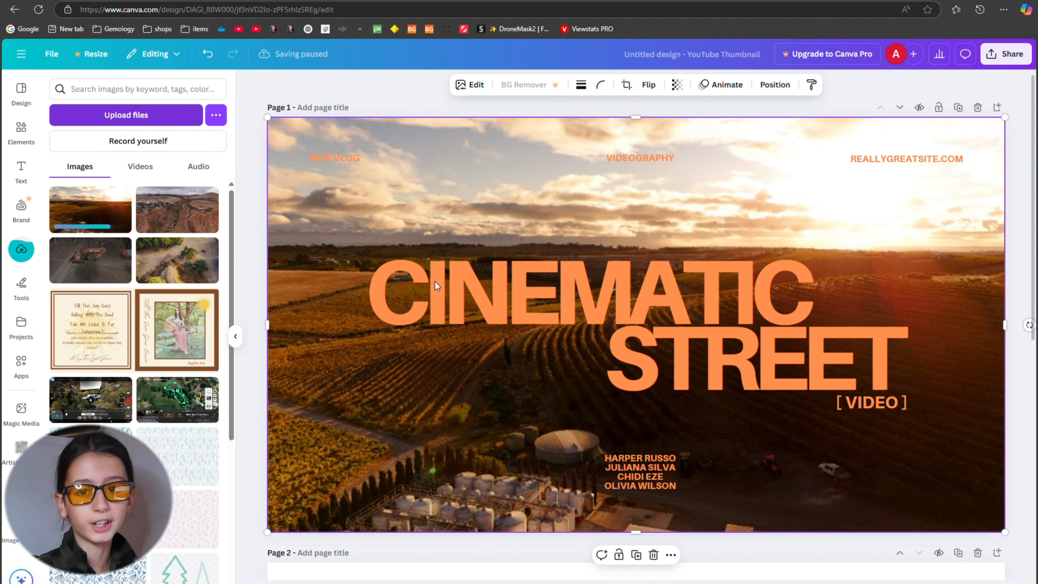
left_click(90, 212)
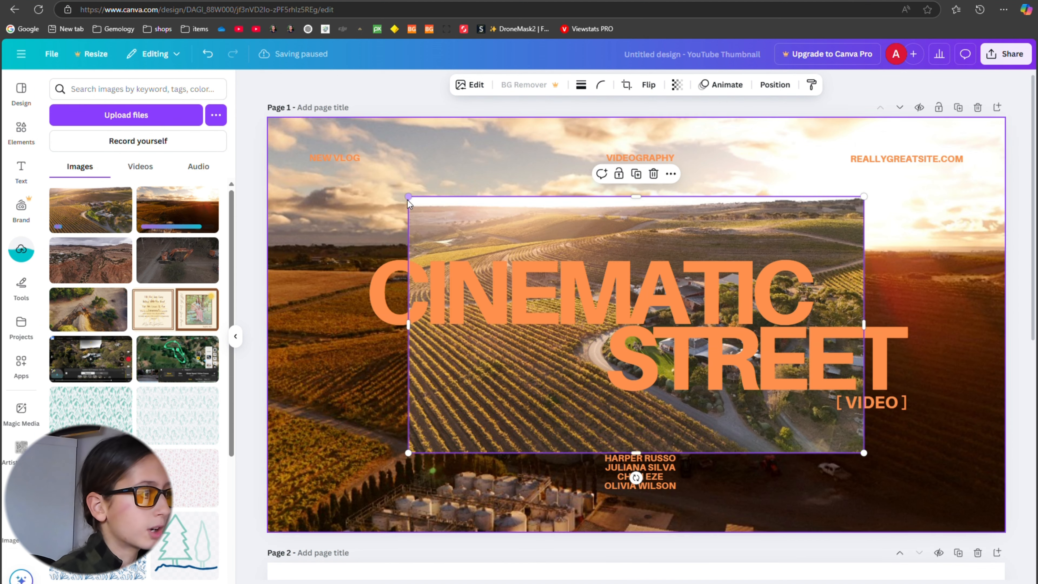
left_click_drag(408, 198, 259, 160)
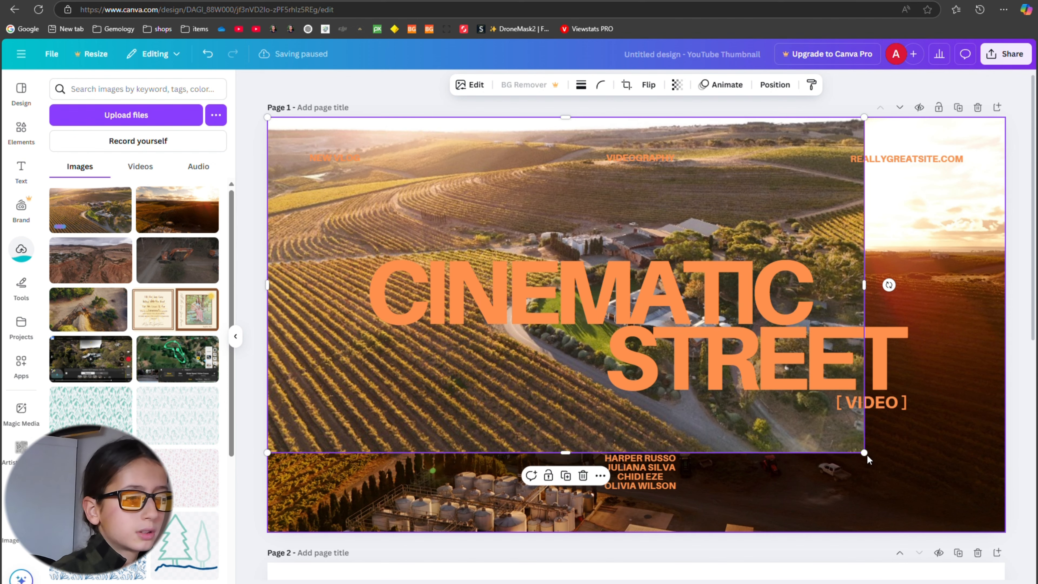
left_click_drag(867, 454, 1002, 543)
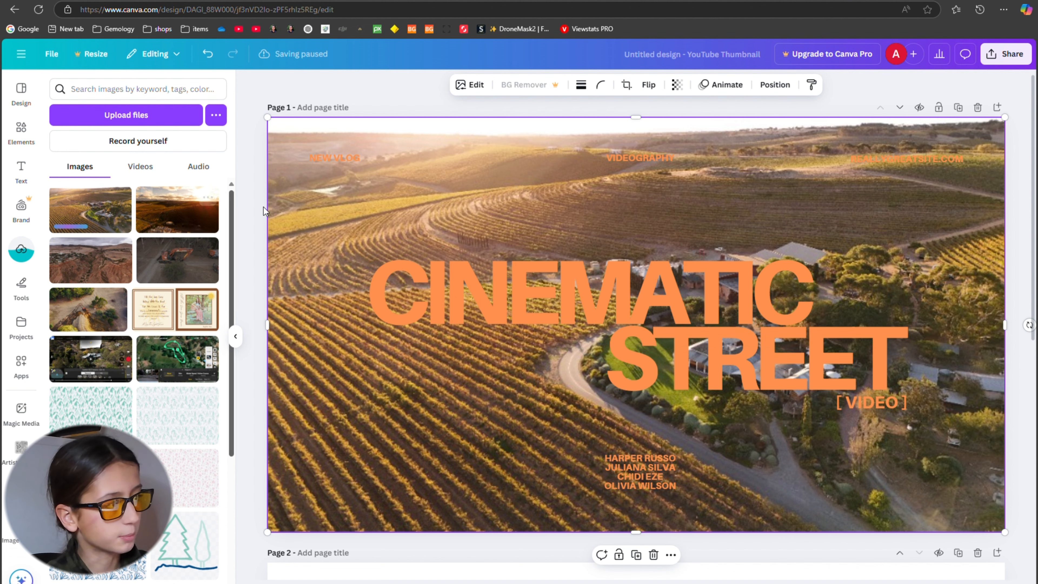
left_click_drag(349, 246, 330, 233)
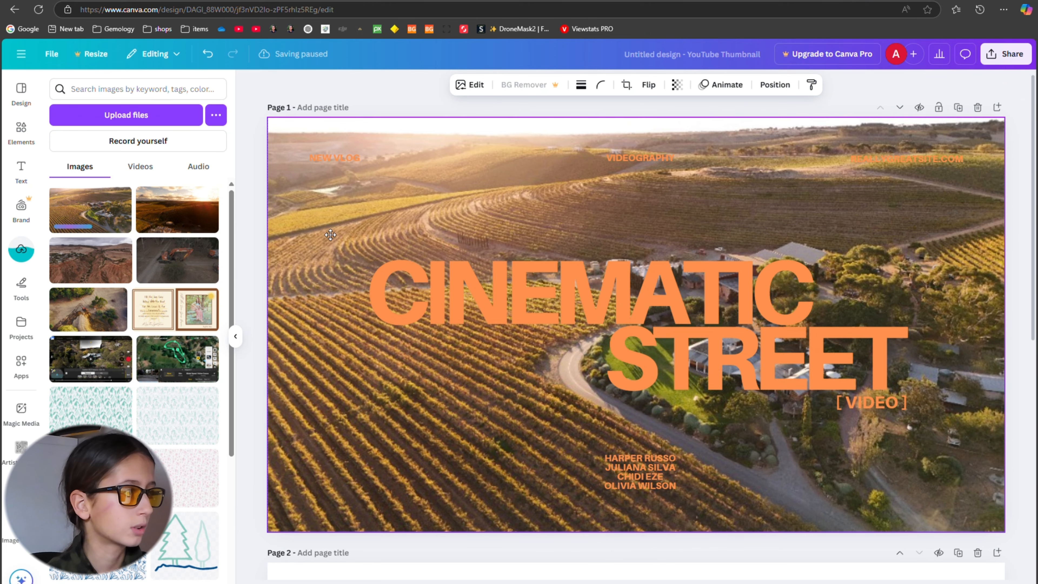
left_click(263, 214)
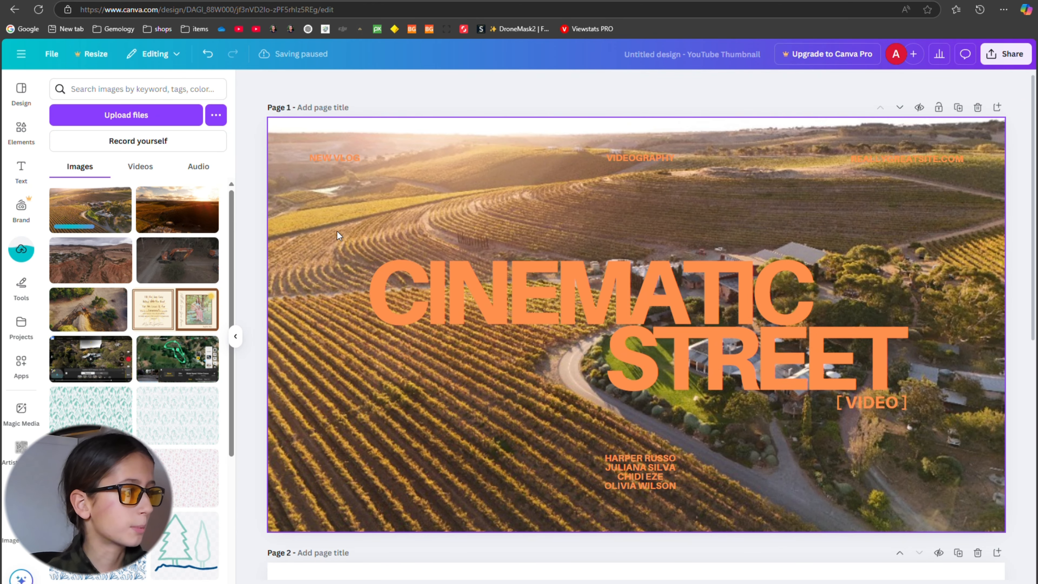
left_click_drag(337, 232, 937, 425)
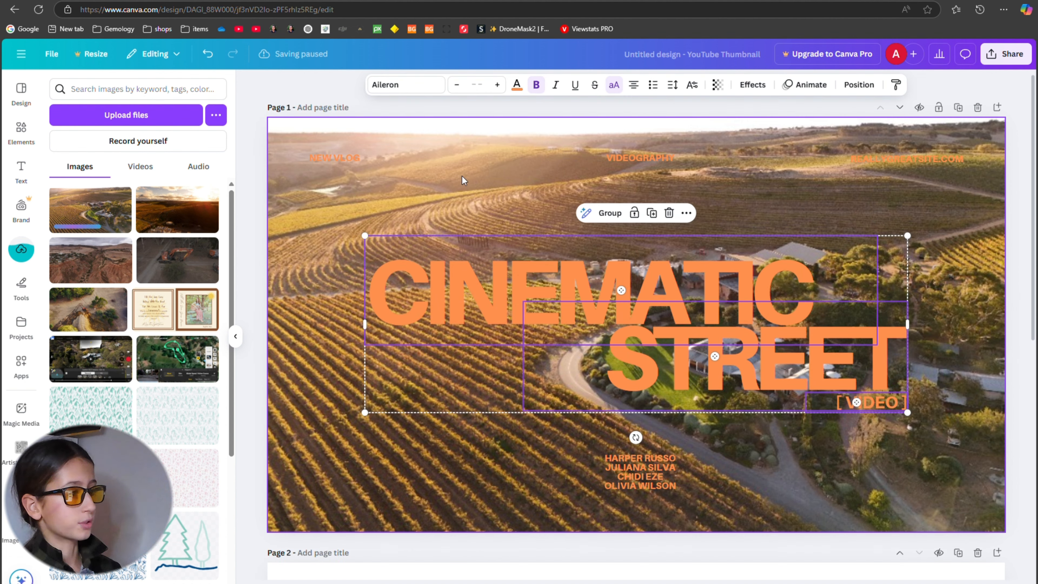
left_click(363, 212)
key("ctrl+v")
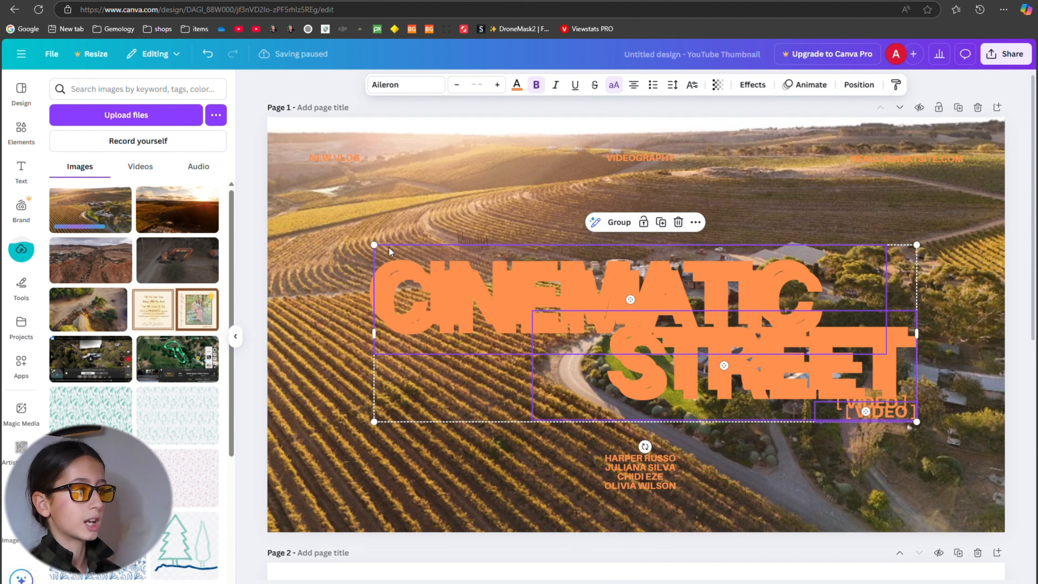
left_click_drag(389, 247, 394, 130)
key("Delete")
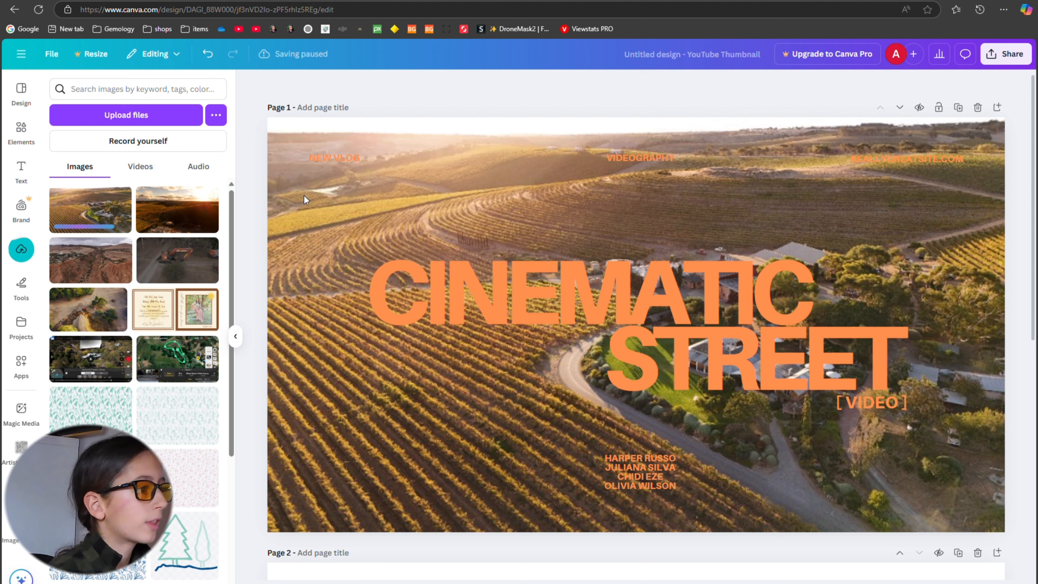
left_click(476, 294)
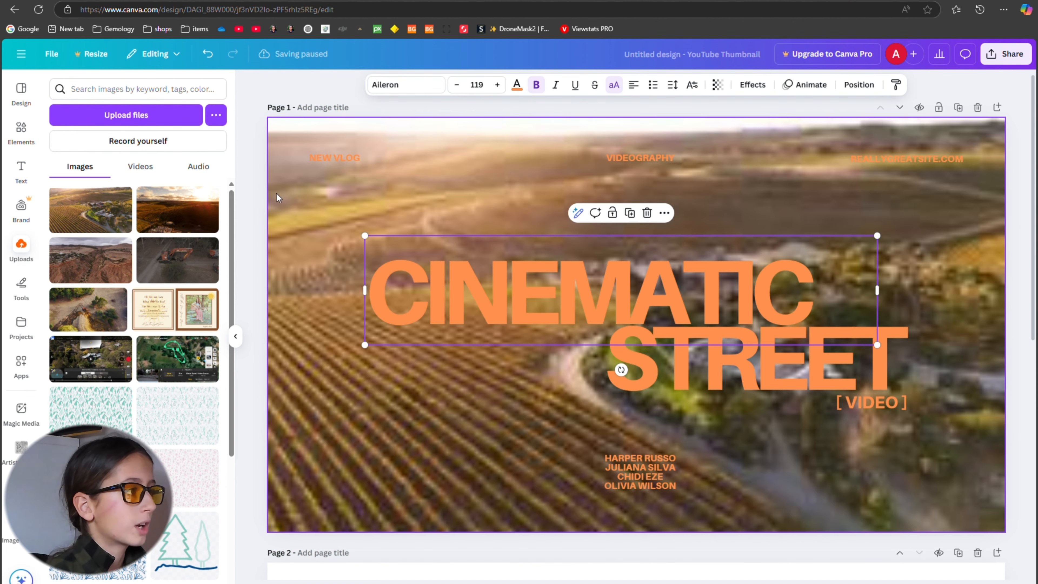
left_click(247, 205)
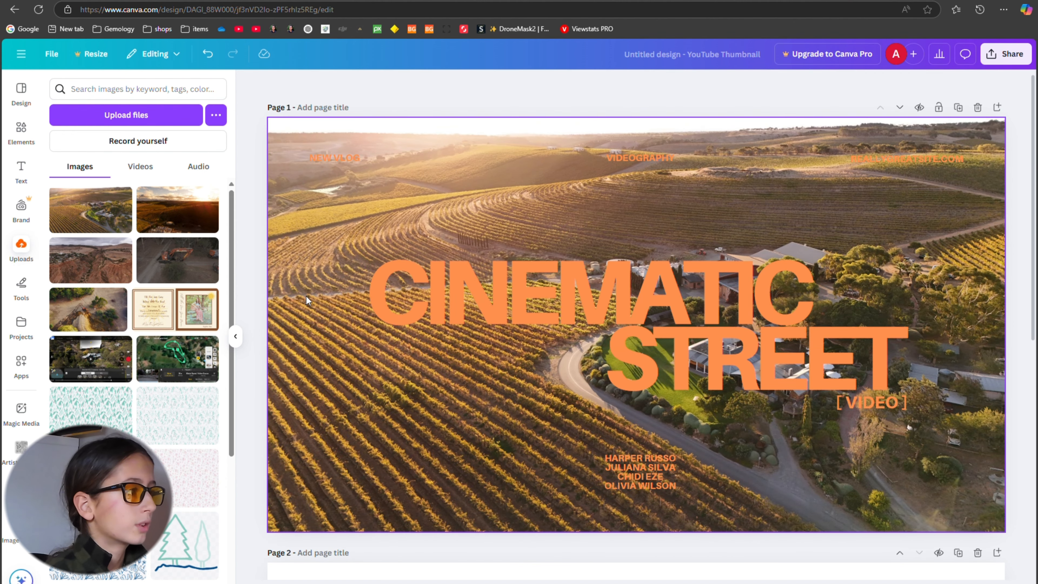
left_click_drag(305, 296, 314, 368)
double_click(309, 453)
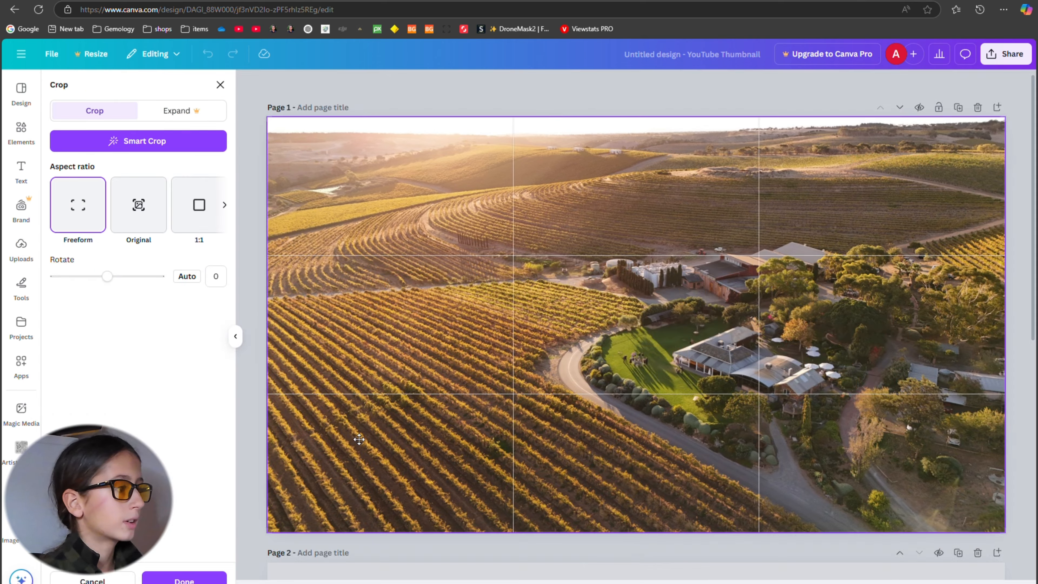
key("Escape")
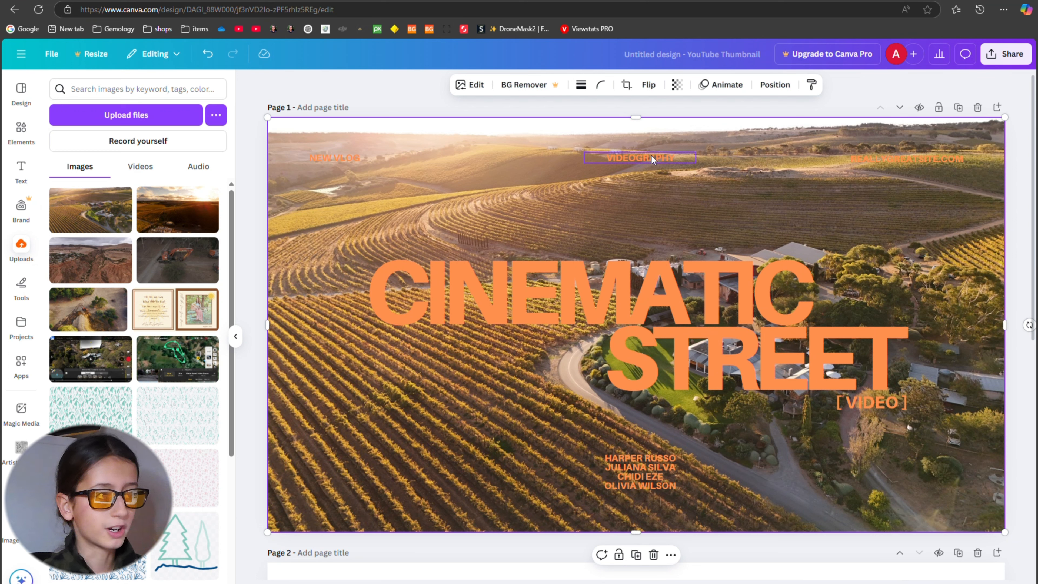
Delete the website address, the small upper-left text, the [VIDEO] label and the VIDEOGRAPHY text from page 1.
left_click(884, 161)
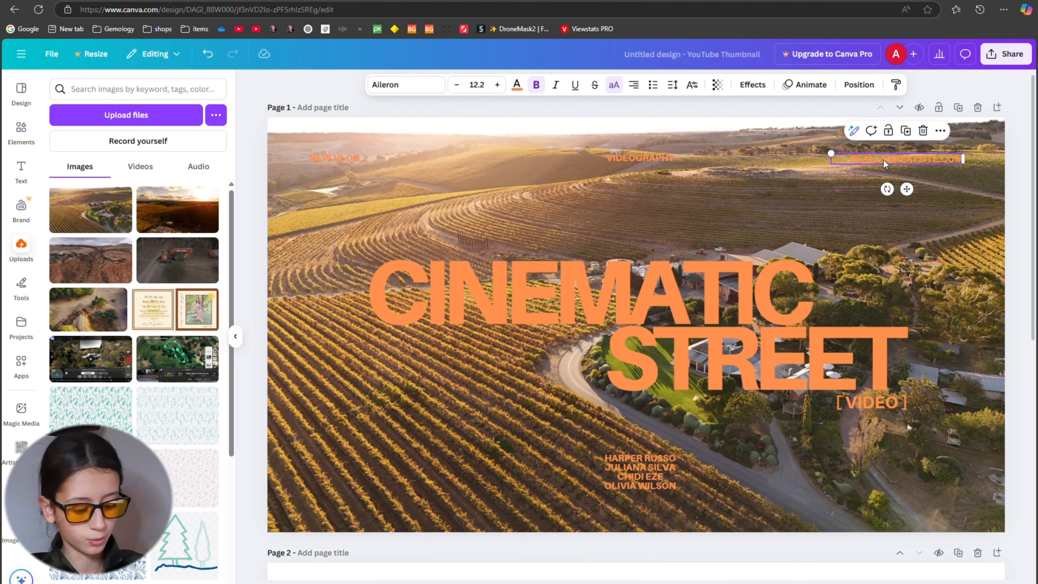
key("Delete")
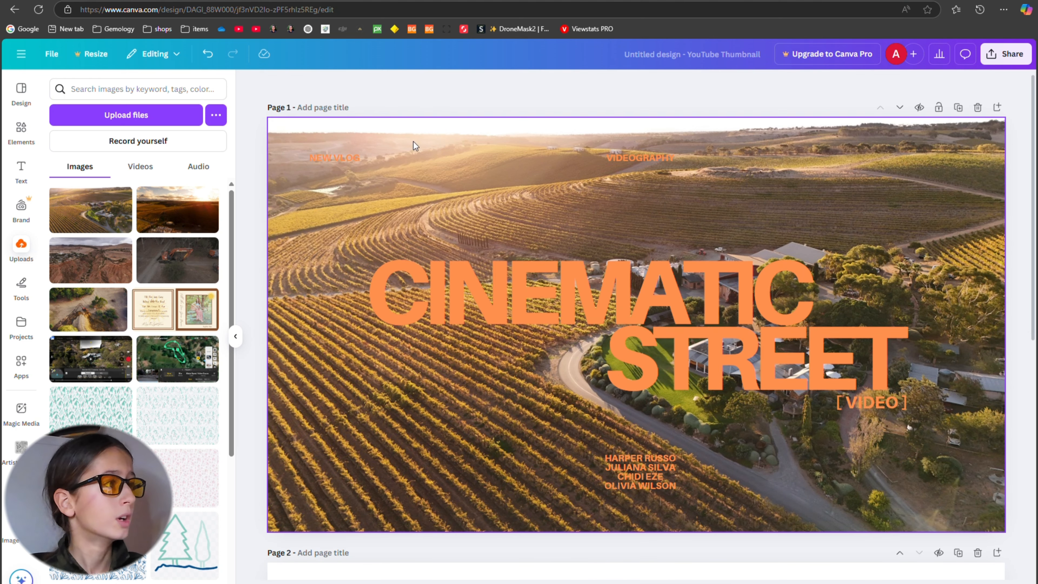
left_click(340, 153)
key("Delete")
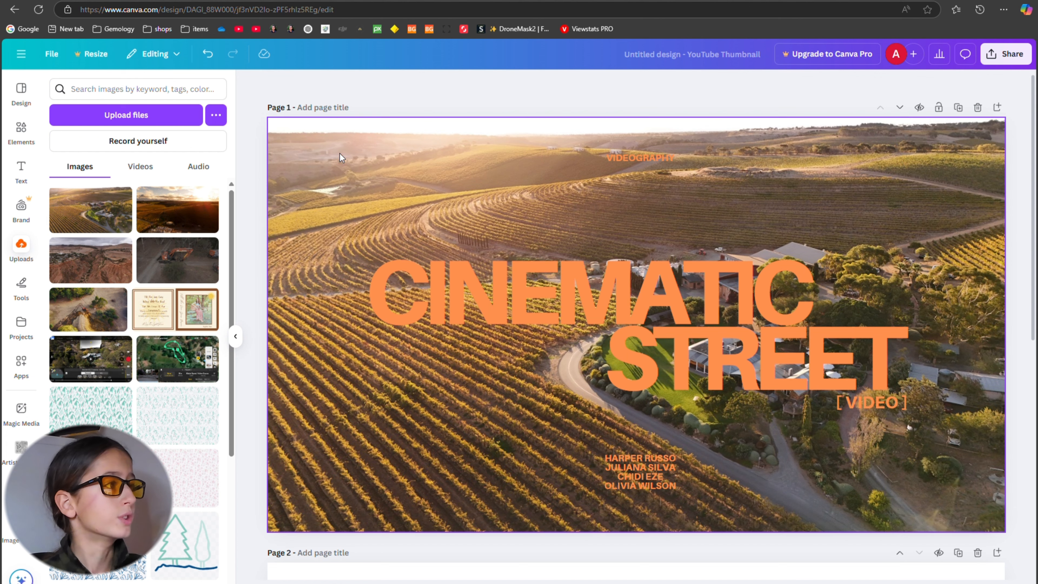
left_click(863, 401)
key("Delete")
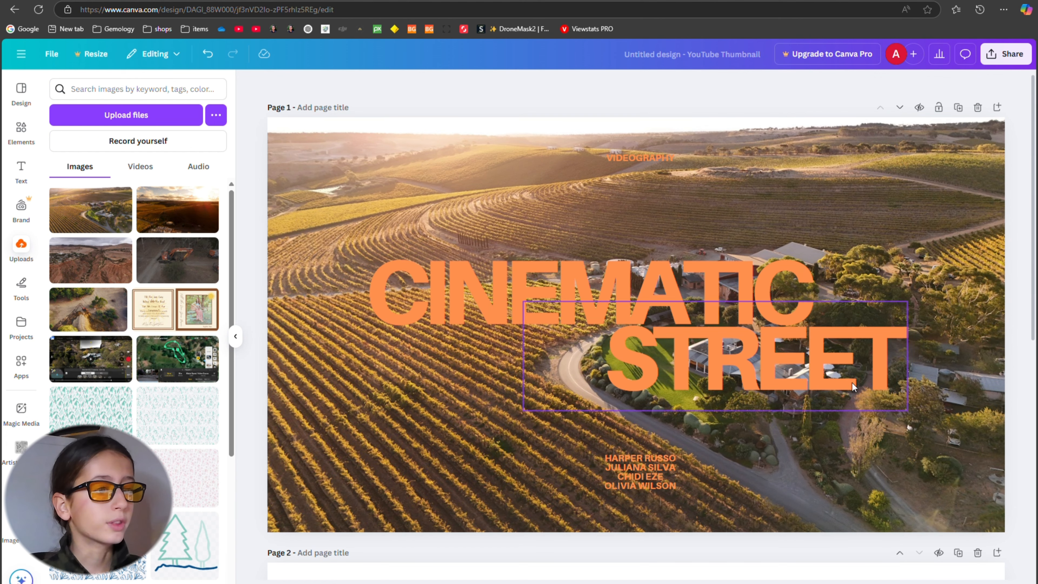
left_click(629, 158)
key("Delete")
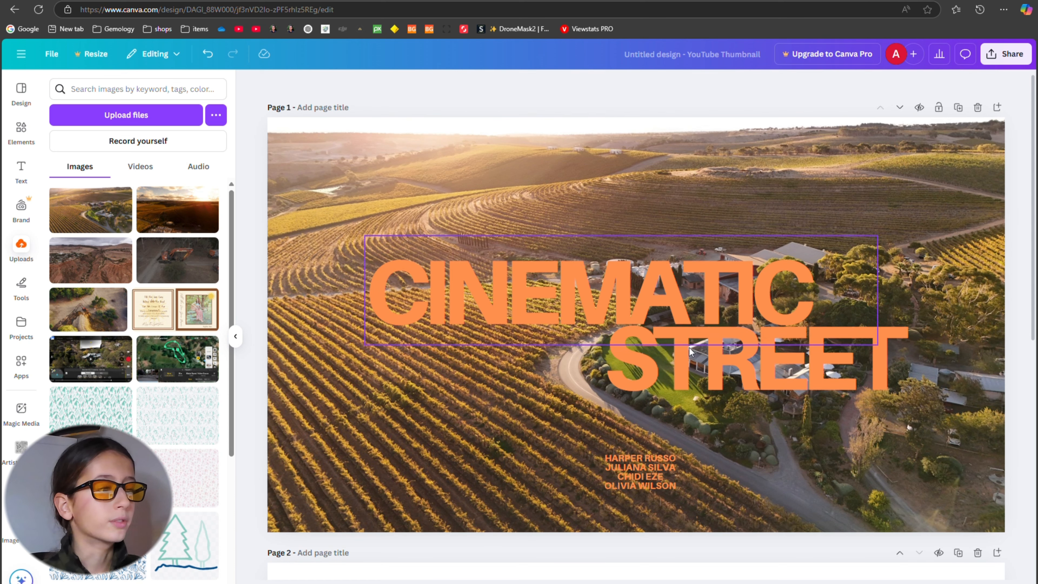
Replace the list of names in the small lower text block with "DRONE CINEMATOGRAGHY".
left_click(656, 474)
double_click(678, 486)
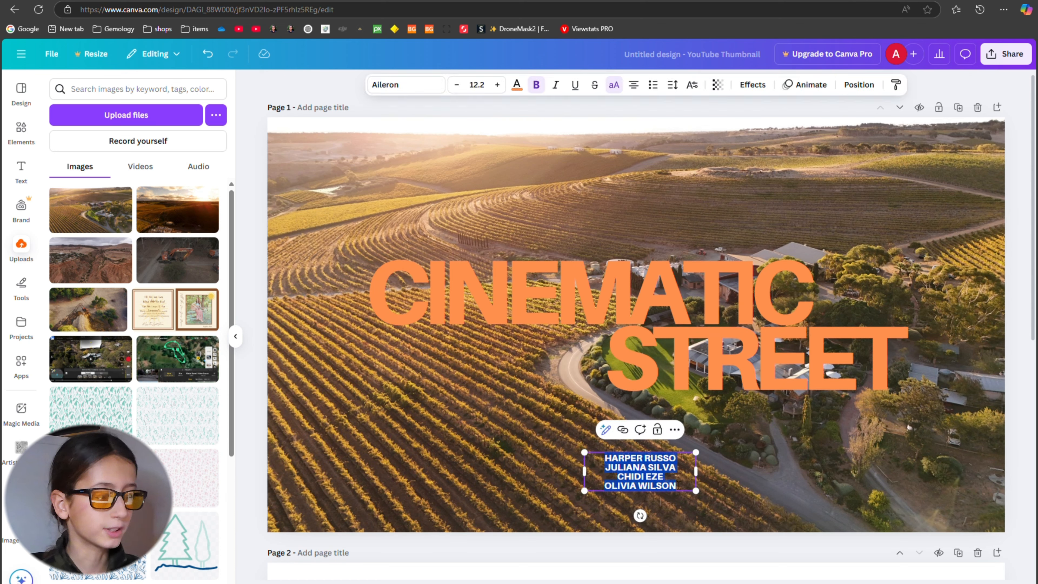
key("Delete")
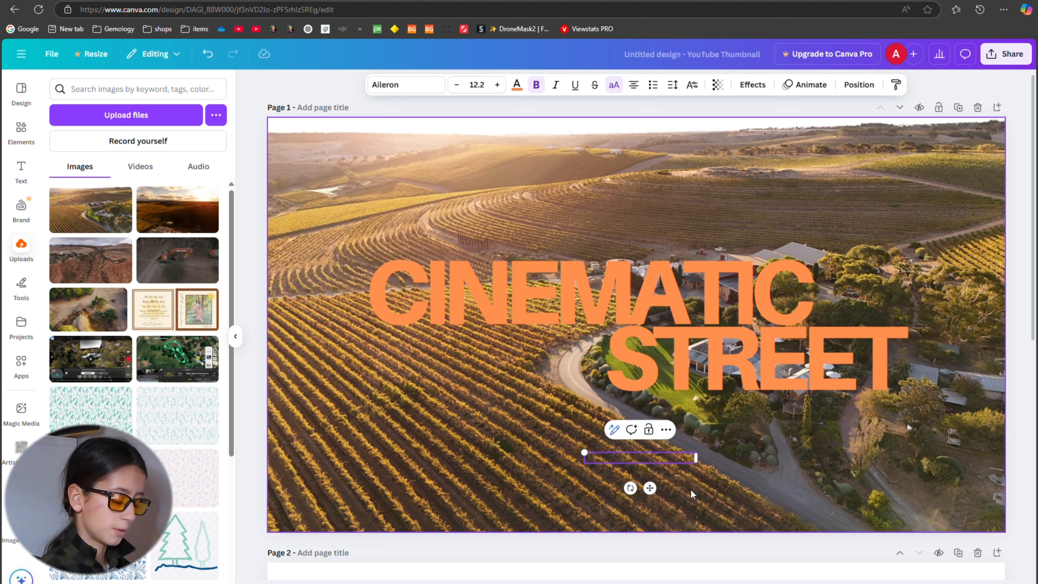
type("DROBE")
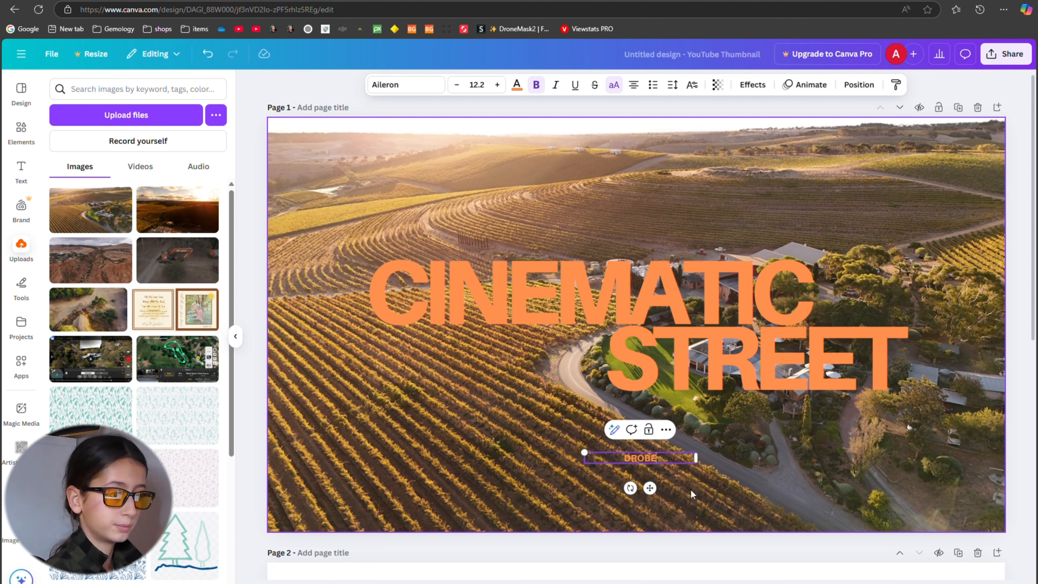
key("BackSpace")
key("BackSpace")
type("N")
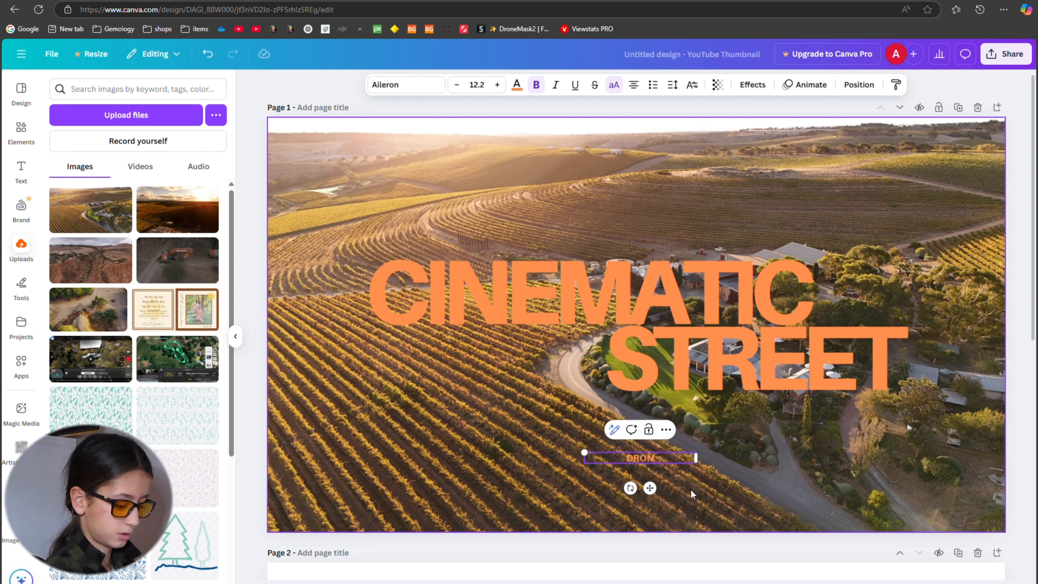
type("E CIN")
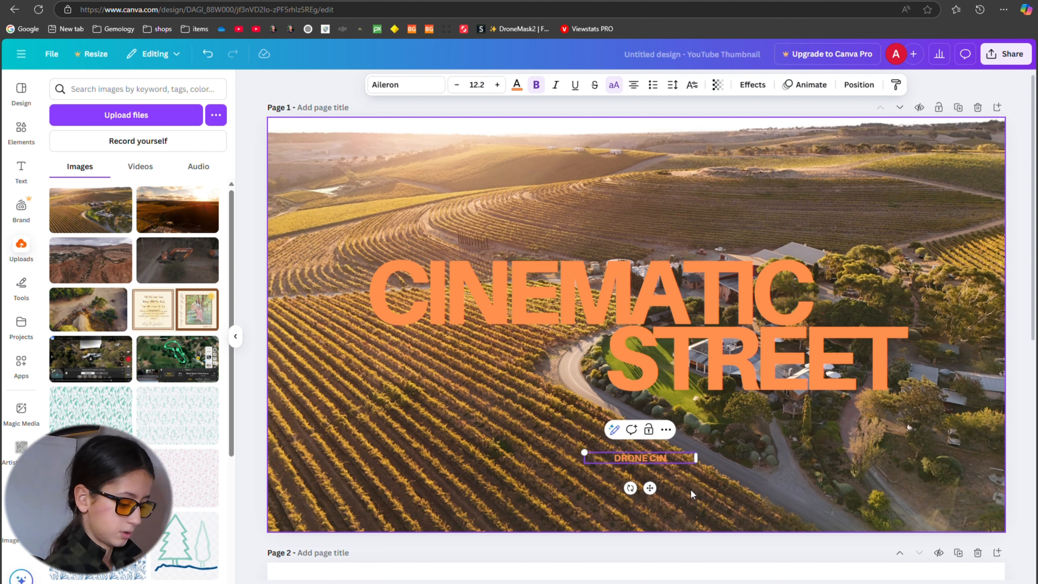
type("EMATOGRAGHY")
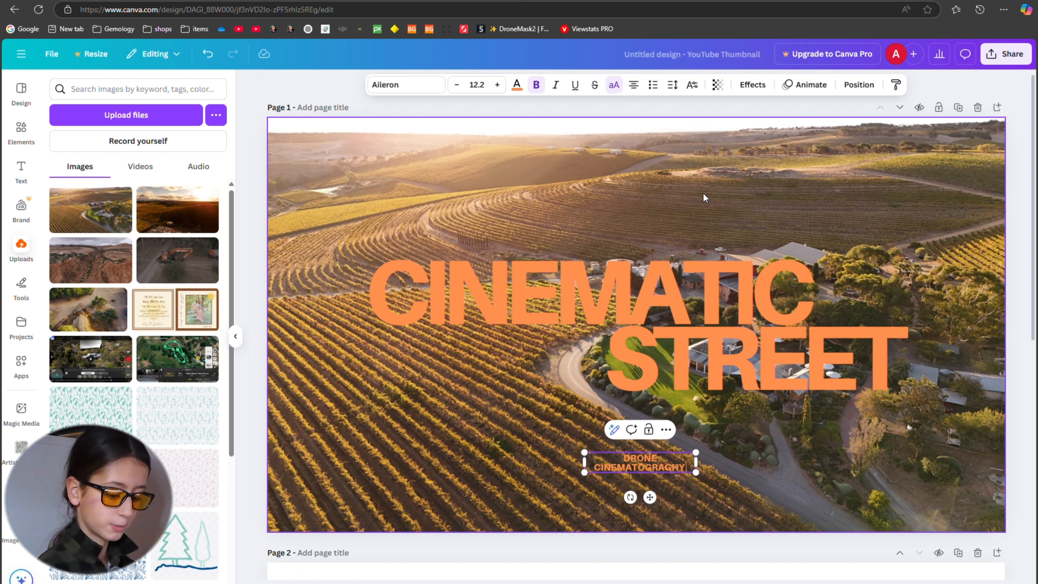
Add the creator's full name on a new line in the small lower text block.
key("Return")
type("JOS")
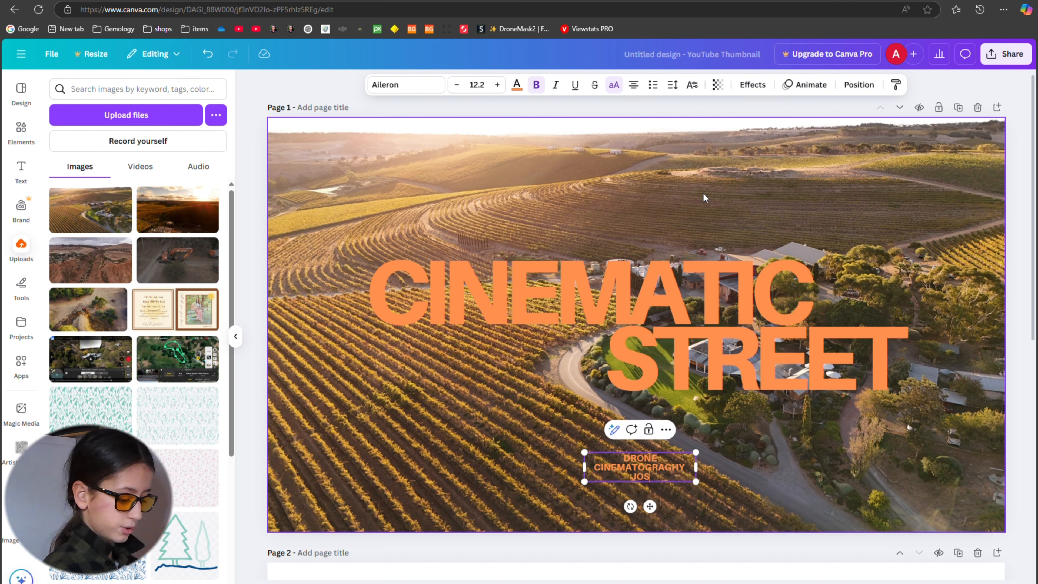
type("H OWEN")
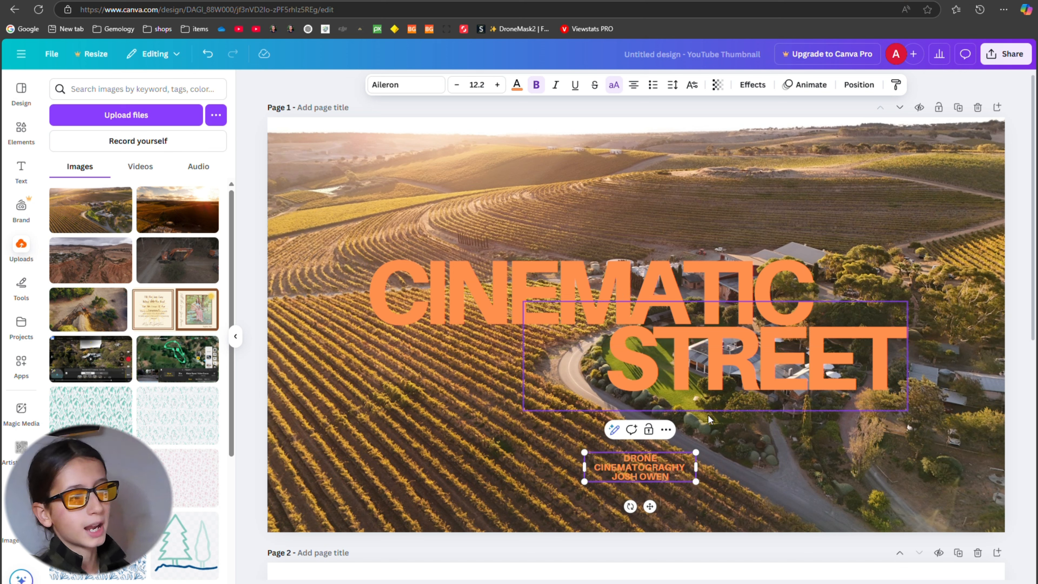
left_click(898, 376)
double_click(898, 376)
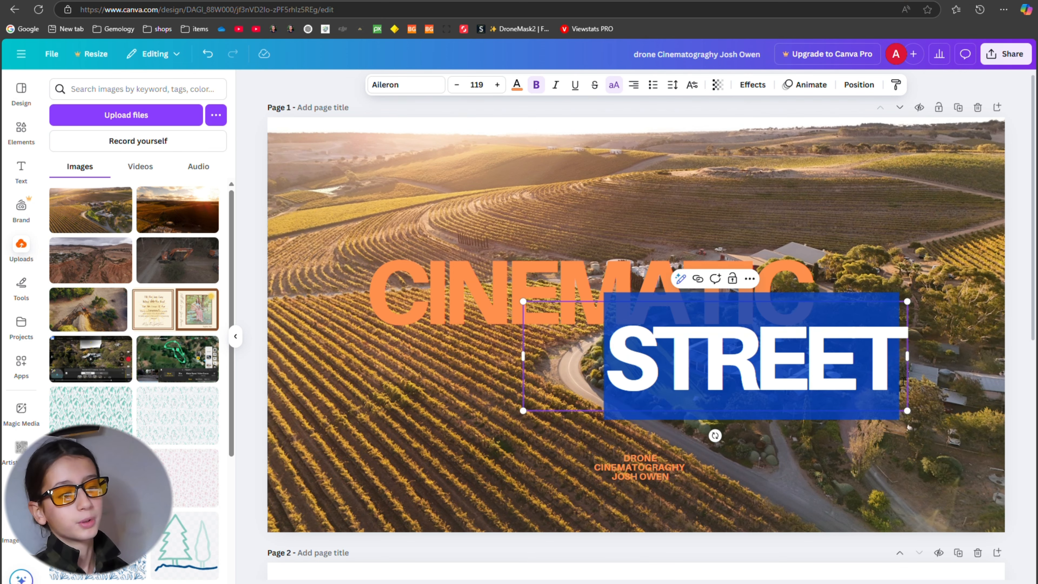
left_click(825, 278)
double_click(825, 277)
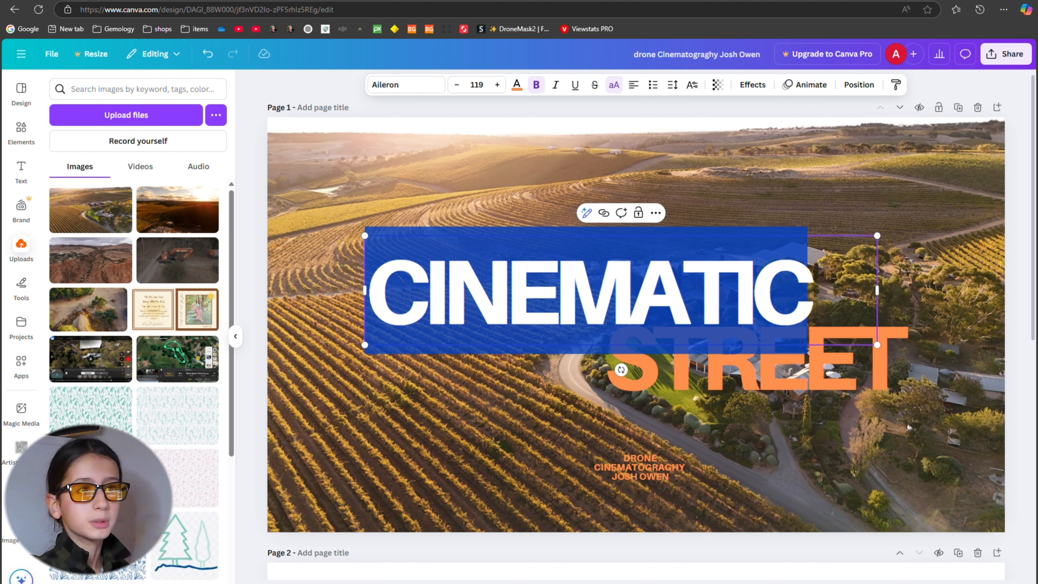
Search Google for "coriole wine" in a new browser tab and check how the winery's name is spelled.
key("ctrl+t")
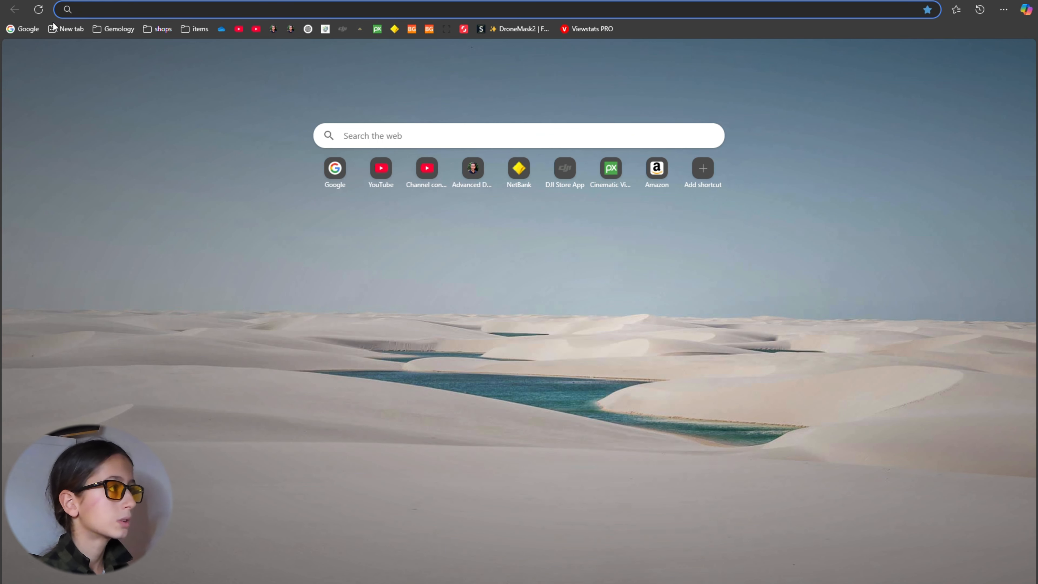
left_click(39, 30)
type("c")
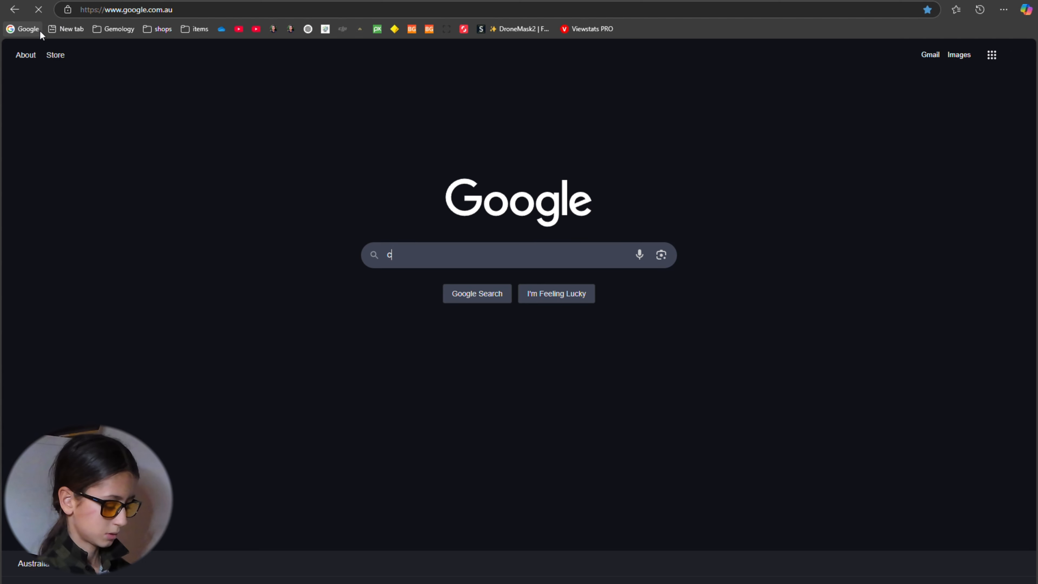
type("ori")
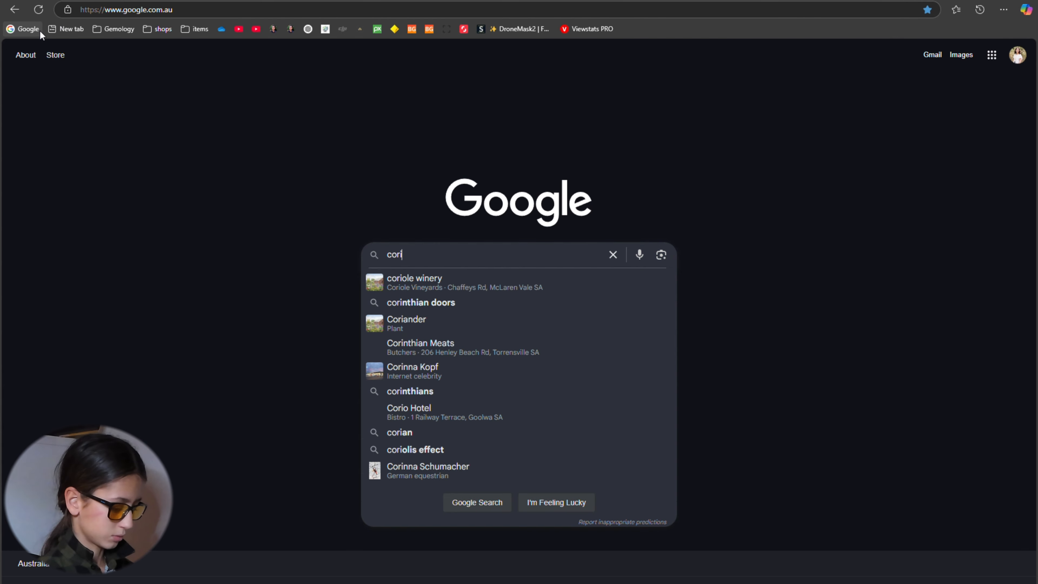
type("al winn")
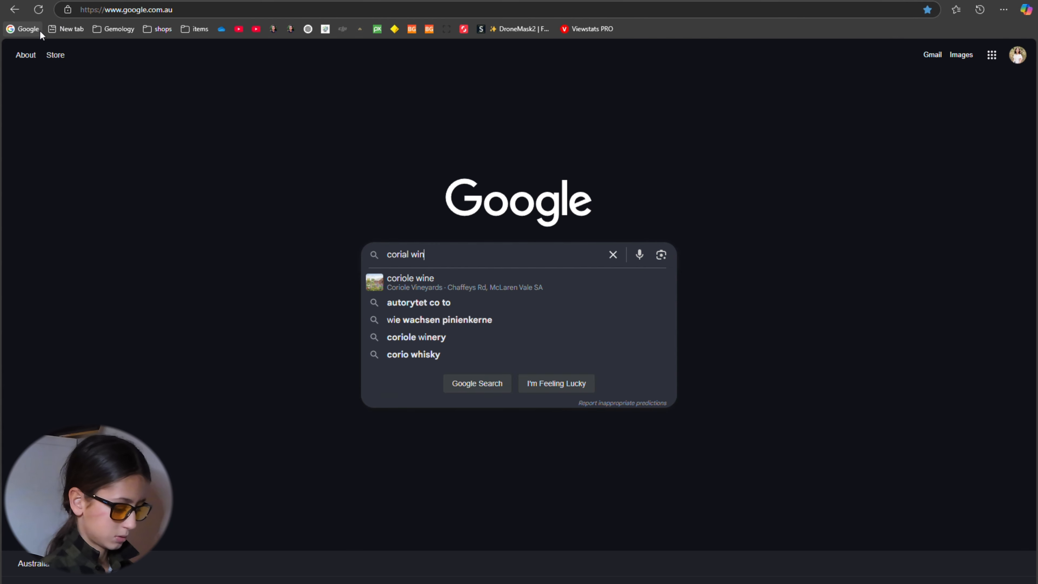
key("BackSpace")
key("BackSpace")
key("BackSpace")
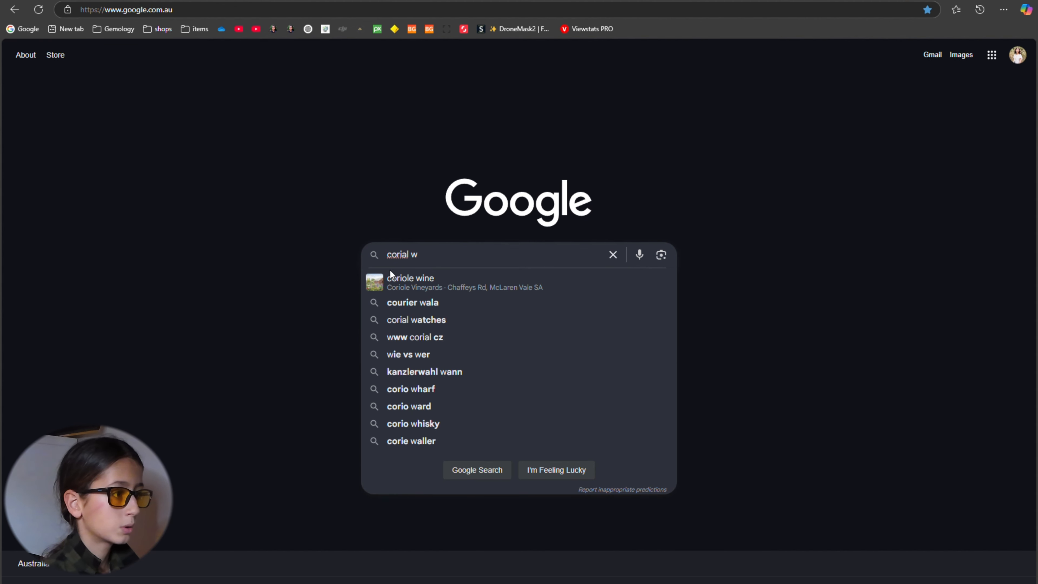
left_click(390, 279)
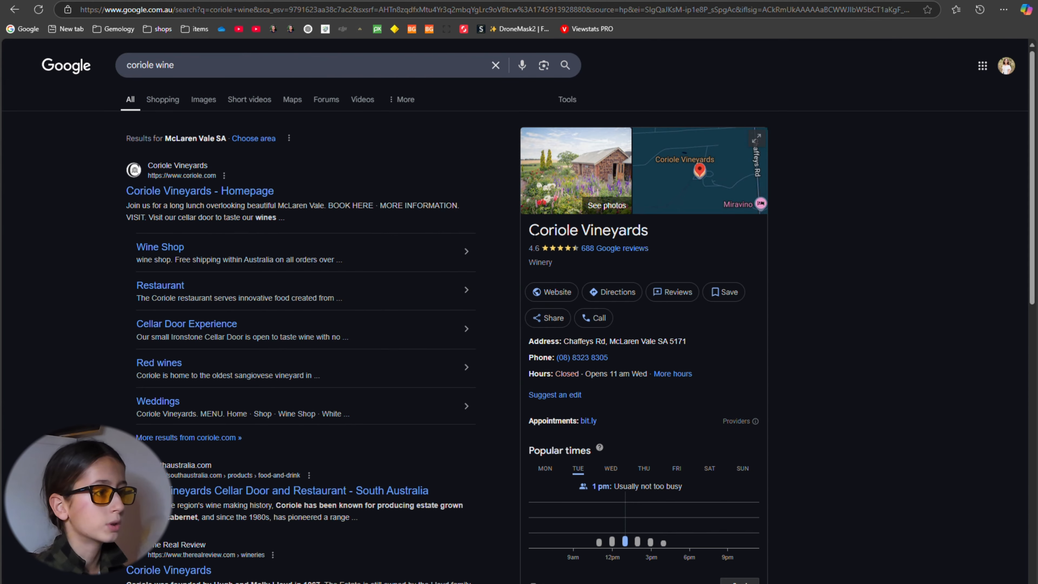
left_click_drag(530, 230, 579, 231)
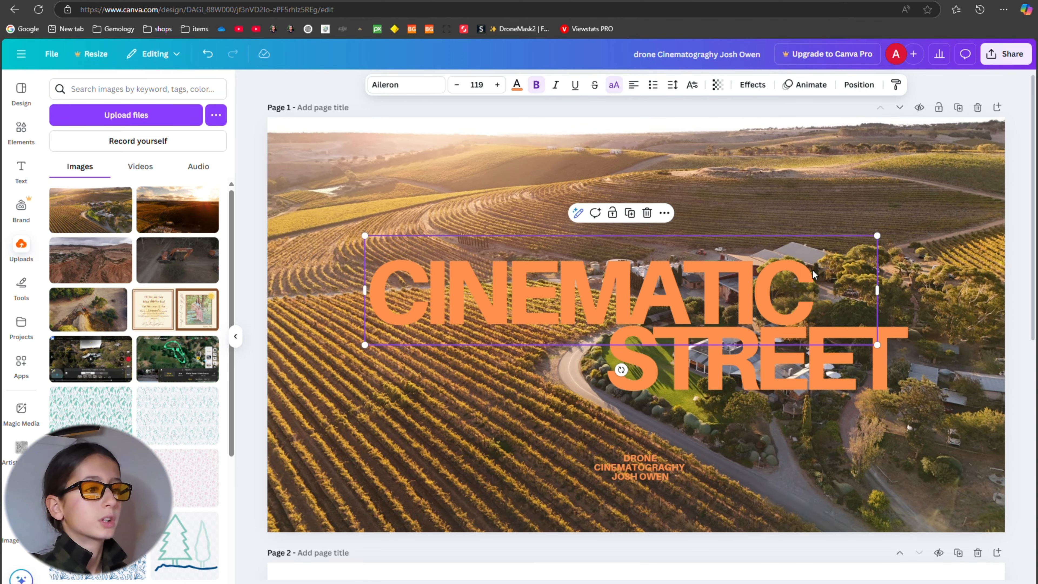
Return to Canva, move the CINEMATIC and STREET titles slightly lower on page 1, and delete the duplicate credit text beneath them.
double_click(818, 275)
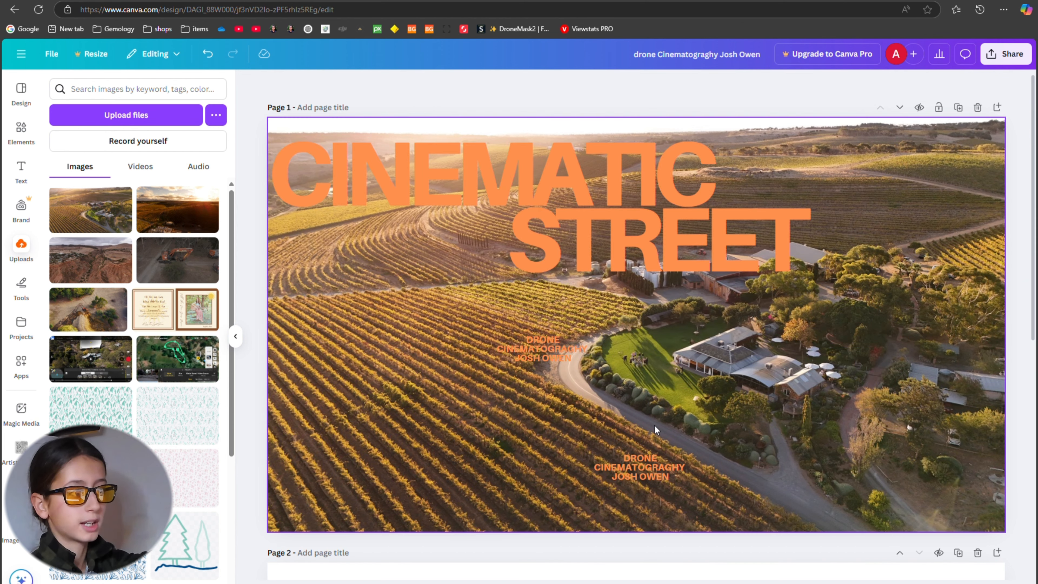
left_click(574, 360)
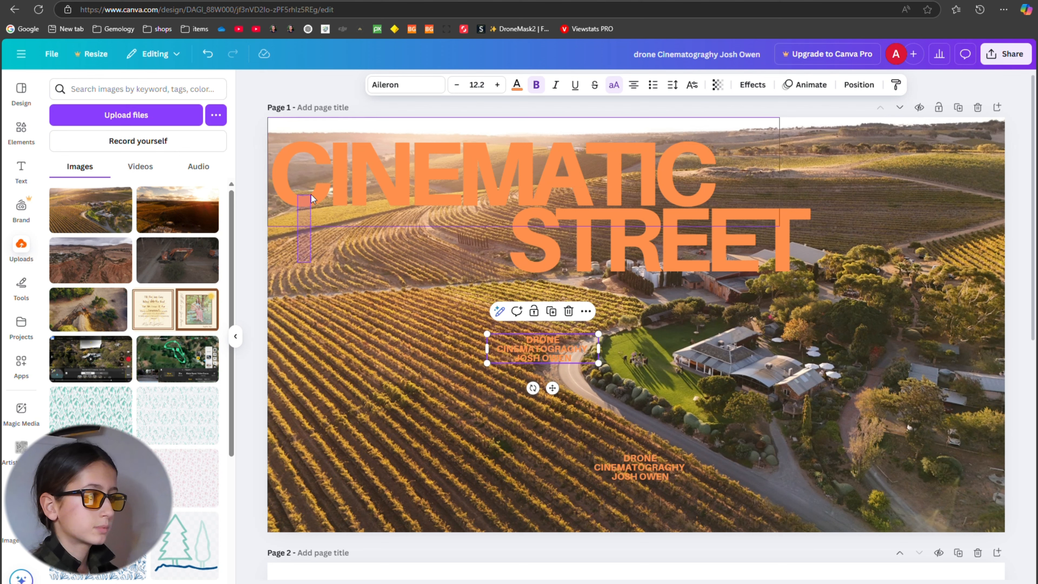
left_click_drag(817, 238, 862, 157)
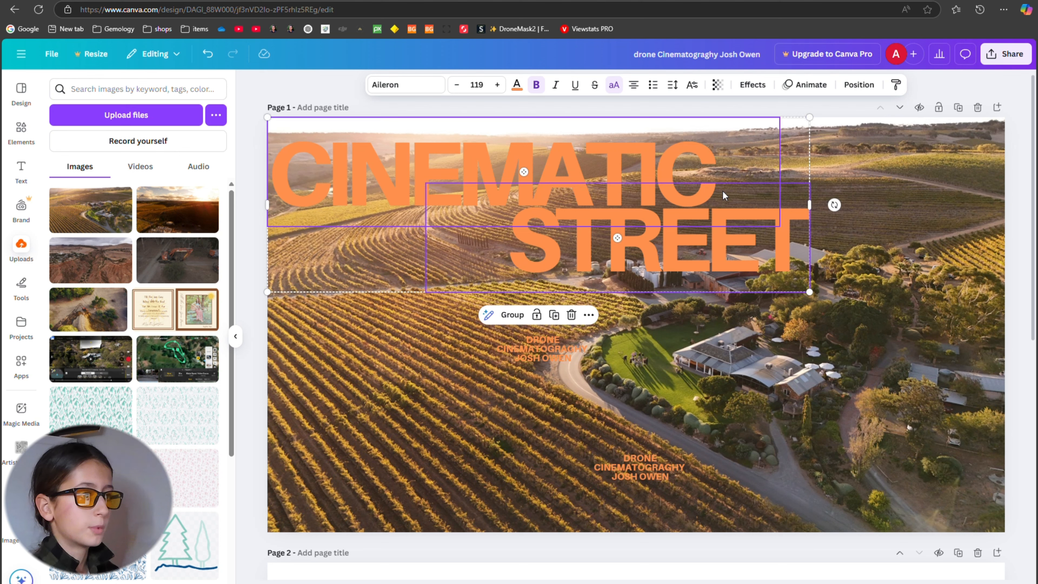
mouse_move(739, 162)
left_mouse_down()
mouse_move(746, 183)
mouse_move(745, 167)
left_mouse_up()
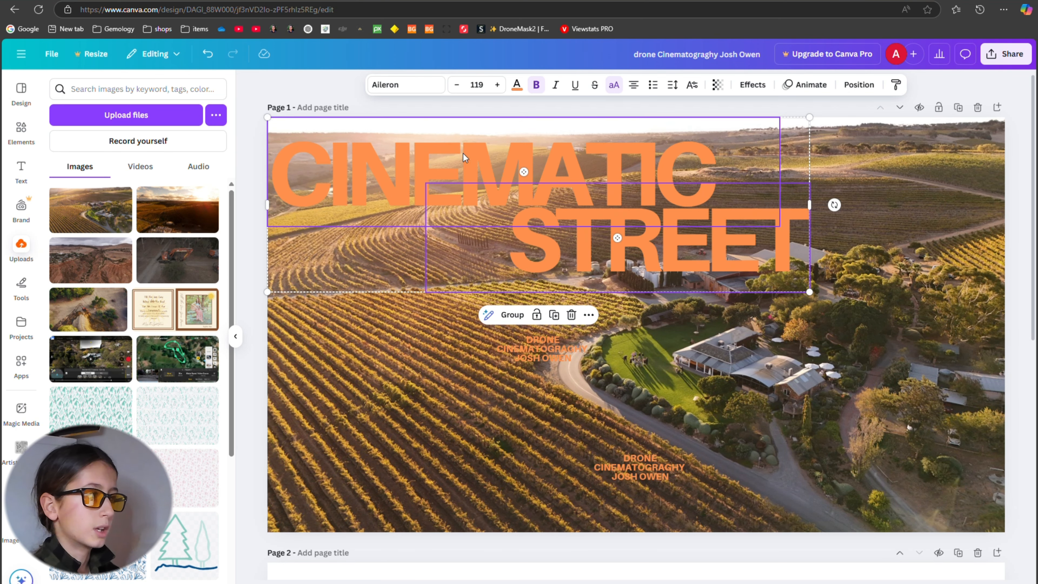
left_click(258, 150)
left_click_drag(454, 391, 464, 346)
left_click_drag(492, 311, 844, 129)
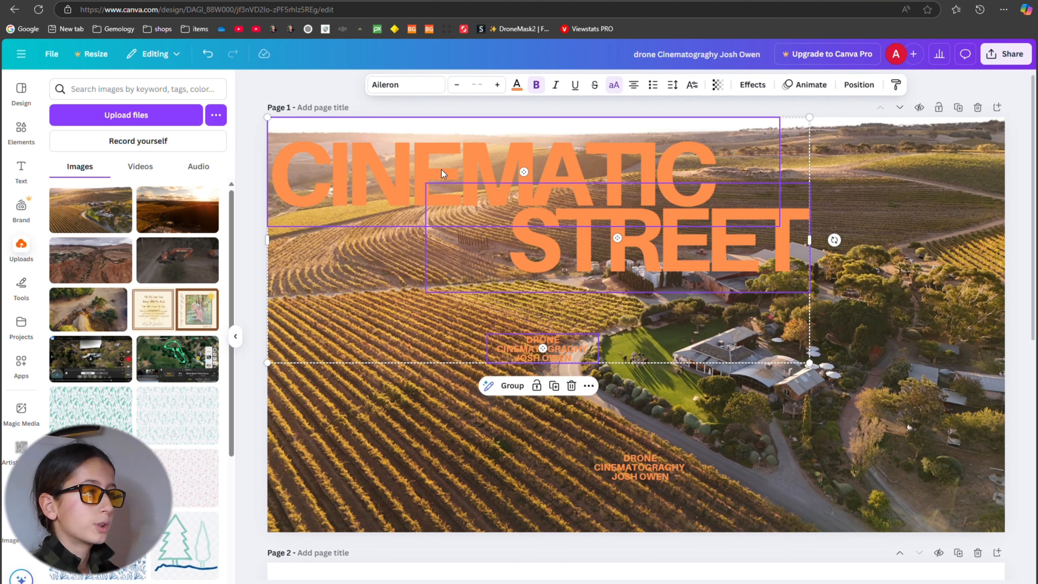
left_click_drag(427, 165, 431, 197)
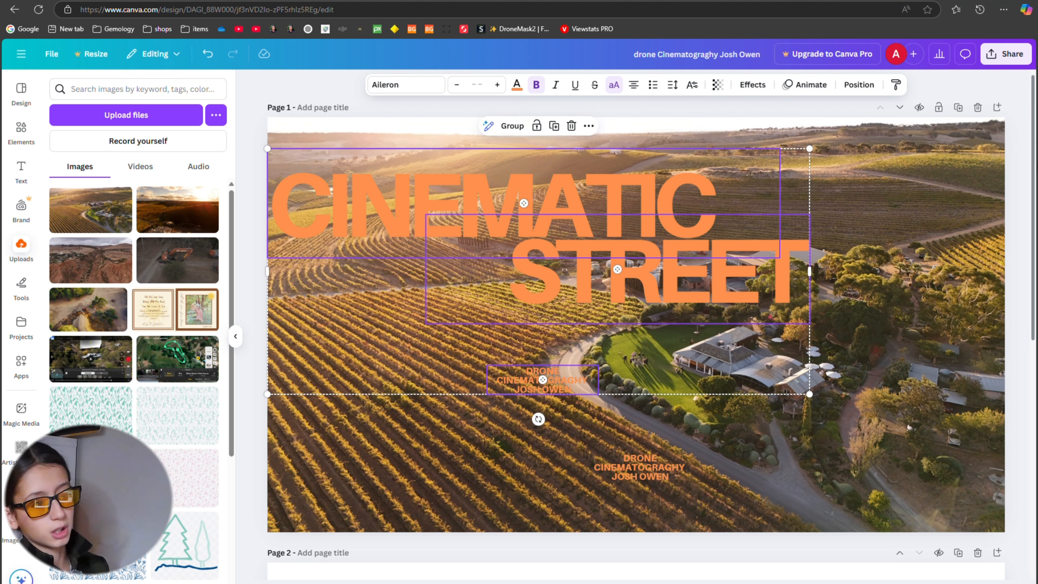
left_click(1025, 224)
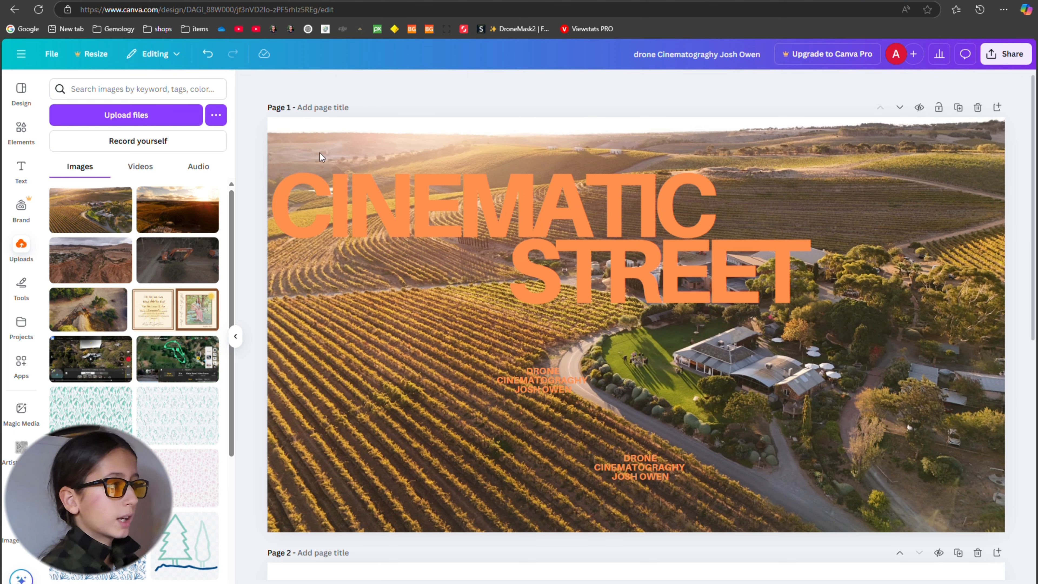
left_click(559, 380)
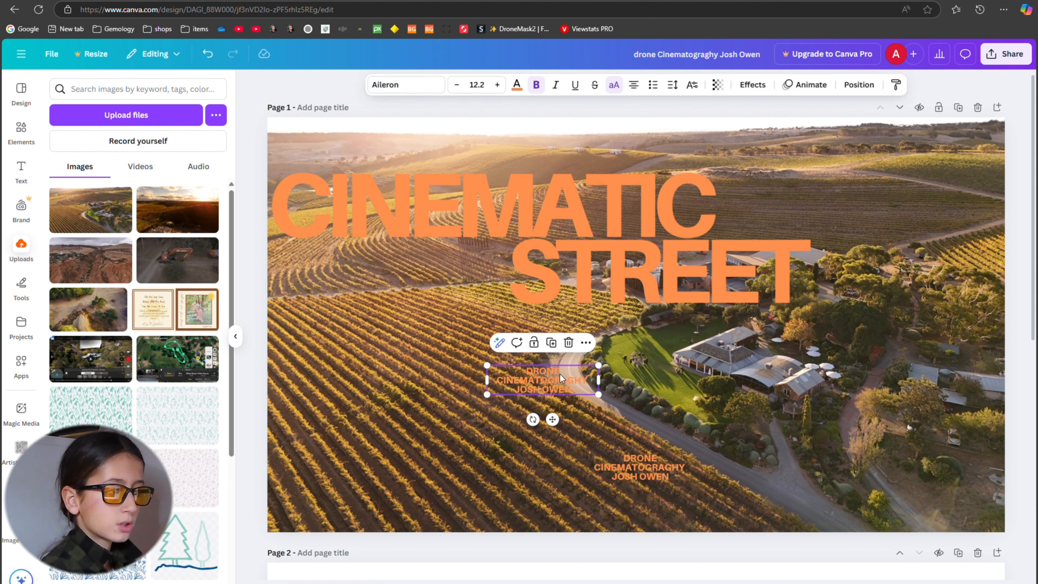
key("Delete")
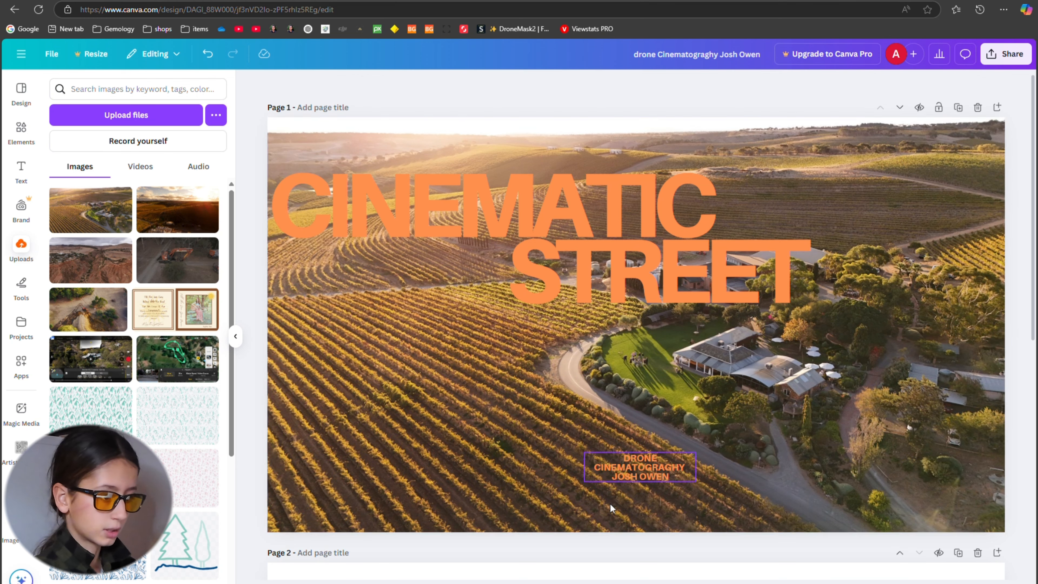
Add a new text box to page 1 reading "CINEMATIC FILM".
left_click(626, 475)
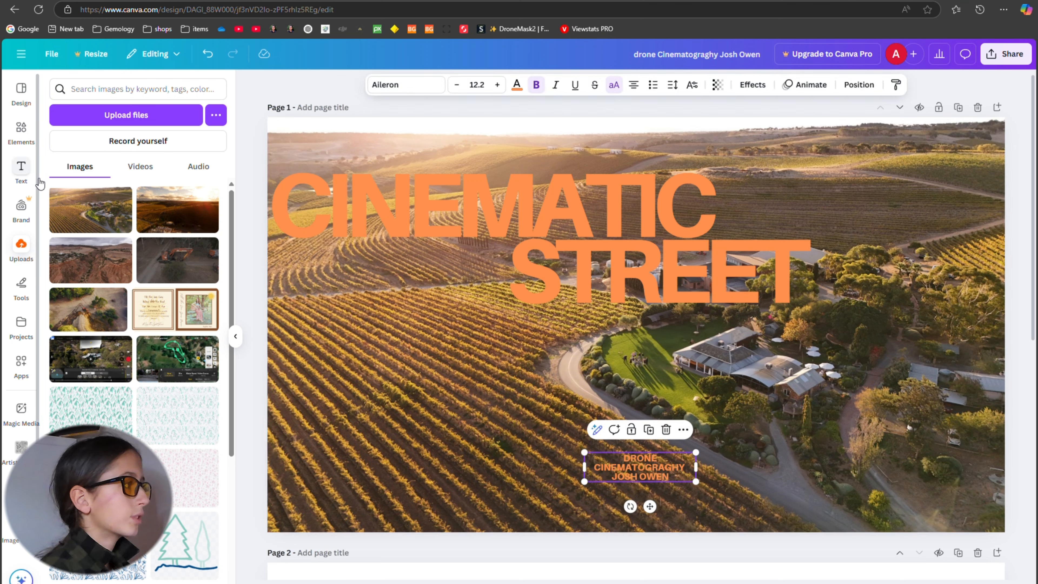
left_click(22, 172)
left_click(128, 90)
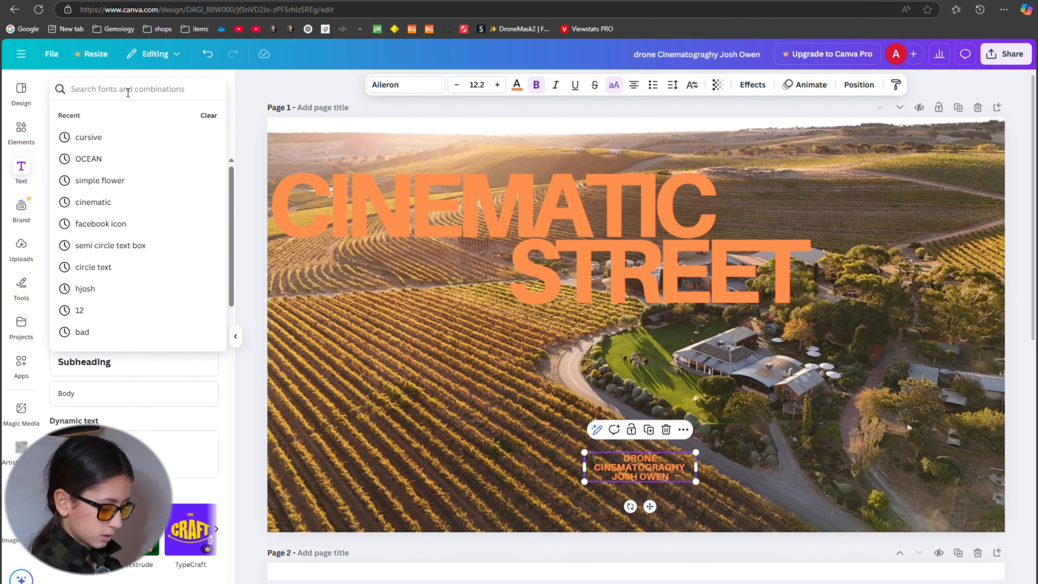
left_click(245, 168)
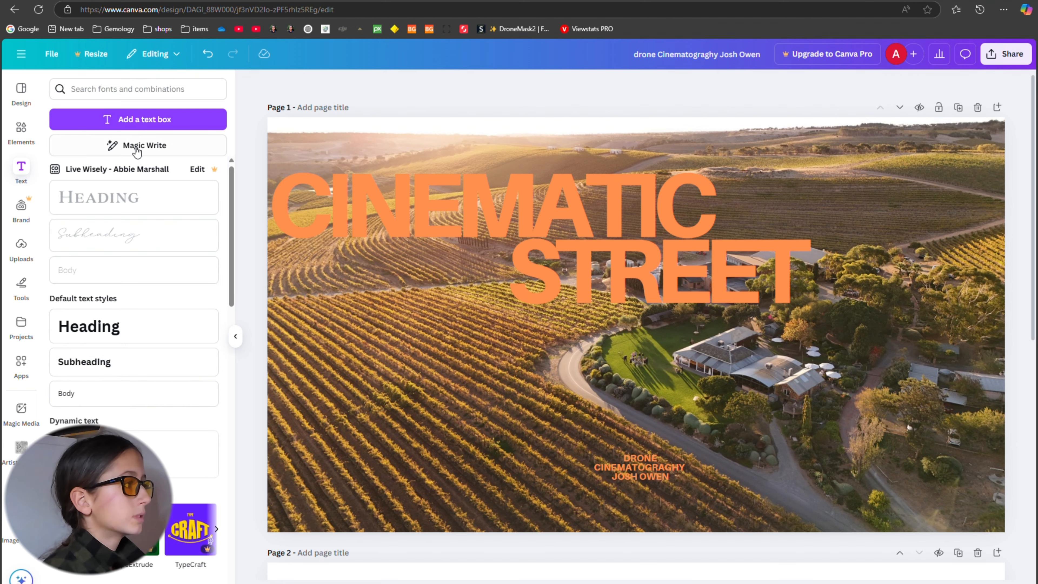
left_click(166, 120)
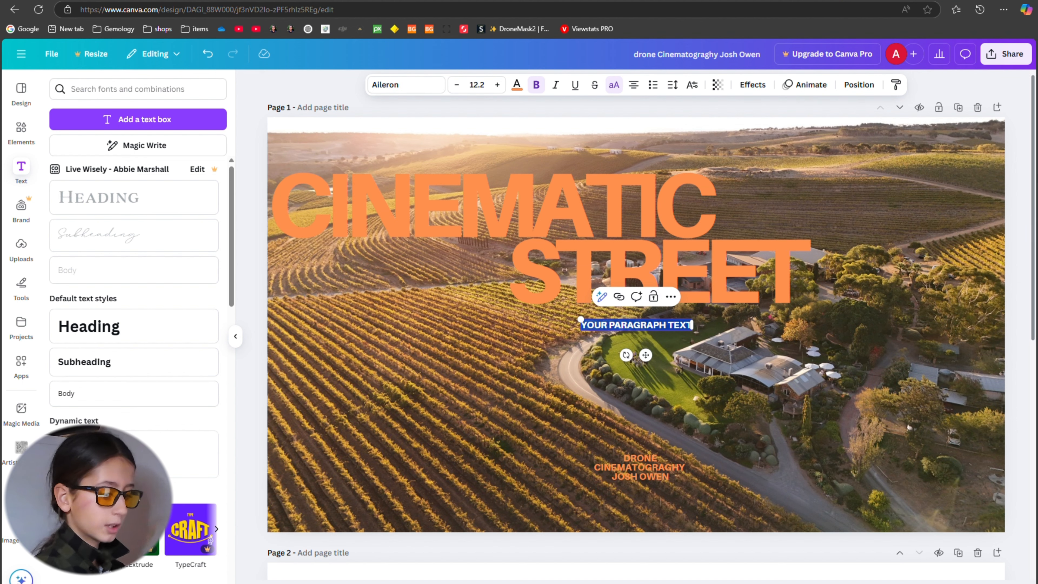
key("BackSpace")
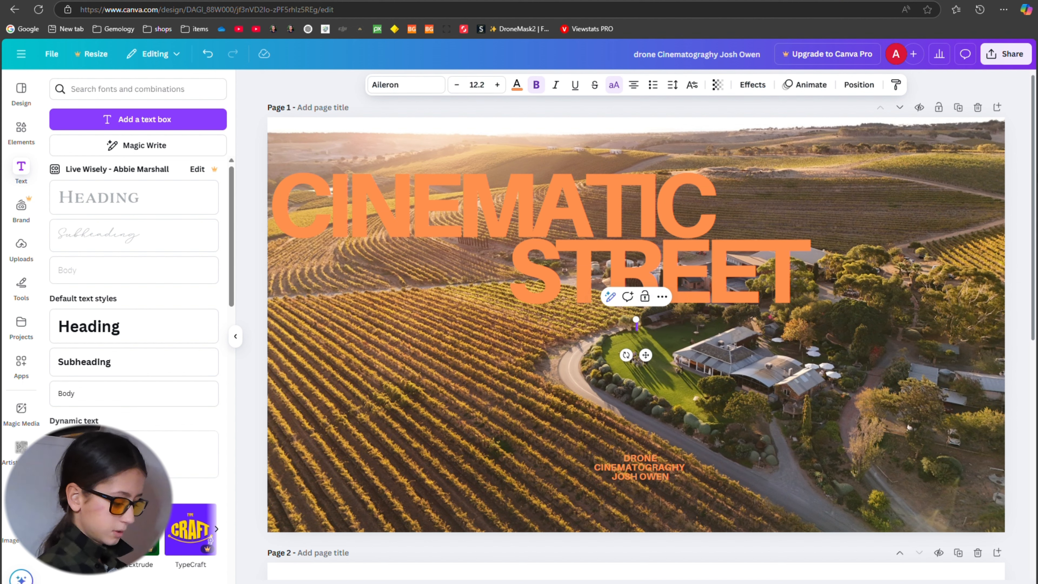
type("CINEMATIC")
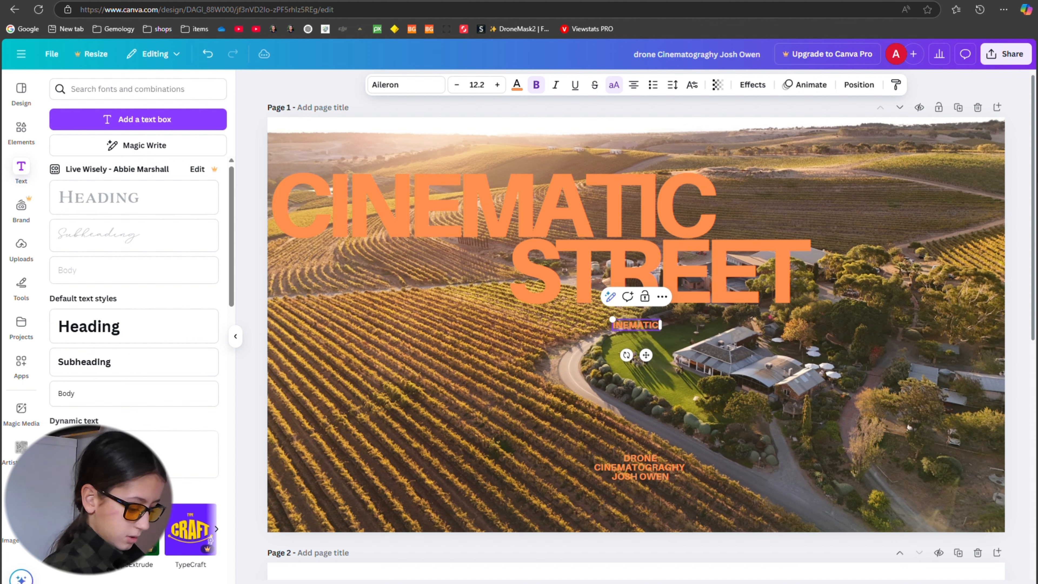
type(" FILM")
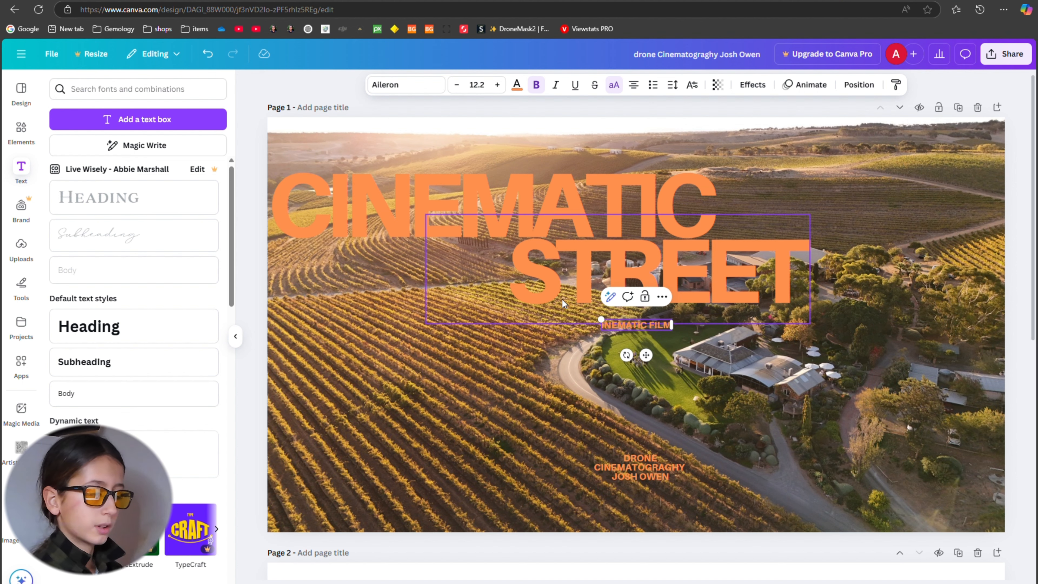
Place the CINEMATIC FILM text directly above the start of the large CINEMATIC title and scale it to about size 22.4.
left_click_drag(609, 324, 487, 303)
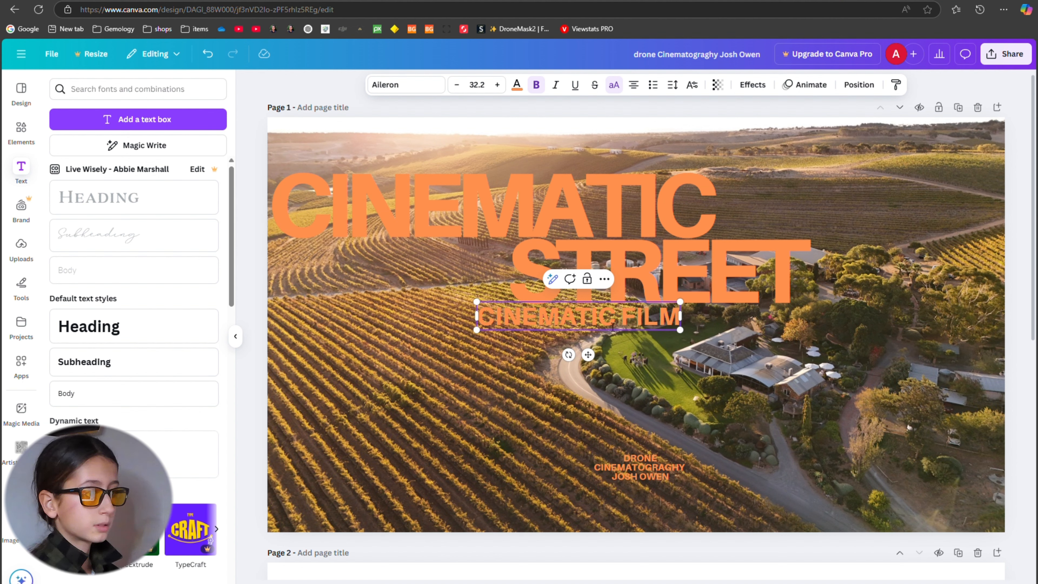
left_click_drag(614, 326, 396, 157)
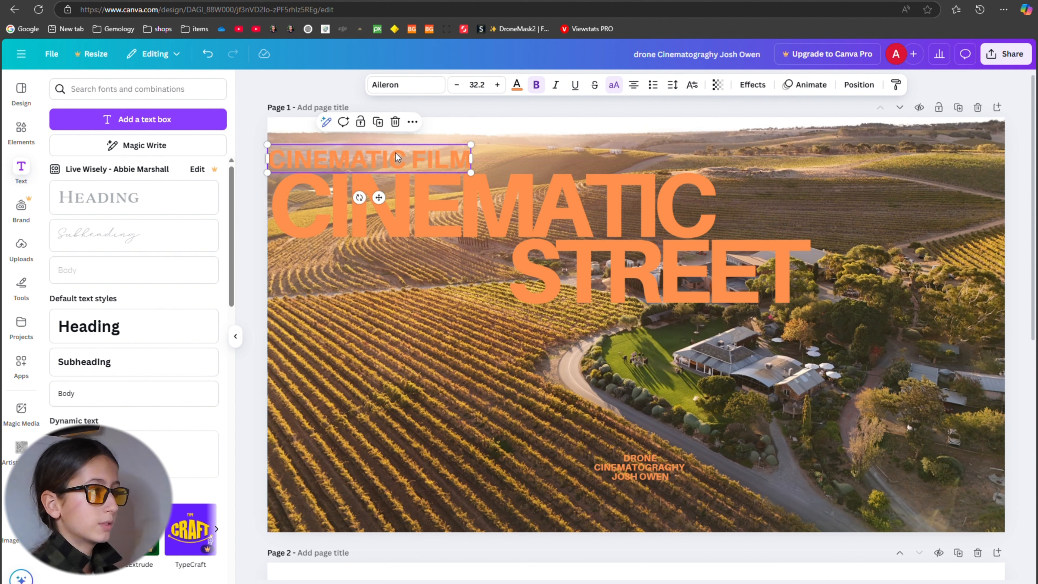
left_click_drag(471, 145, 397, 162)
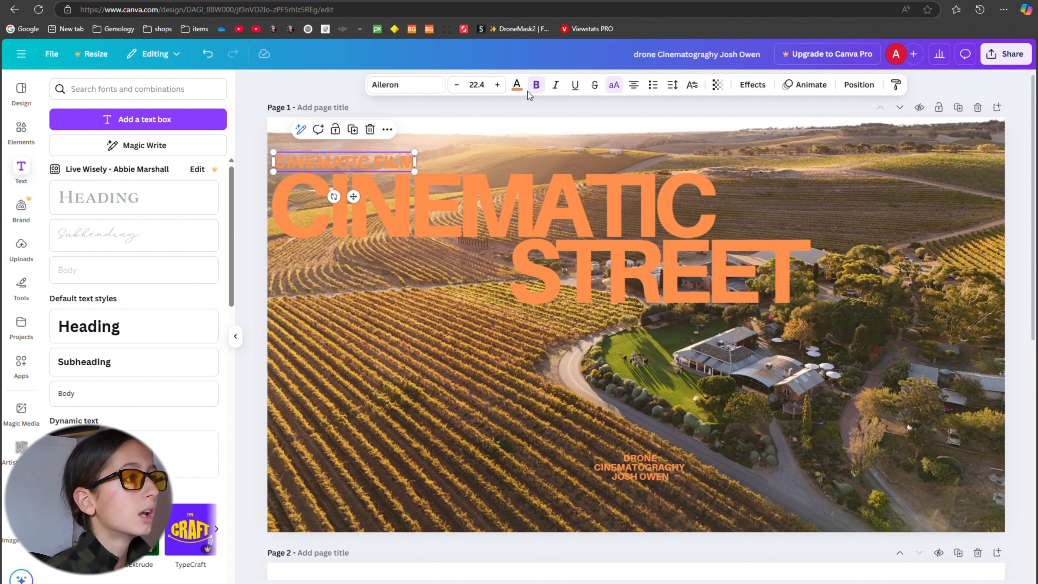
left_click(517, 113)
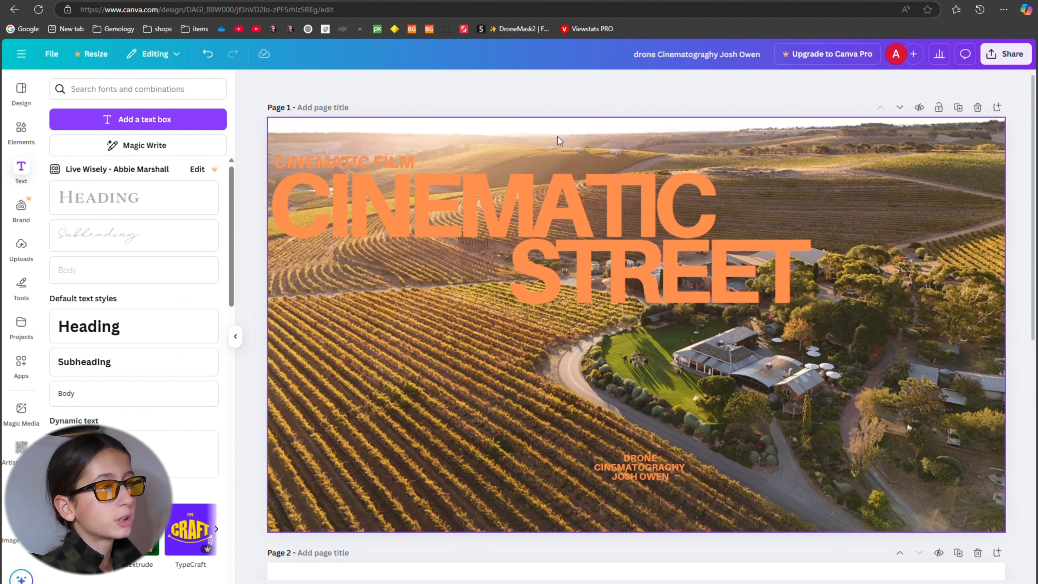
left_click(806, 270)
double_click(807, 276)
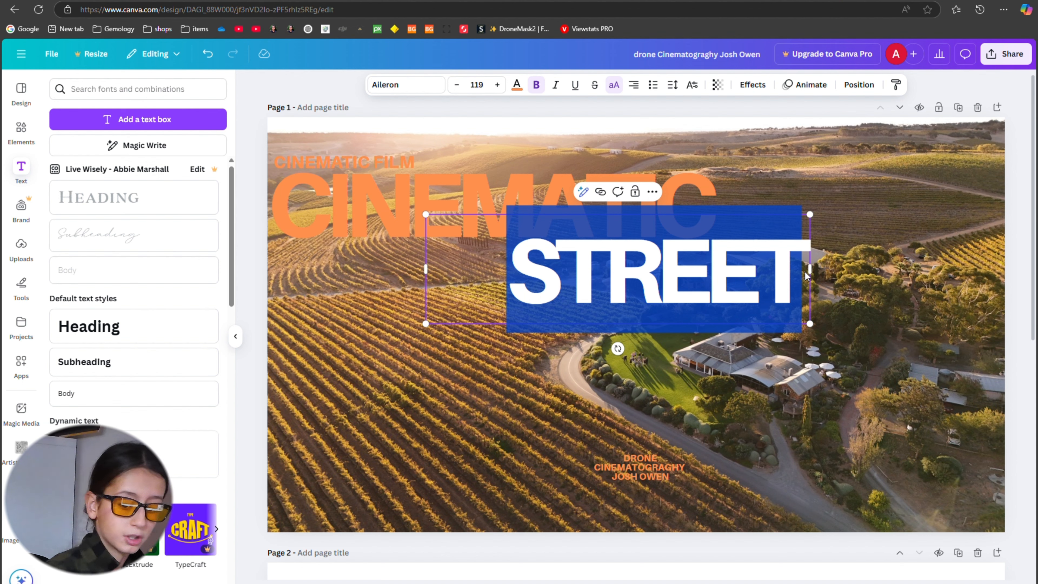
double_click(752, 181)
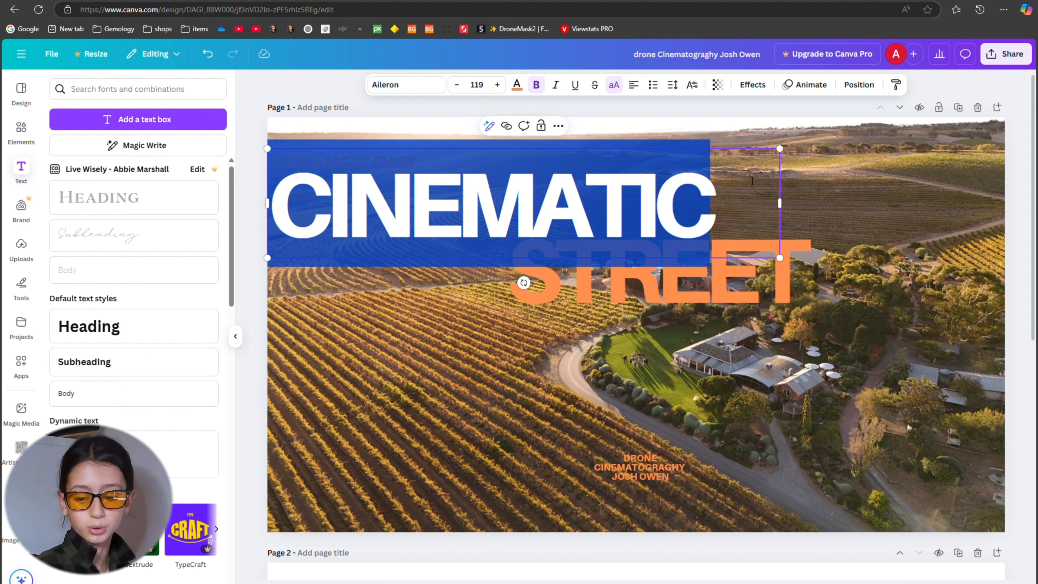
key("BackSpace")
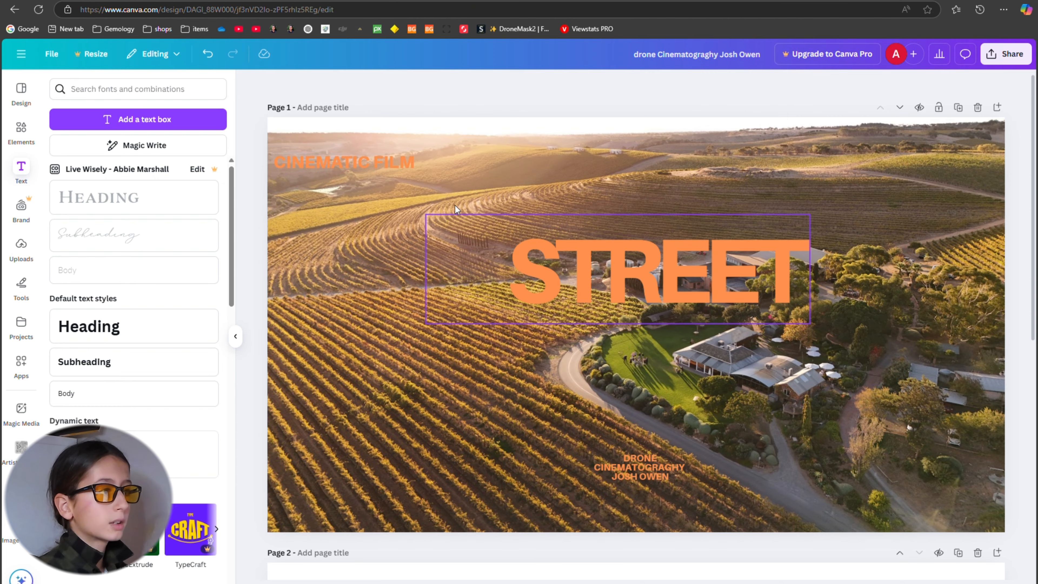
left_click(455, 190)
left_click(460, 215)
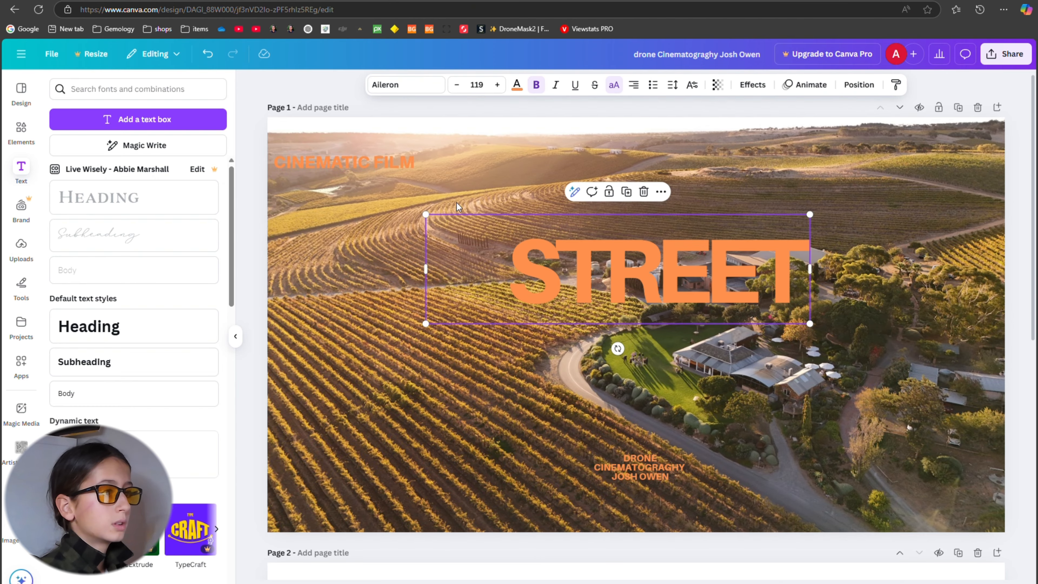
left_click(208, 54)
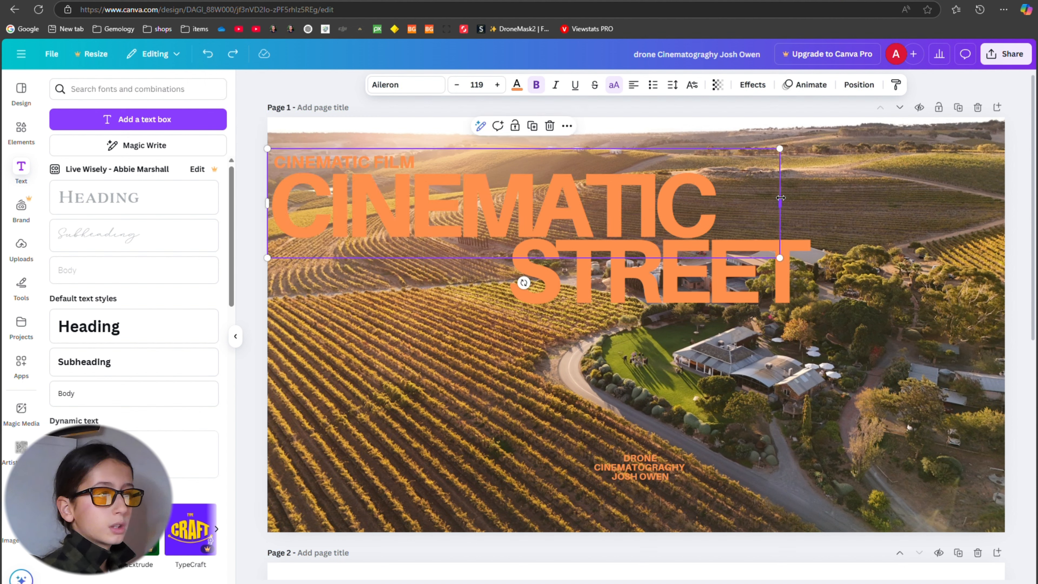
Replace the large CINEMATIC title's text with the copied word "CORIOLE".
double_click(772, 199)
key("BackSpace")
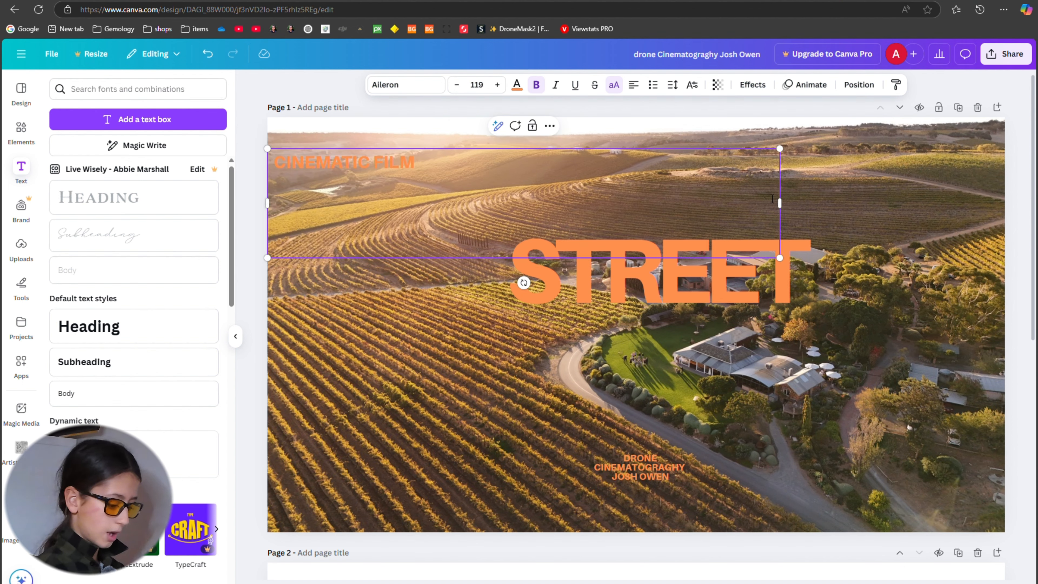
type("CORIOLE")
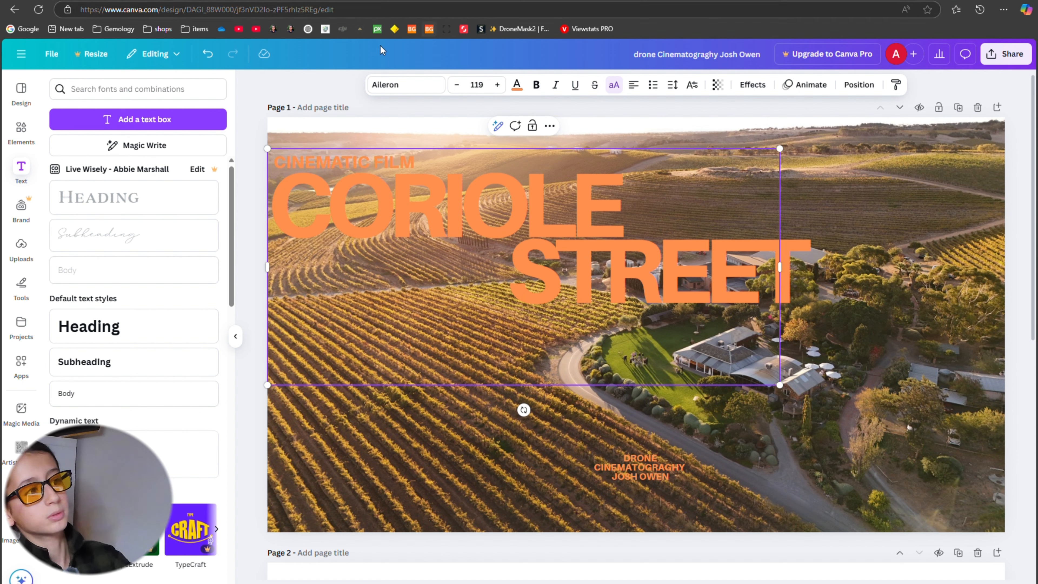
Try to replace the STREET title with "CORIOLE" and a second line "INEYARDS", scaled down to about size 86.7.
left_click(804, 288)
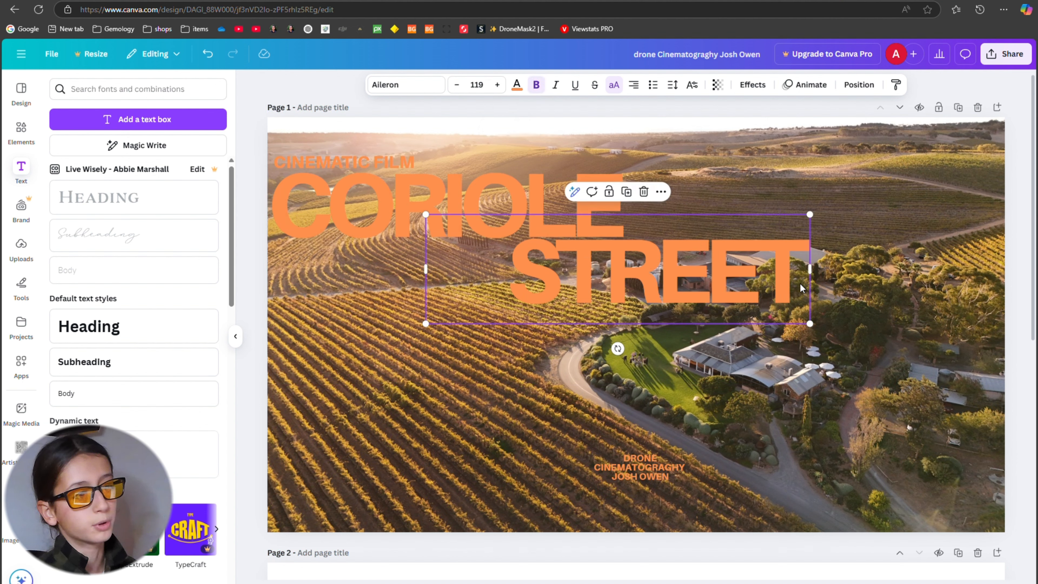
left_click(805, 288)
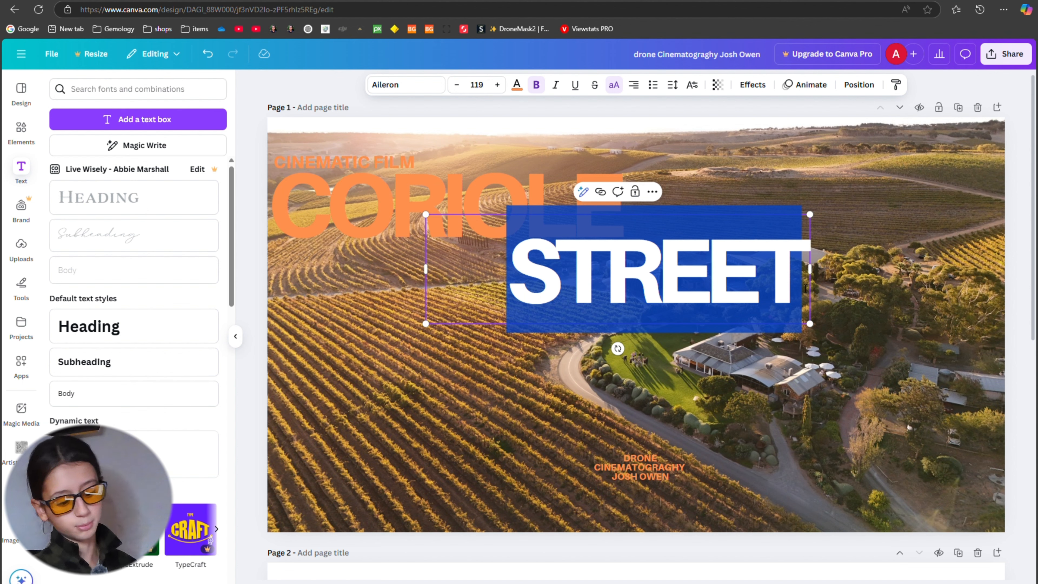
key("BackSpace")
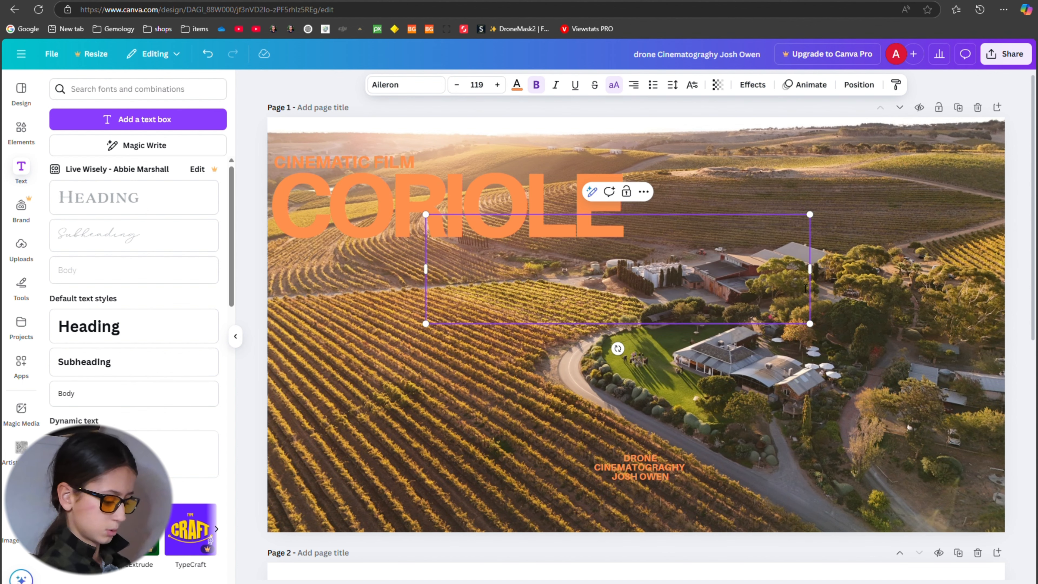
type("CORIOLE")
key("Return")
type("IN")
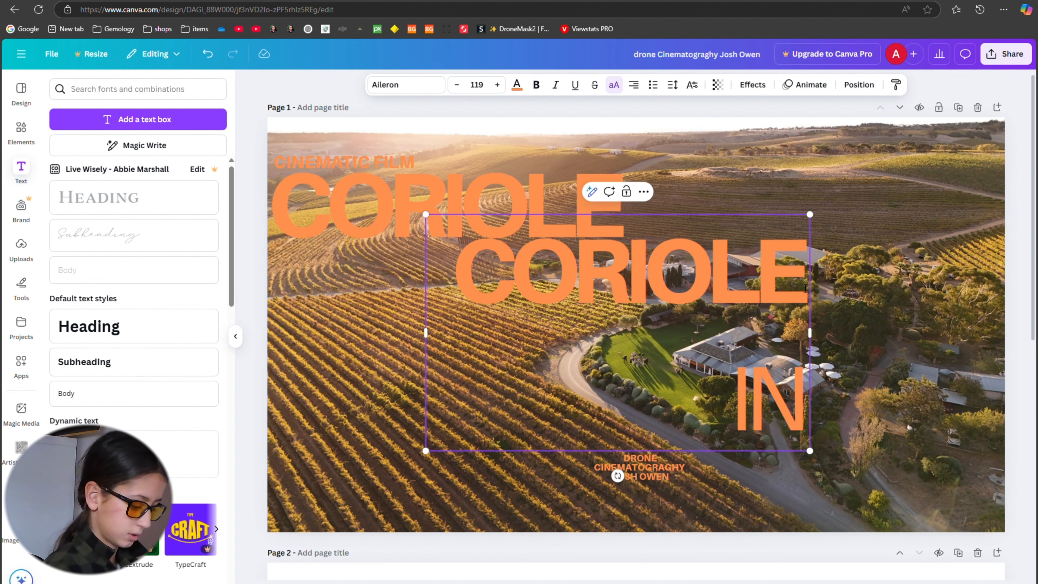
type("EYARDS")
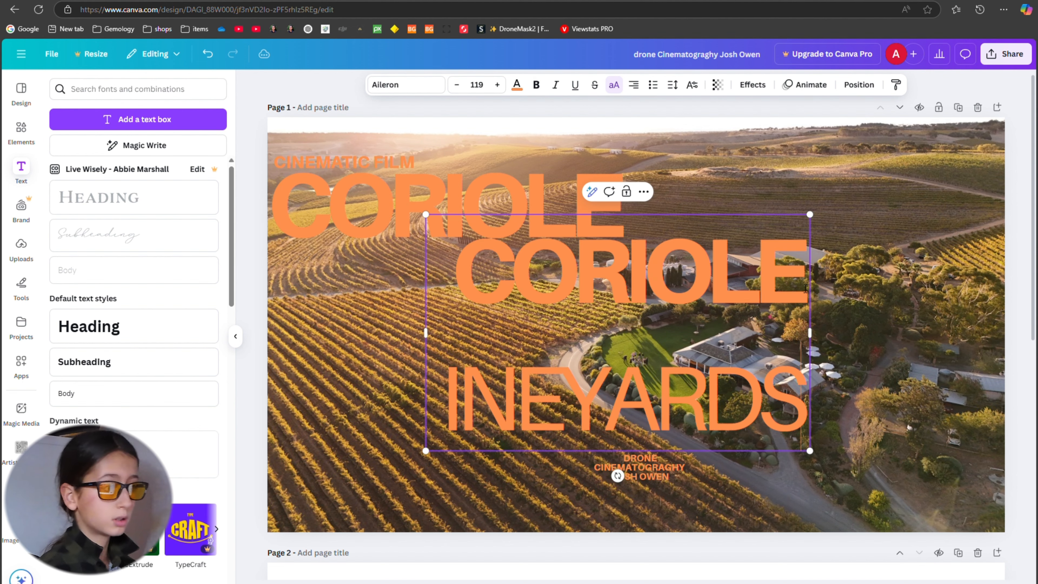
scroll(806, 289, "up", 1)
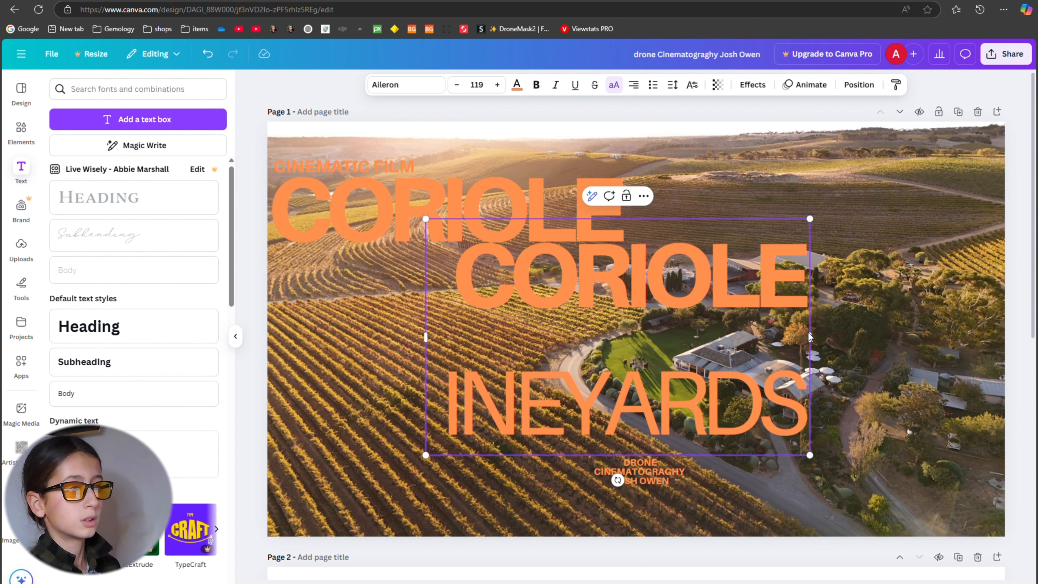
mouse_move(818, 343)
left_mouse_down()
mouse_move(855, 331)
mouse_move(814, 335)
left_mouse_up()
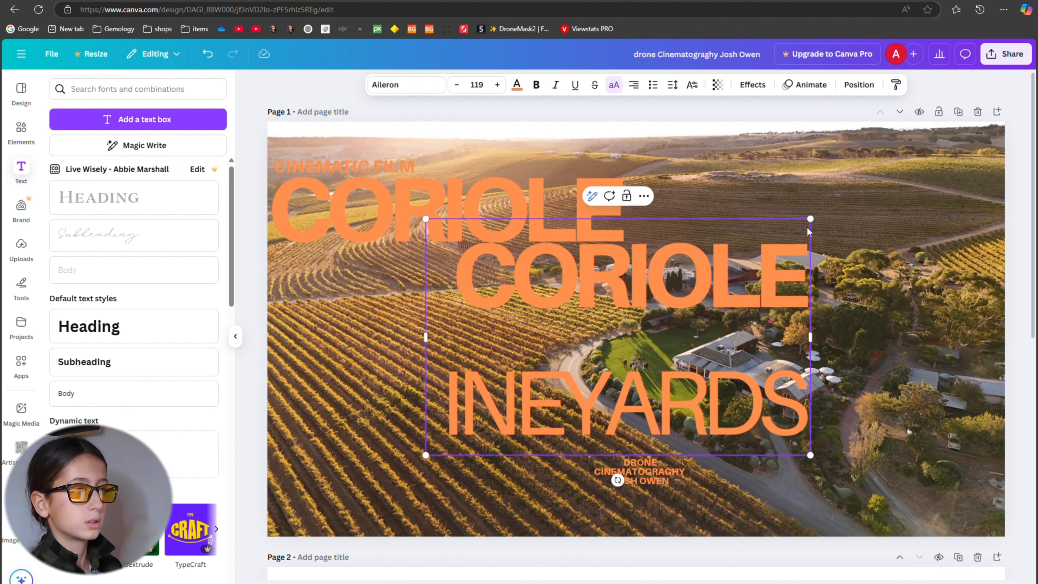
left_click_drag(811, 220, 689, 331)
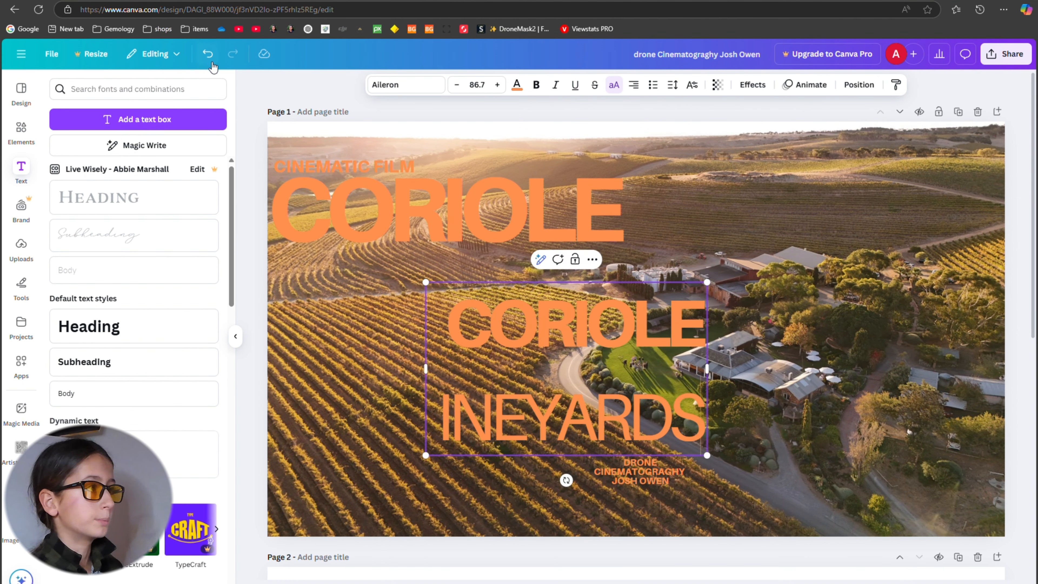
Undo the scaling and text replacement in the second title back to STREET.
left_click(208, 55)
left_click(208, 54)
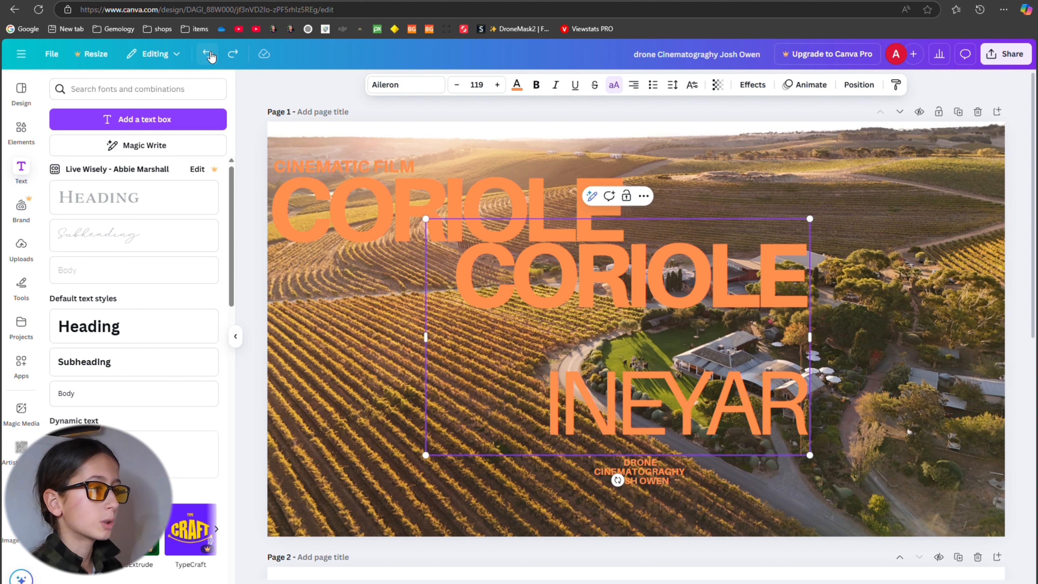
left_click(208, 54)
left_click(208, 54)
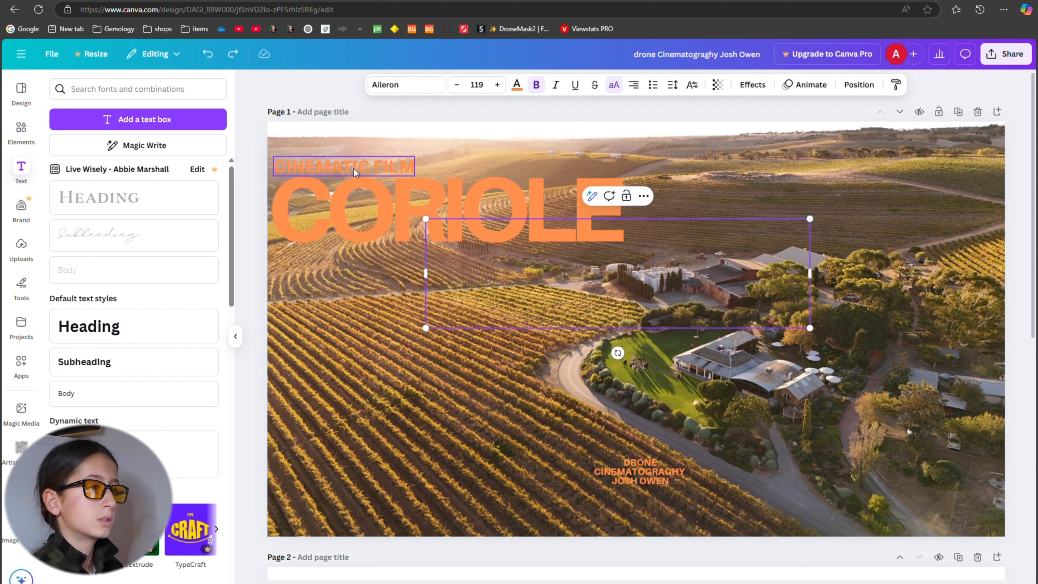
left_click(209, 54)
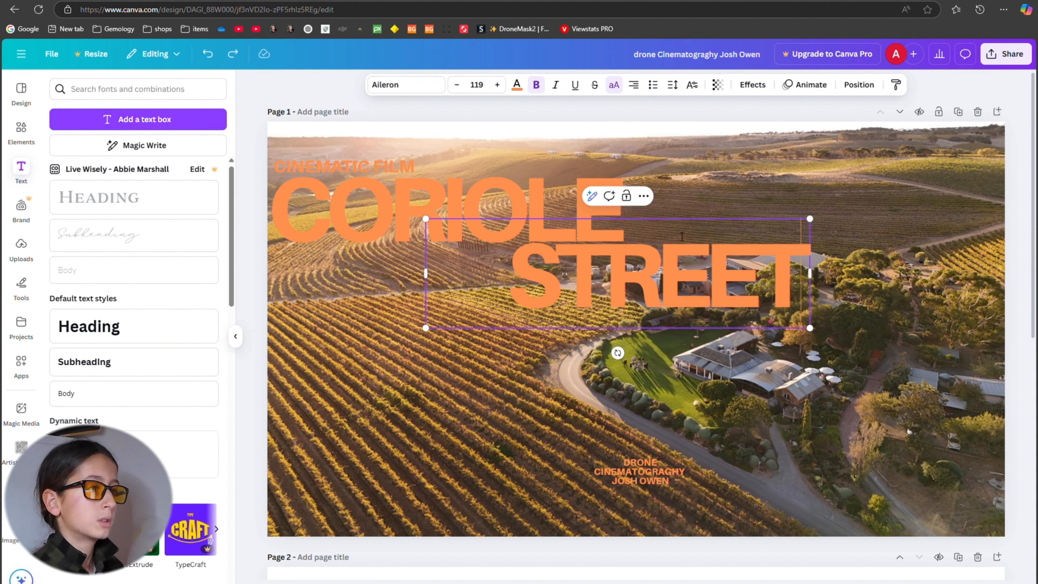
left_click(803, 220)
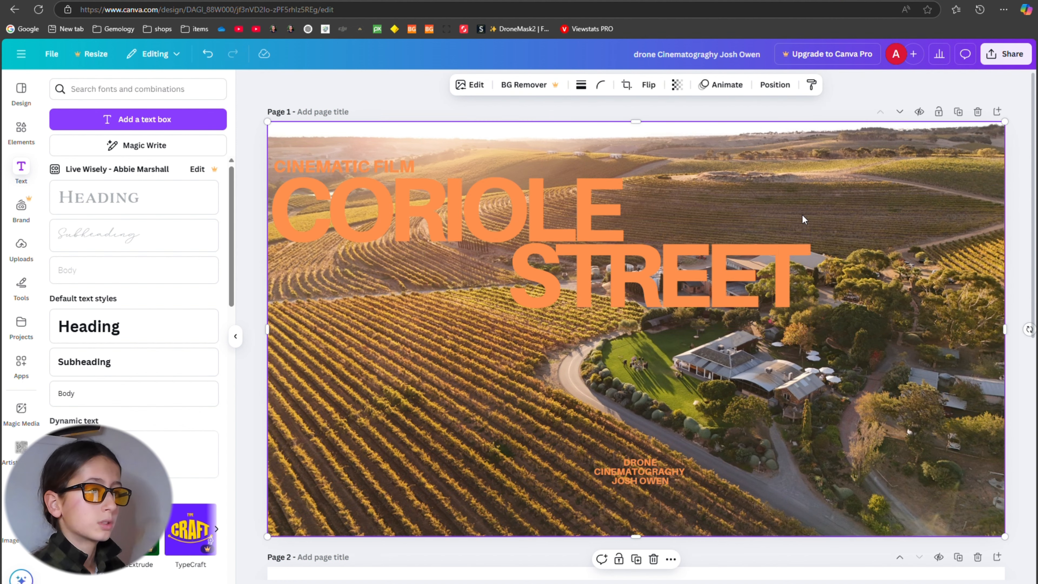
left_click_drag(779, 254, 788, 305)
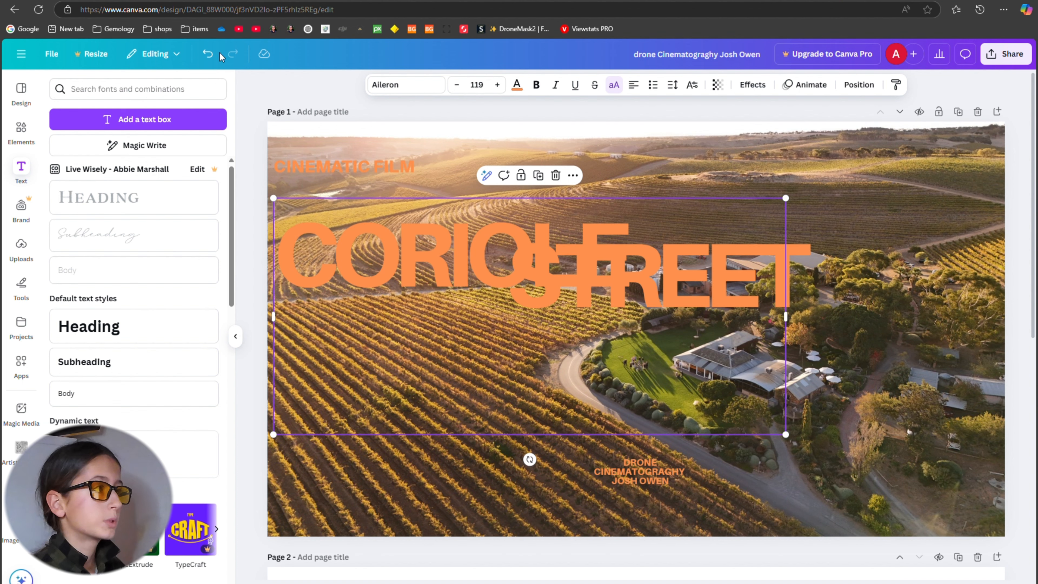
left_click(208, 54)
Replace the STREET title's text with "VINEYARDS" and widen its text box so the word fits on one line.
left_click_drag(801, 249, 781, 265)
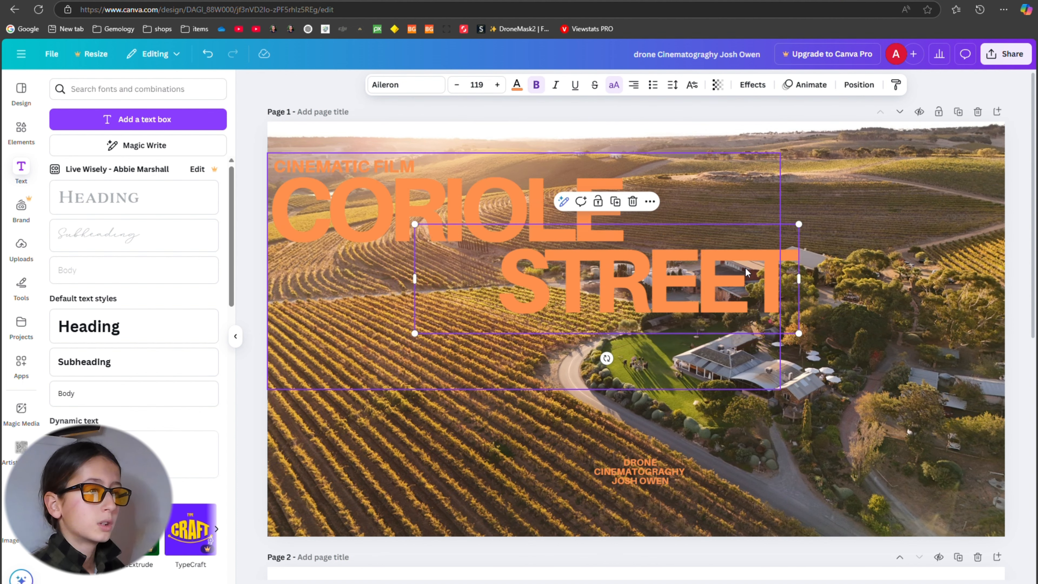
double_click(793, 280)
key("BackSpace")
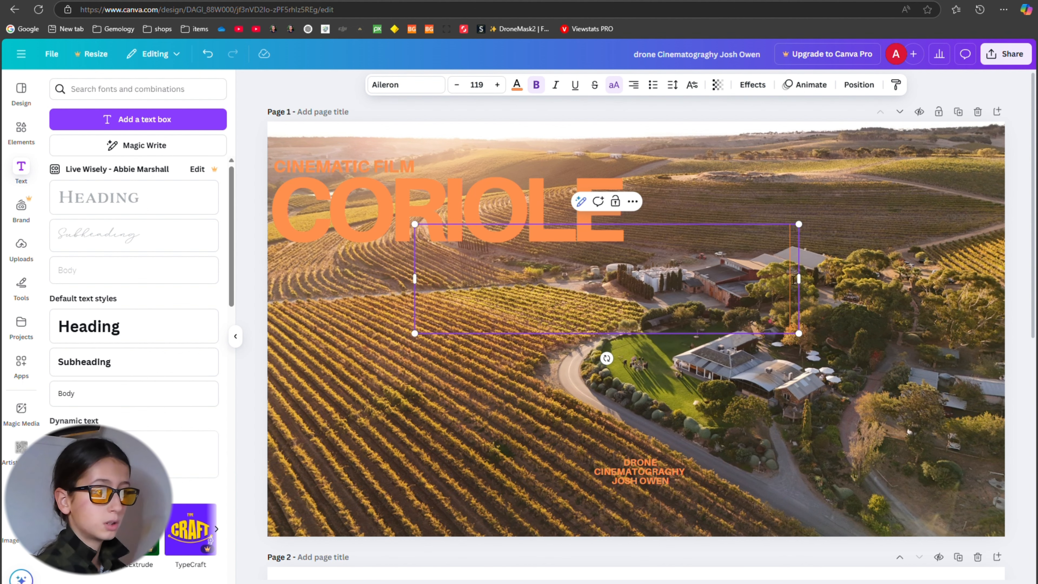
type("V")
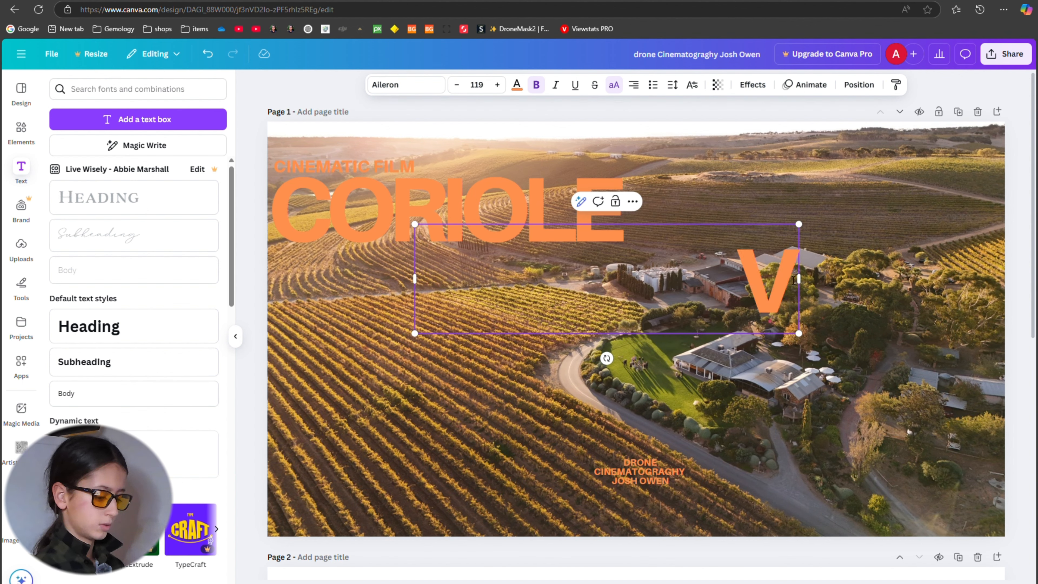
key("BackSpace")
type("VINE")
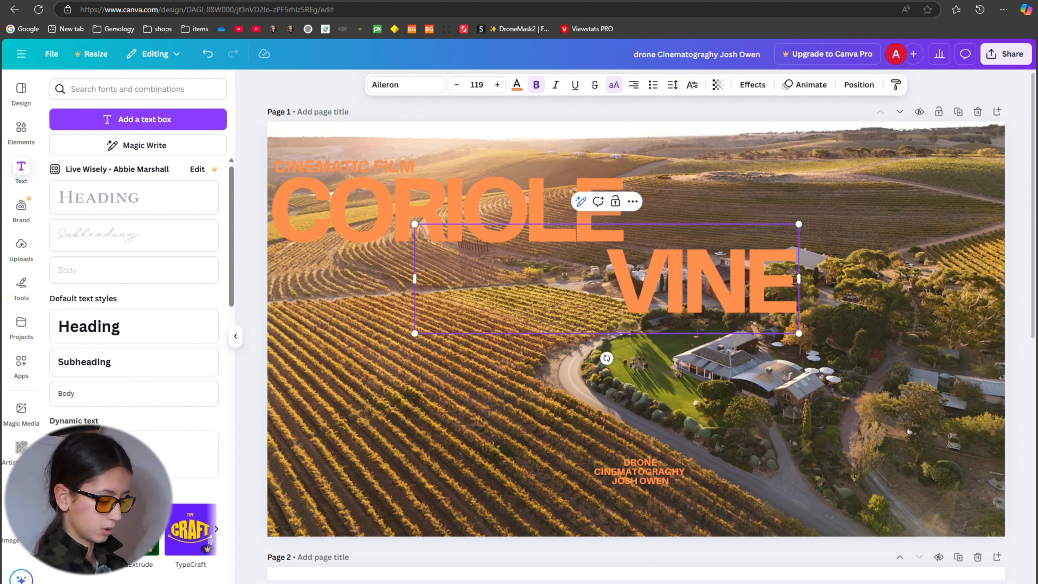
type("YARDS")
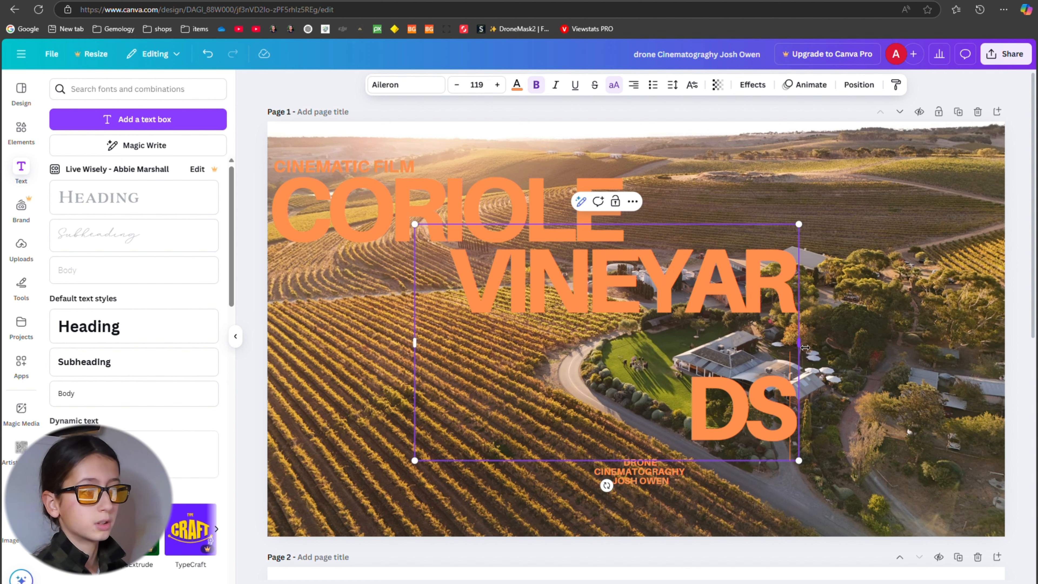
left_click_drag(799, 343, 878, 384)
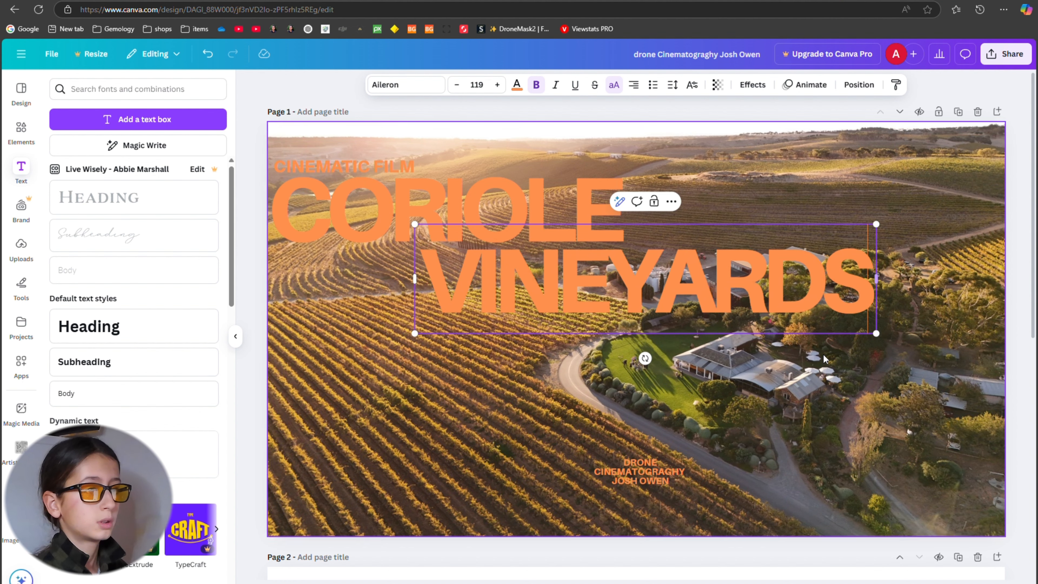
Move the VINEYARDS title directly beneath CORIOLE so that both words start near the same left edge.
left_click(735, 292)
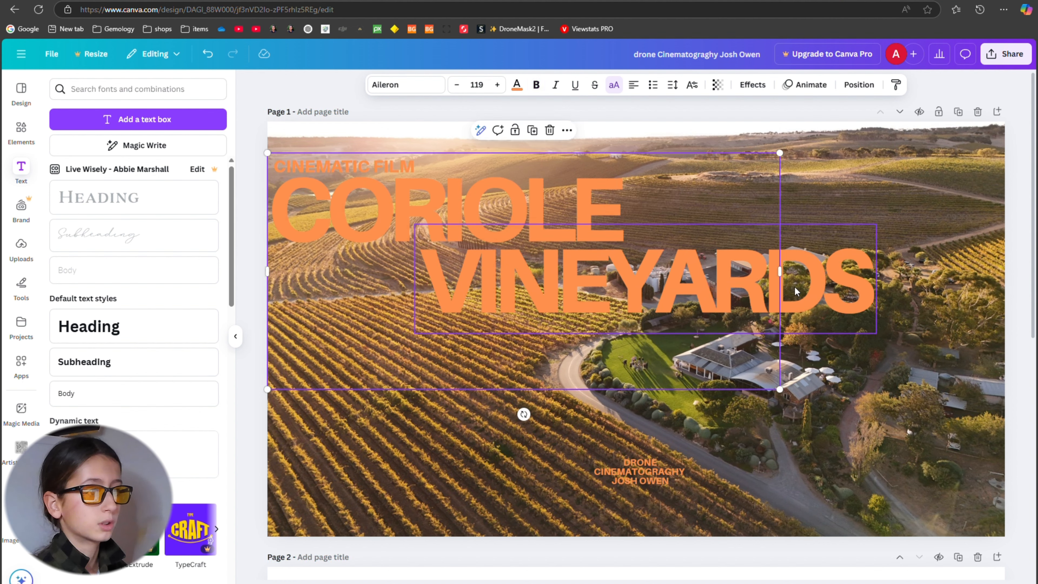
left_click(812, 292)
left_click_drag(811, 292, 670, 289)
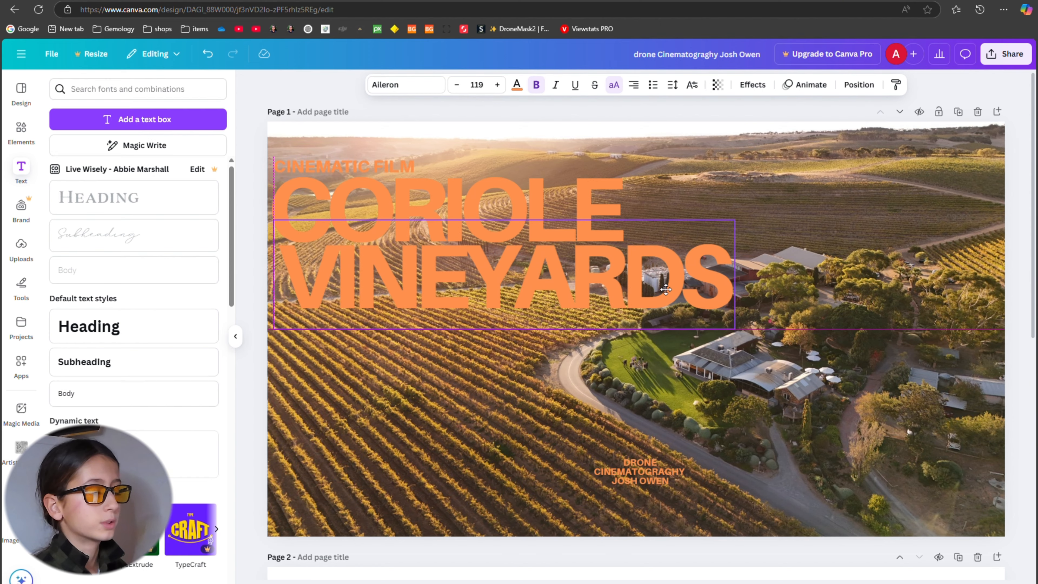
left_click_drag(667, 289, 666, 289)
scroll(683, 320, "down", 5)
scroll(683, 319, "up", 5)
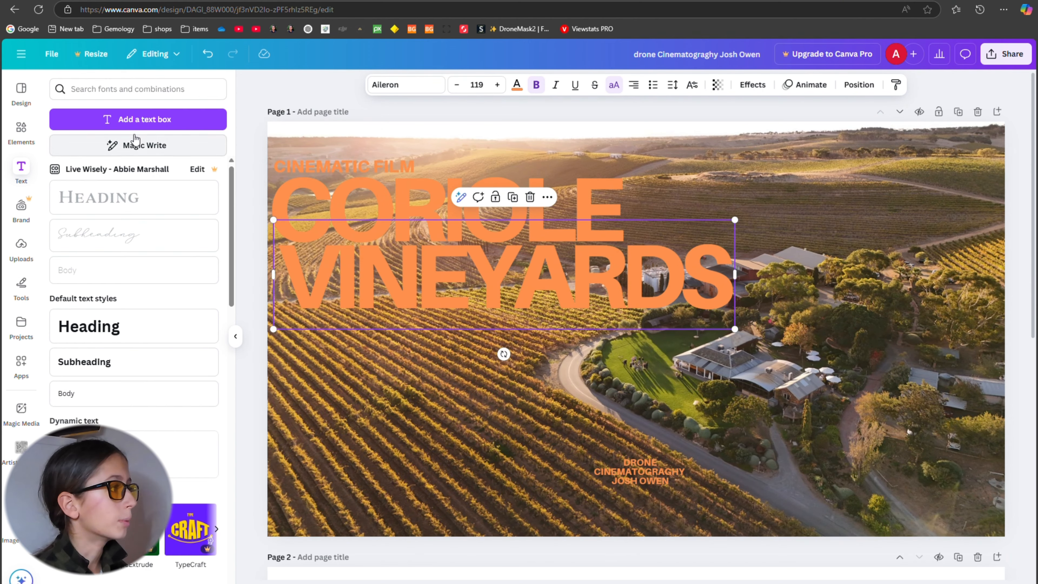
left_click(148, 122)
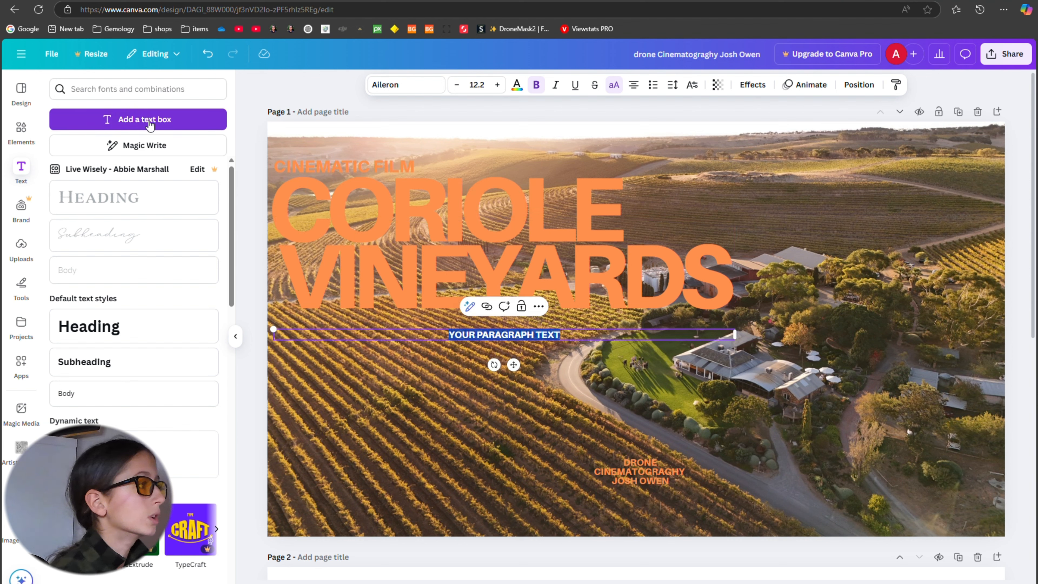
left_click(28, 265)
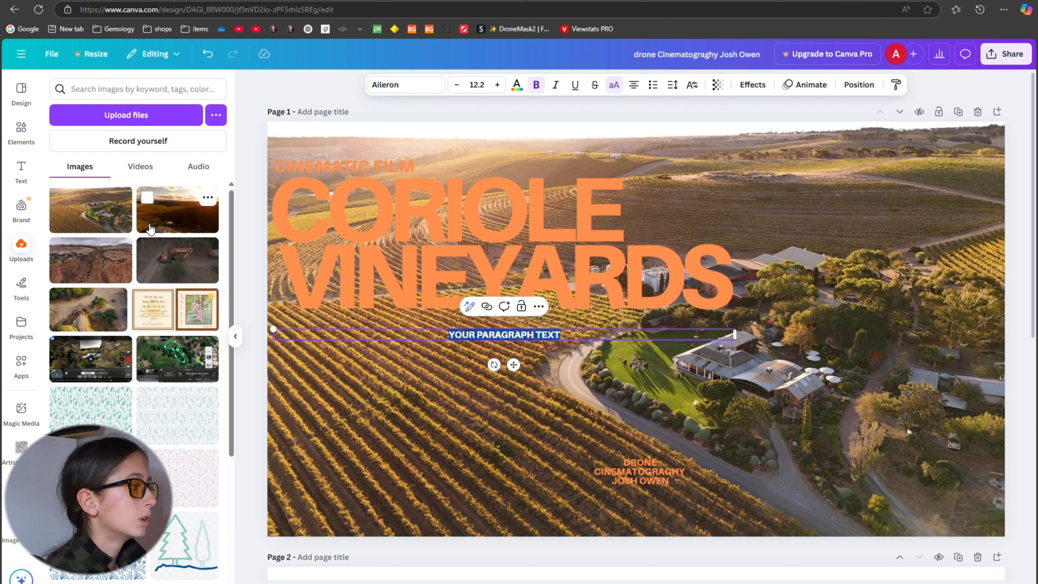
scroll(158, 241, "down", 5)
scroll(158, 225, "up", 5)
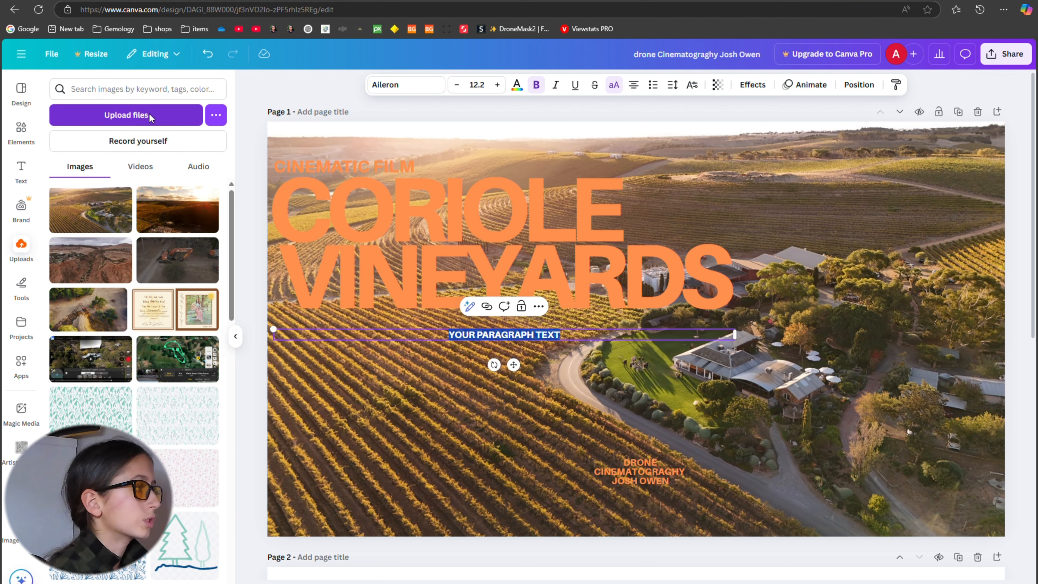
left_click(150, 115)
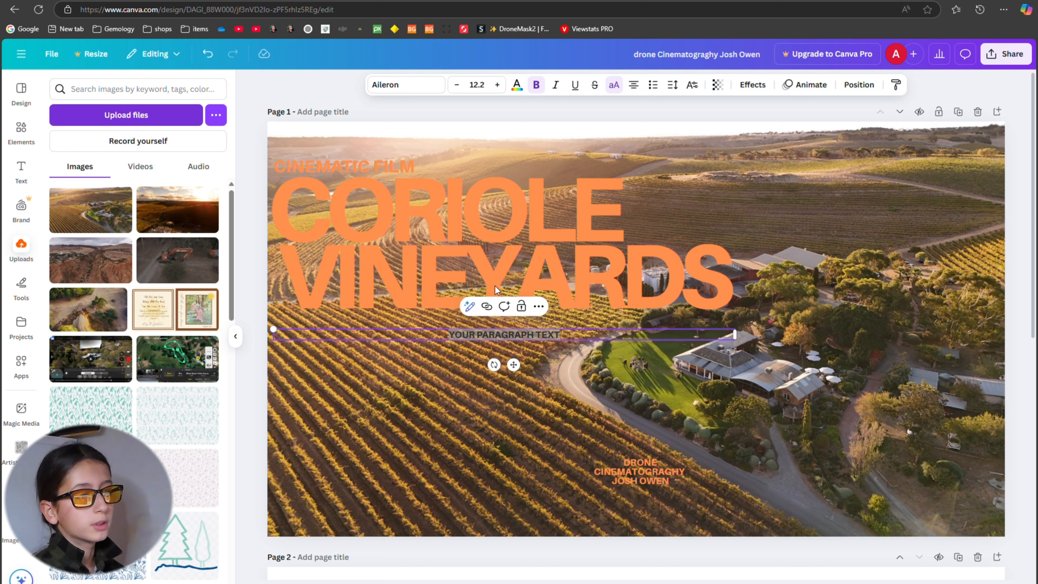
key("Delete")
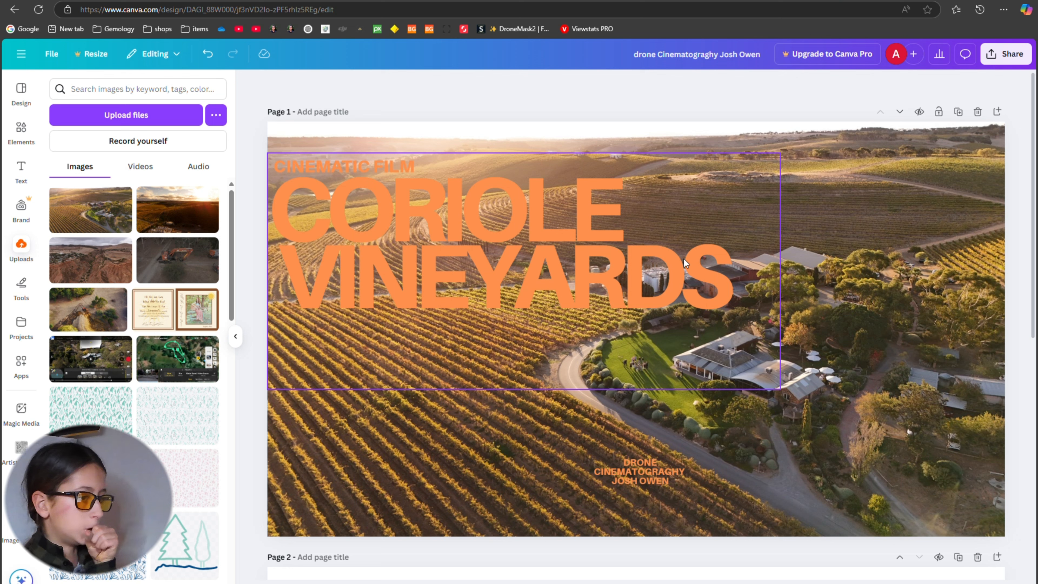
Recolour the CINEMATIC FILM text black and apply the change to all the orange text in the design.
left_click(682, 276)
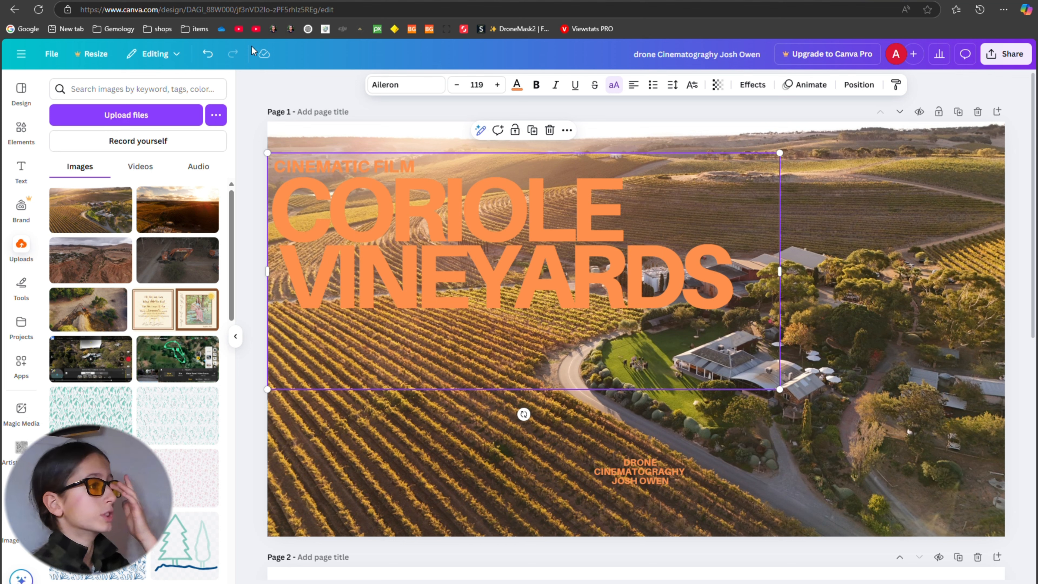
left_click(517, 84)
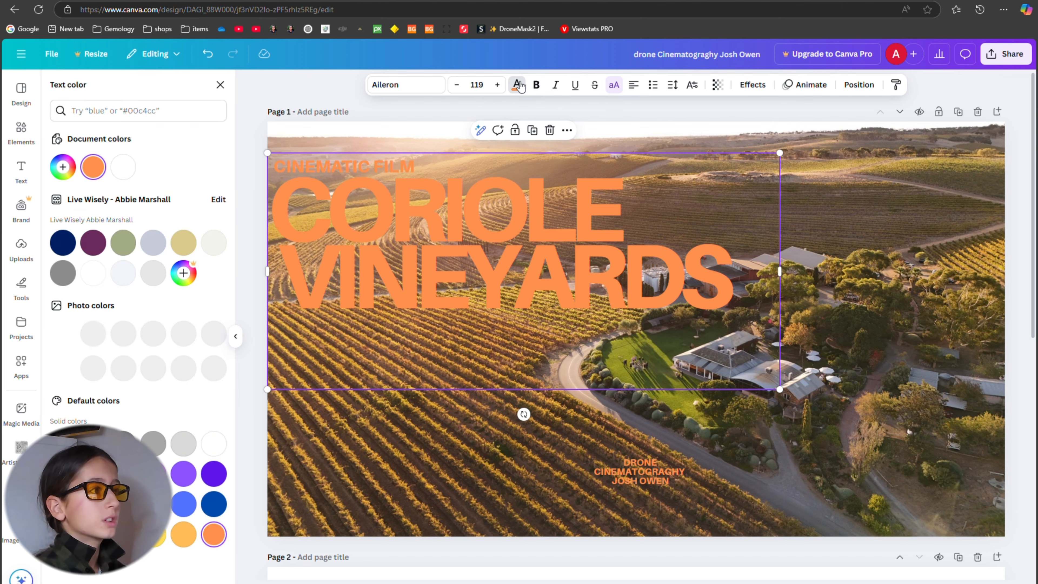
left_click(414, 165)
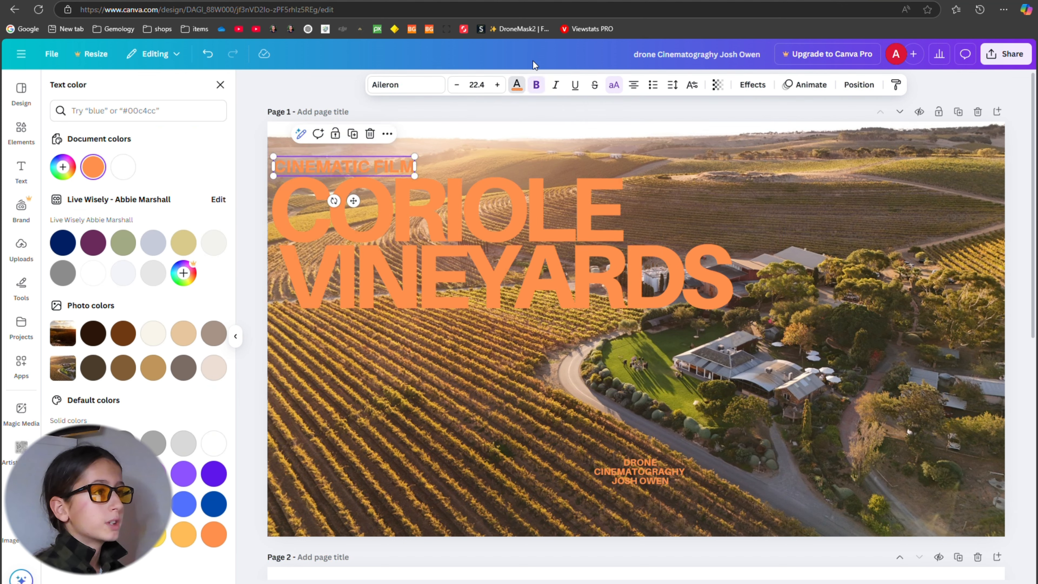
left_click(524, 88)
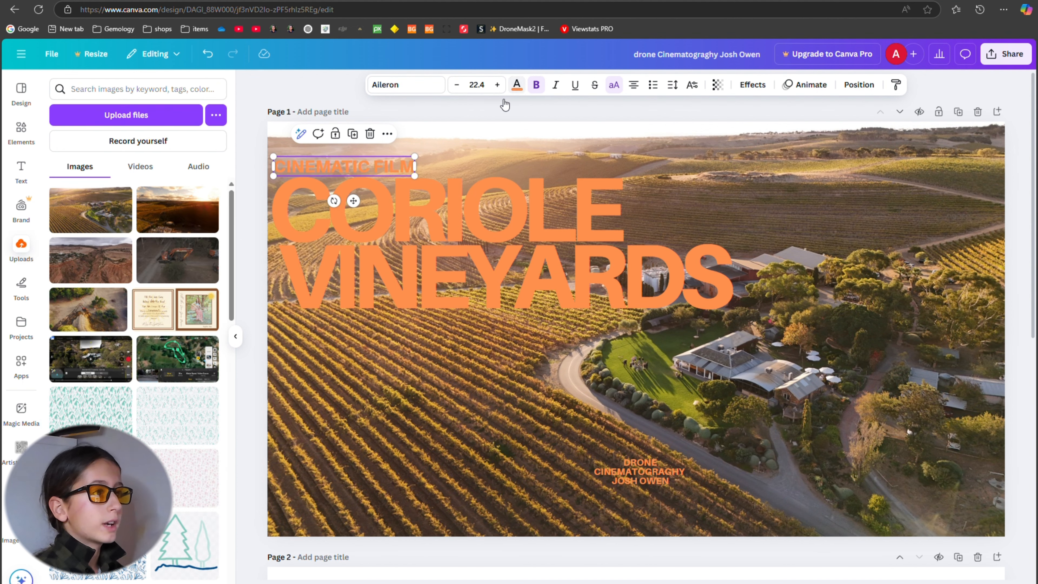
left_click(517, 84)
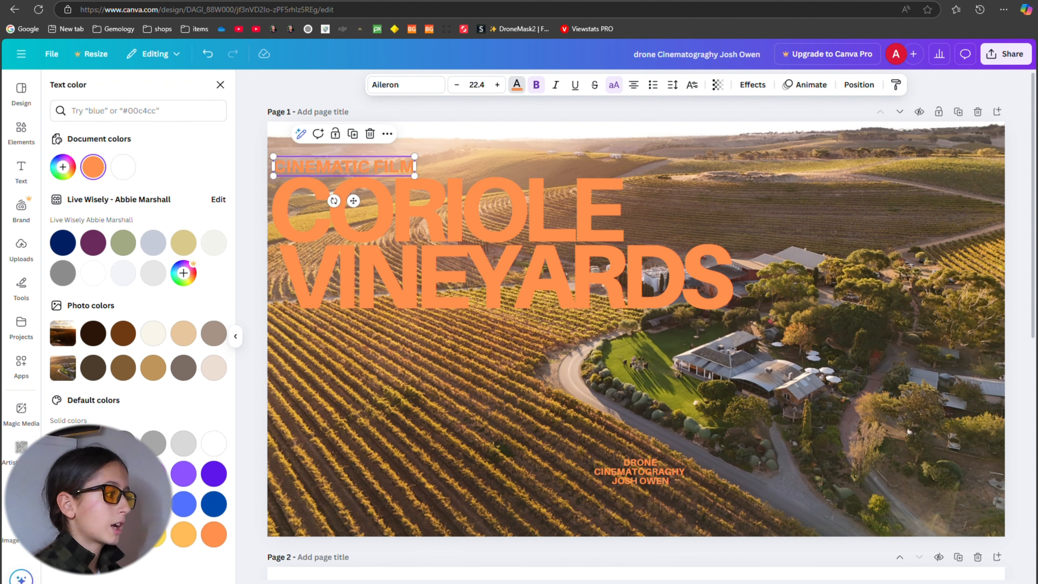
left_click(63, 444)
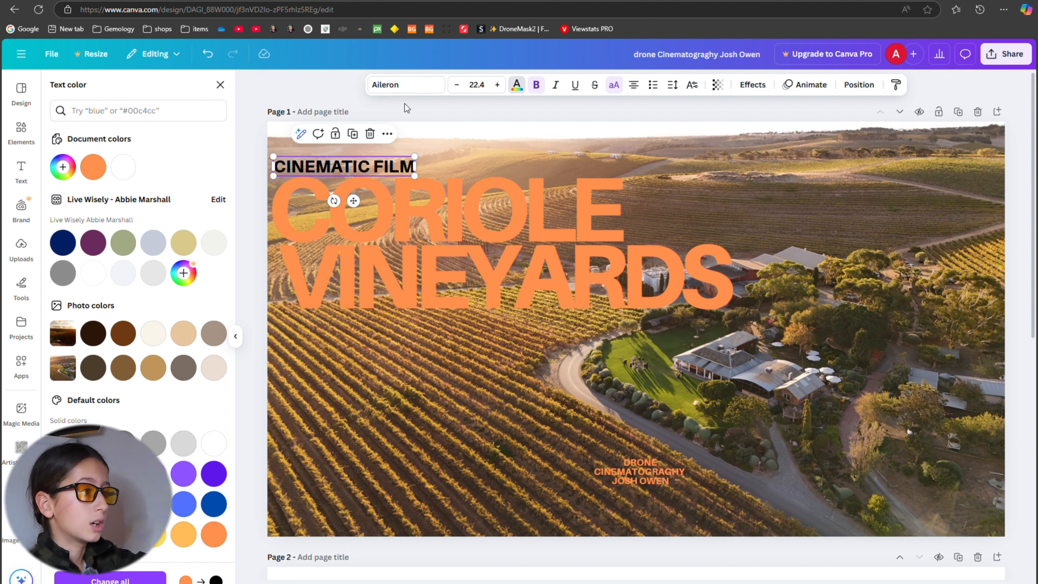
left_click(162, 581)
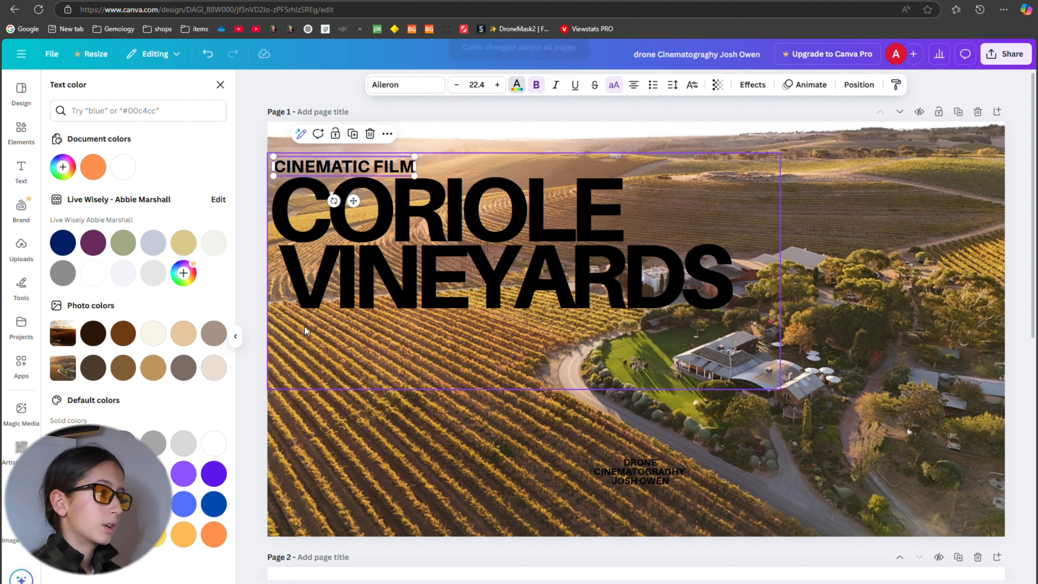
left_click(419, 245)
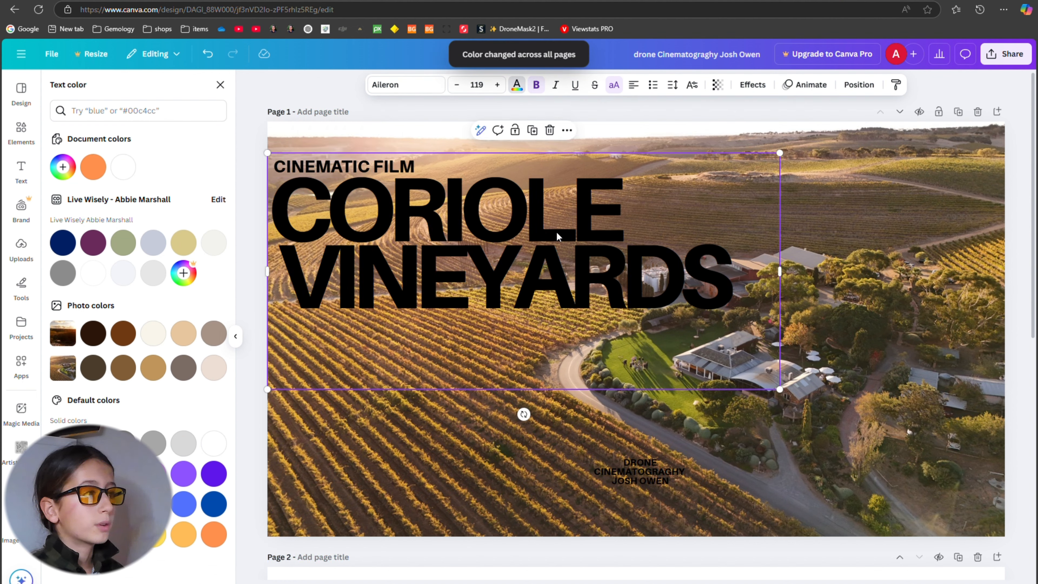
left_click(517, 85)
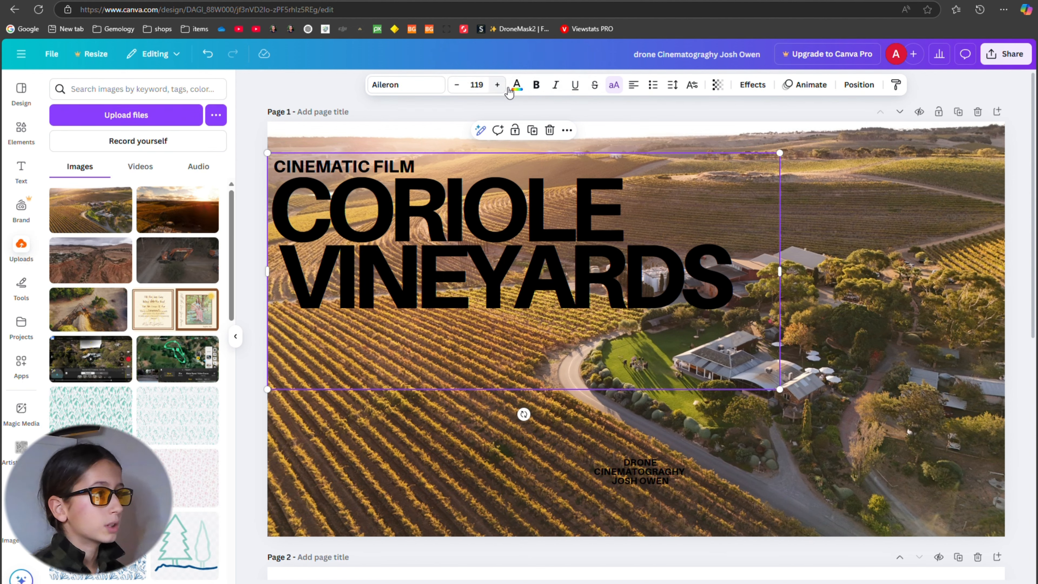
left_click(517, 85)
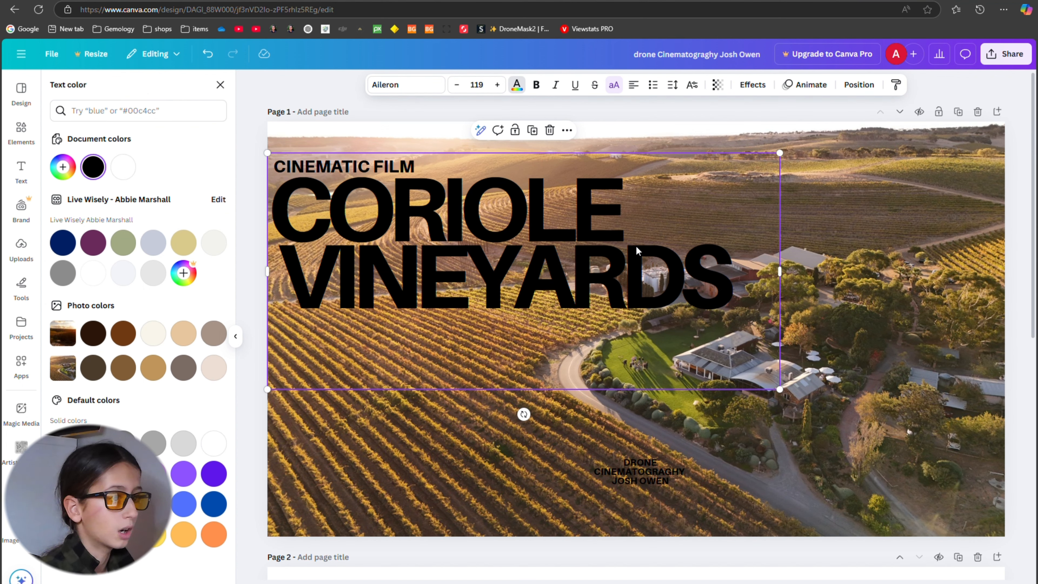
left_click(779, 208)
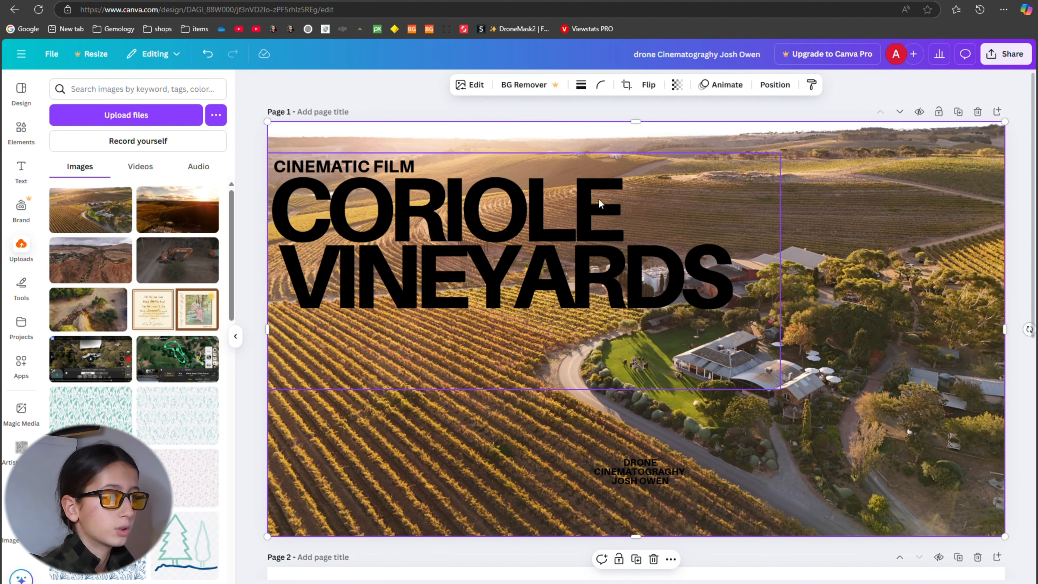
left_click(612, 211)
left_click(810, 200)
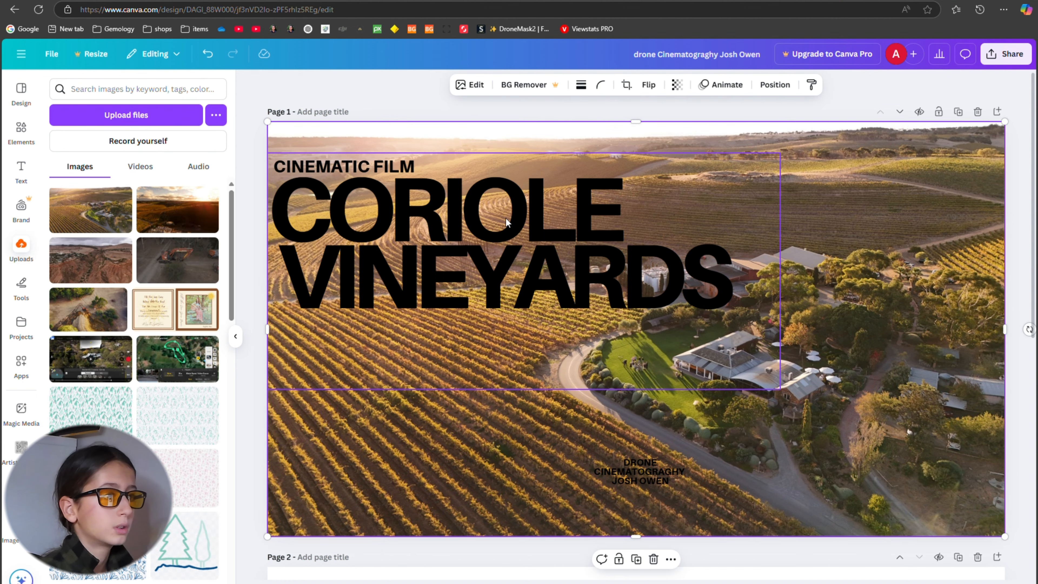
Try tan, brown #825e37, green and teal #0097B2 as the text colour of the CORIOLE title.
left_click(506, 221)
left_click(517, 84)
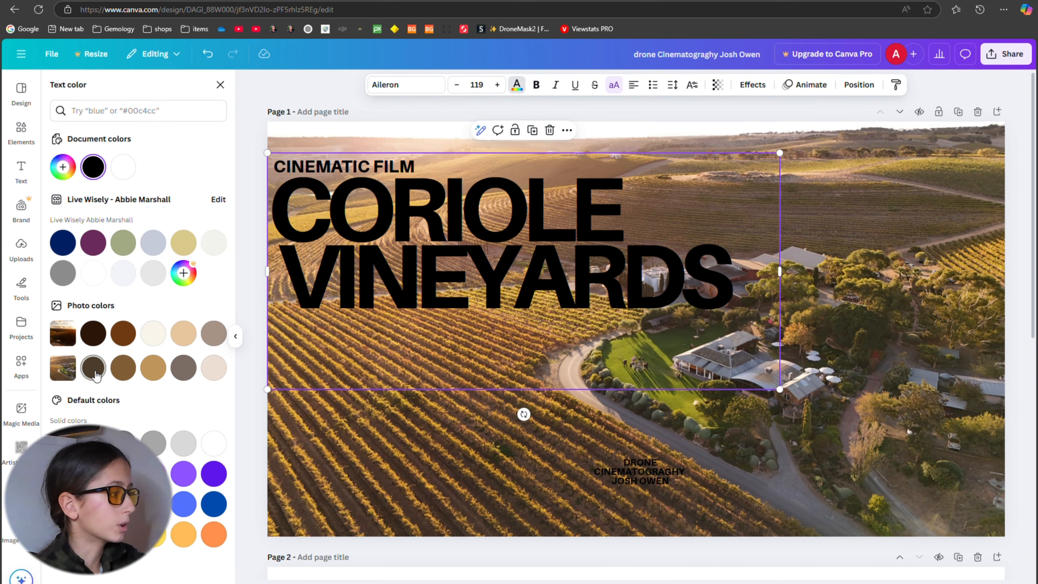
left_click(156, 372)
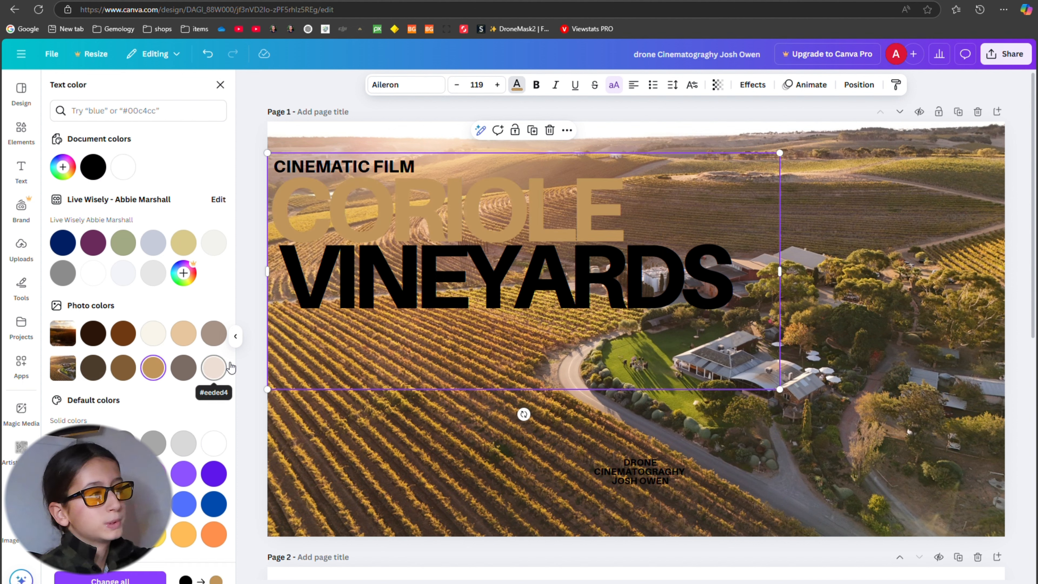
left_click(133, 370)
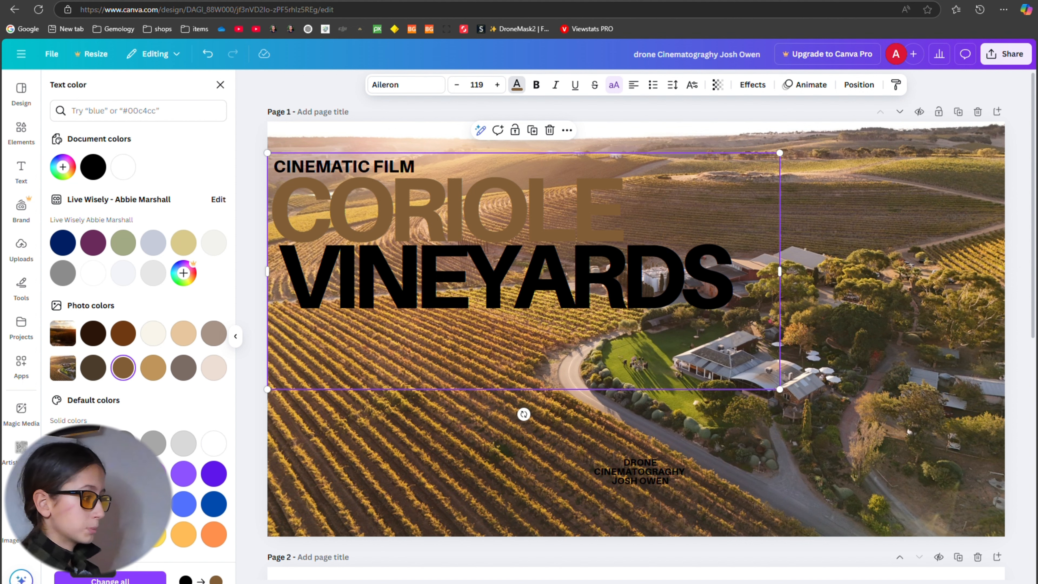
left_click(94, 535)
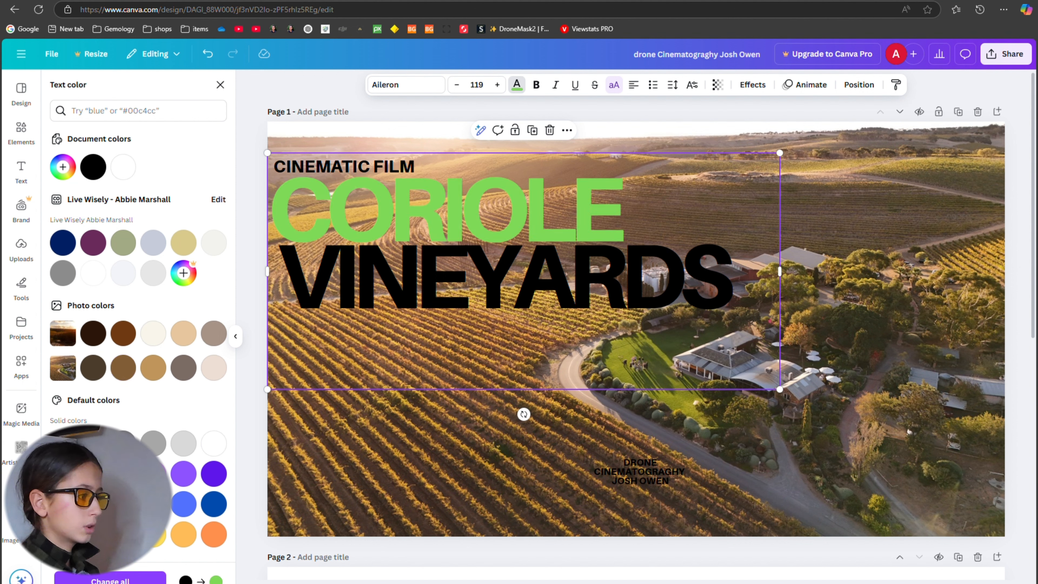
left_click(63, 504)
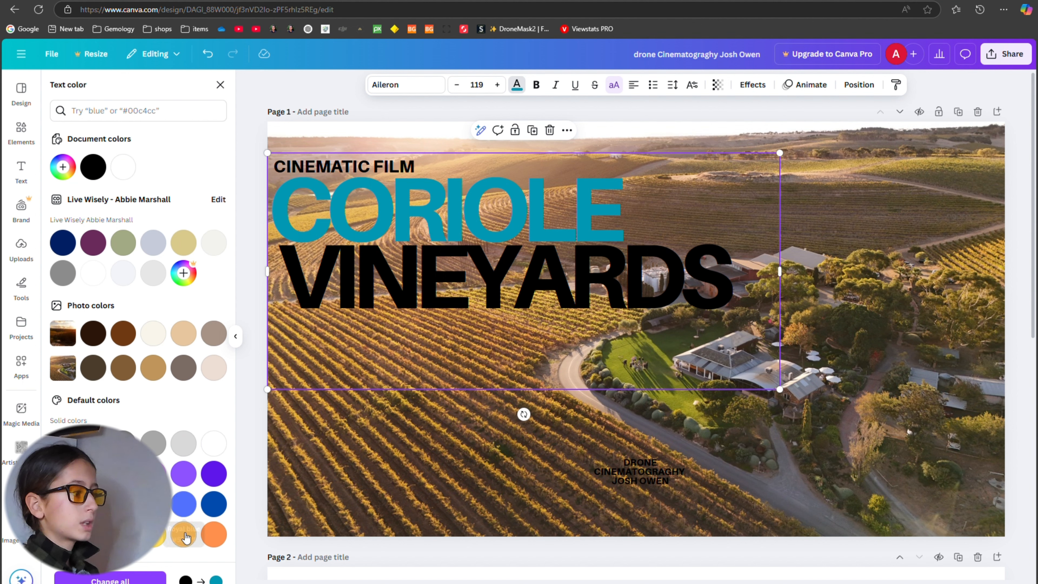
Set the CORIOLE title's text to the custom dark orange #B26000.
left_click(62, 167)
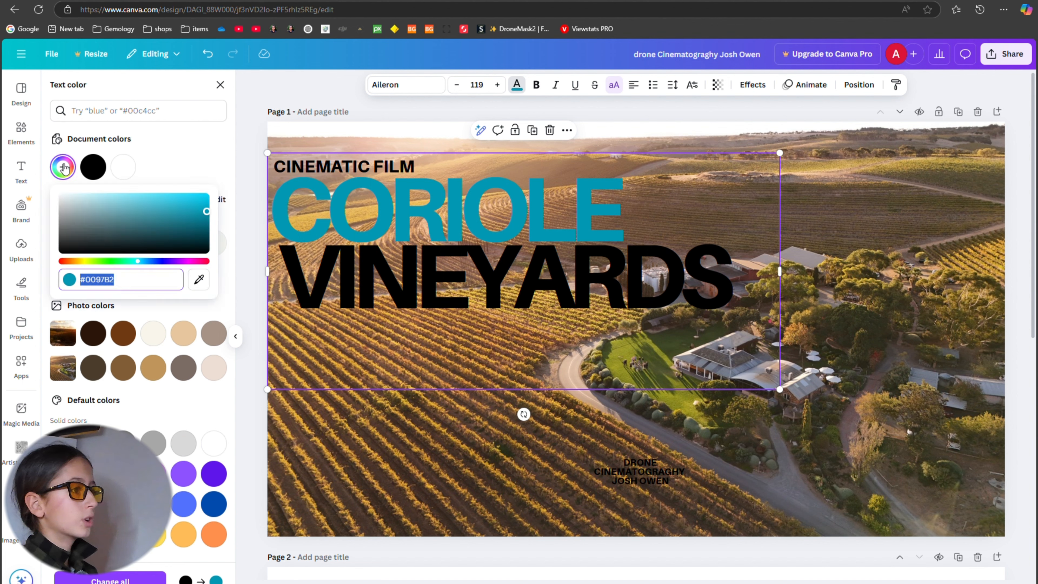
left_click(75, 261)
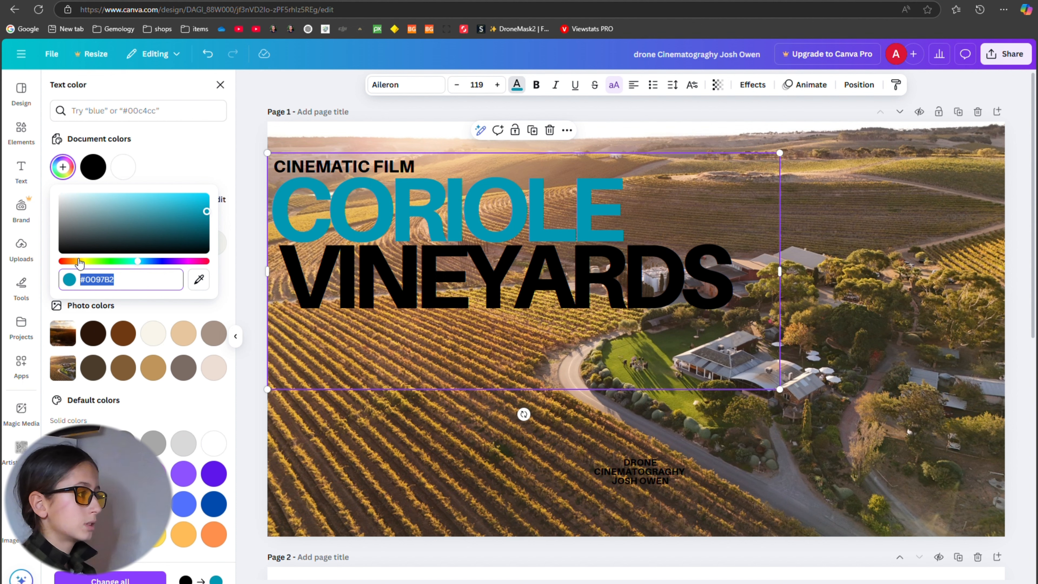
left_click_drag(79, 263, 79, 266)
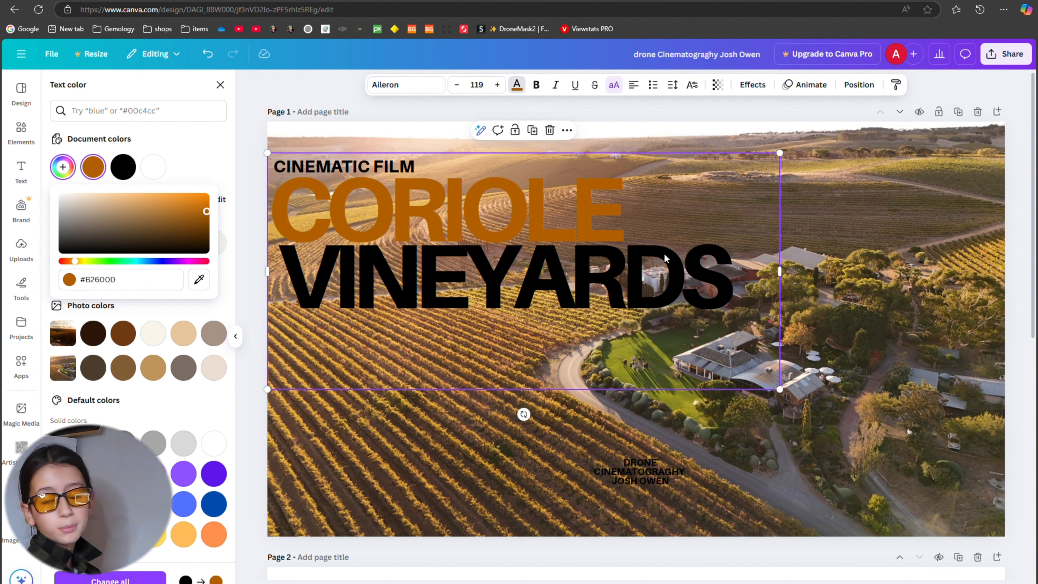
left_click(810, 221)
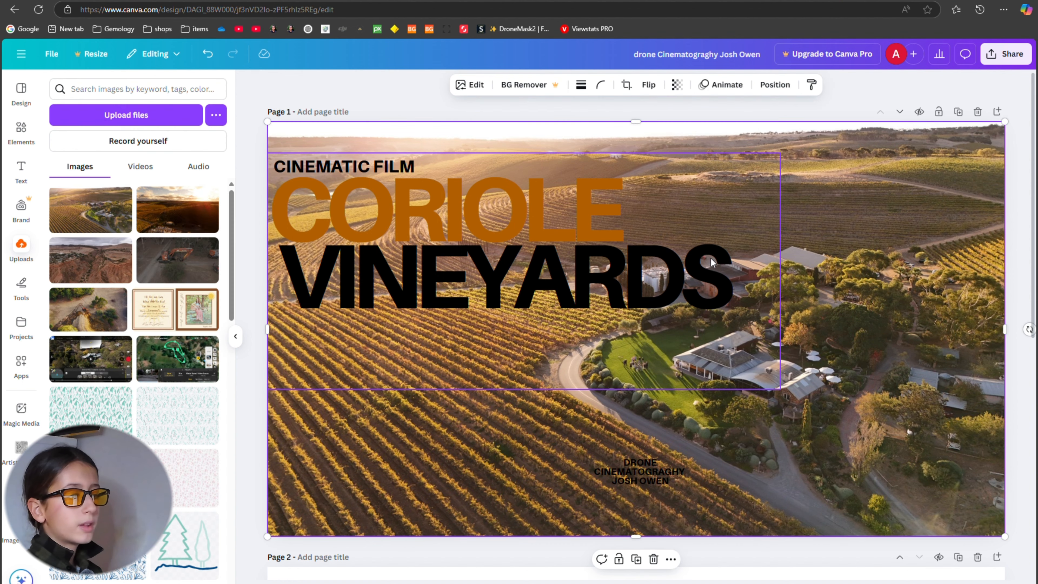
left_click(654, 265)
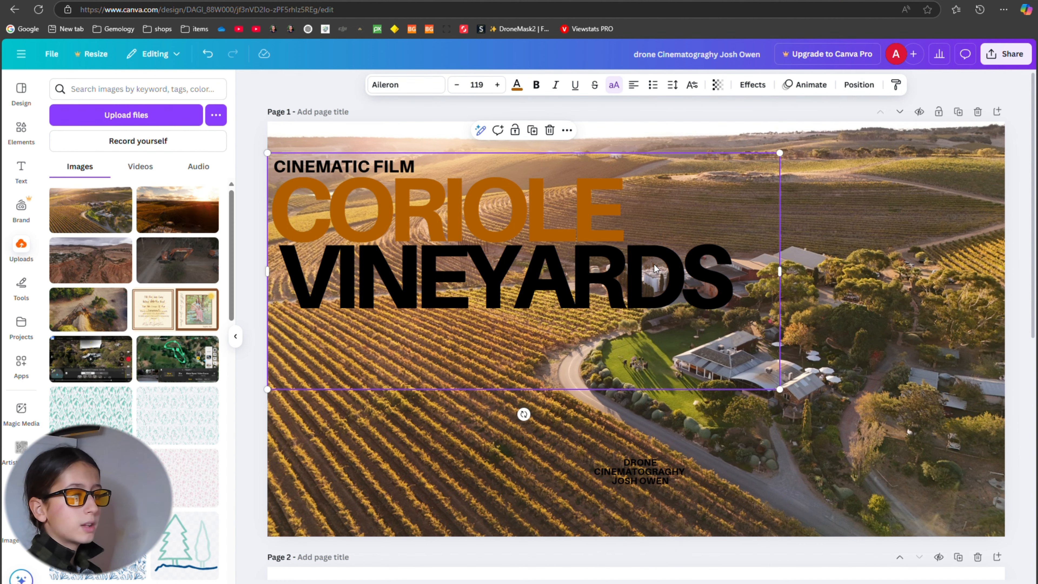
left_click(805, 216)
left_click_drag(668, 320, 668, 340)
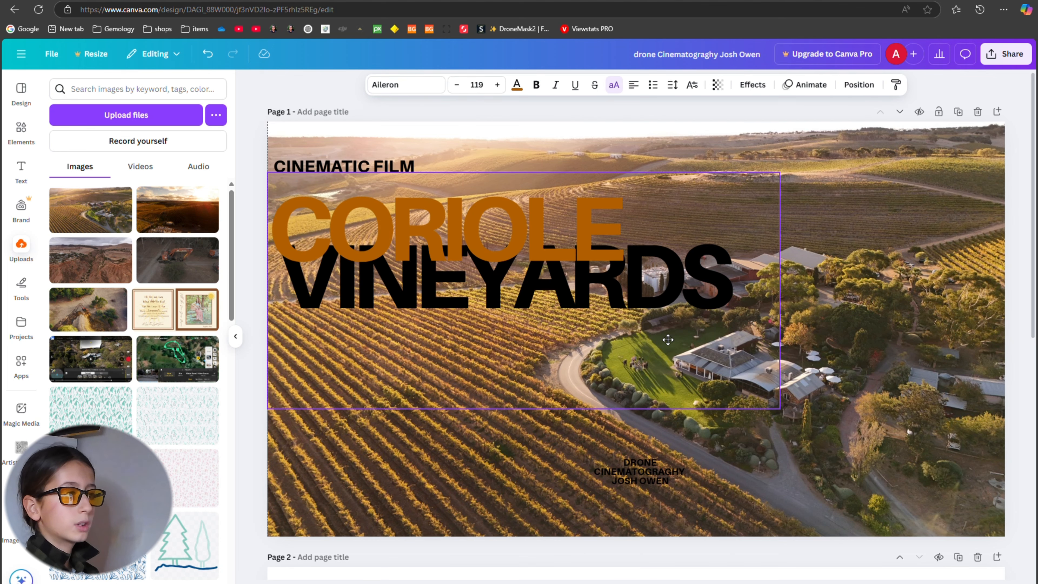
left_click(208, 53)
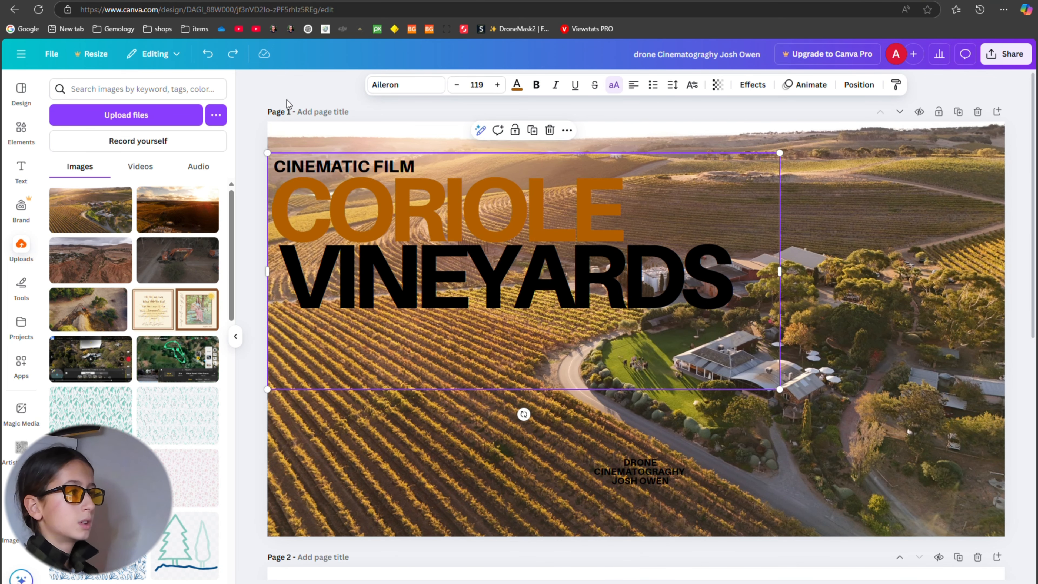
left_click(314, 99)
left_click(399, 300)
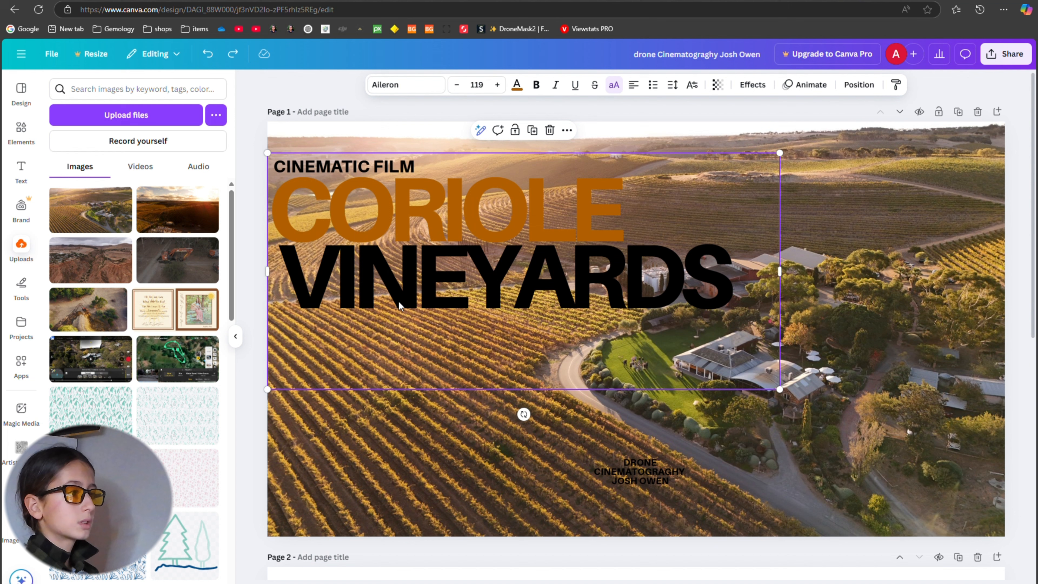
left_click(356, 418)
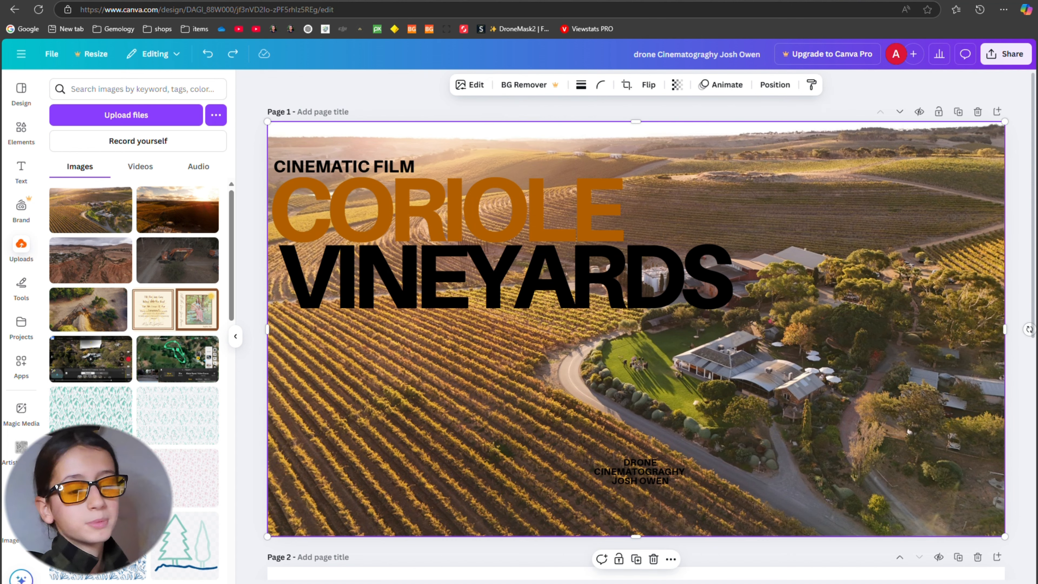
Try sending the CORIOLE title to the back and bringing the vineyard photo to the front, and undo both layer changes.
right_click(536, 208)
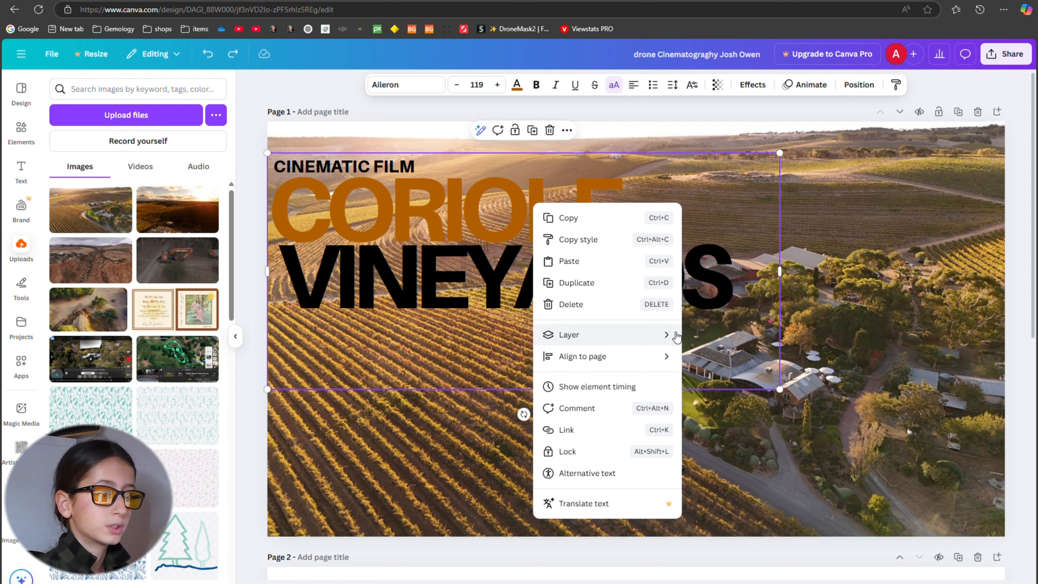
mouse_move(673, 335)
left_click(741, 402)
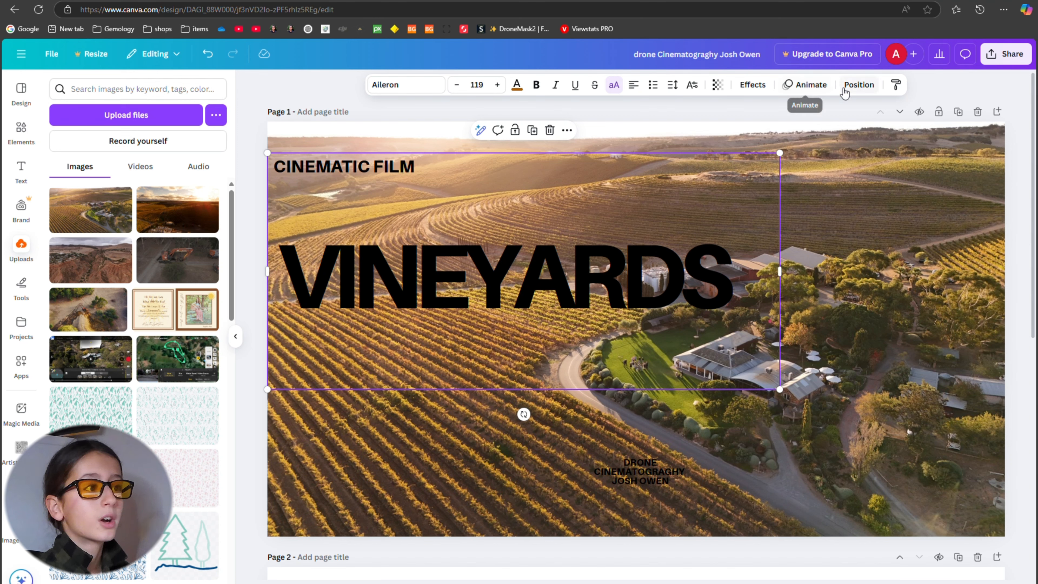
right_click(543, 201)
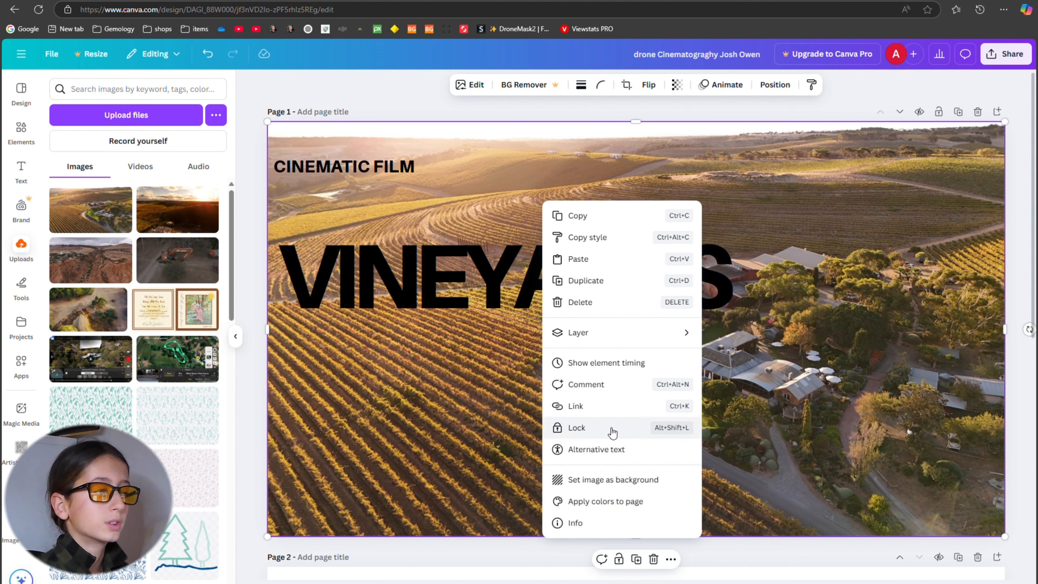
mouse_move(650, 333)
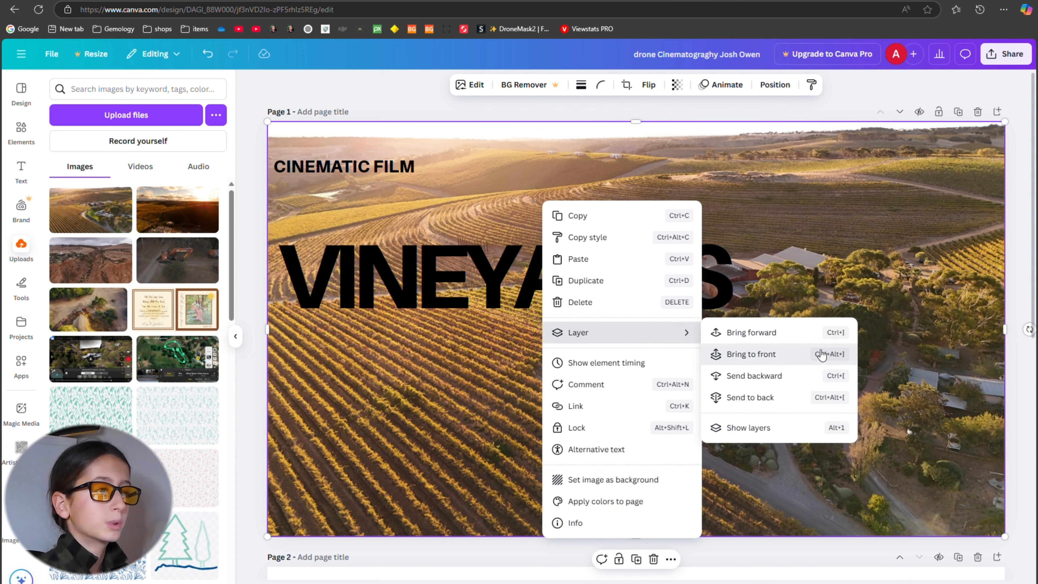
left_click(823, 354)
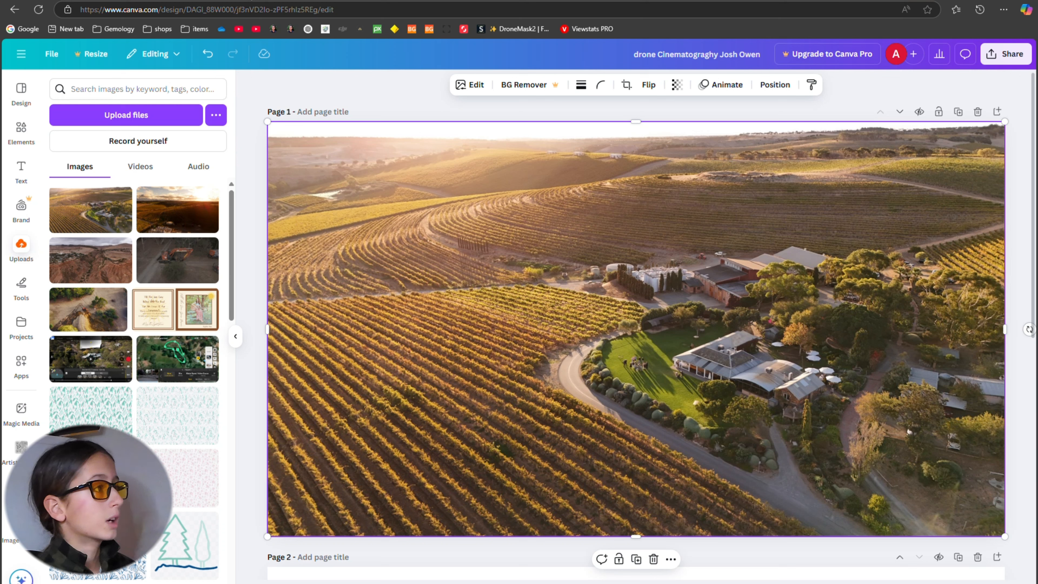
left_click(214, 54)
left_click(214, 54)
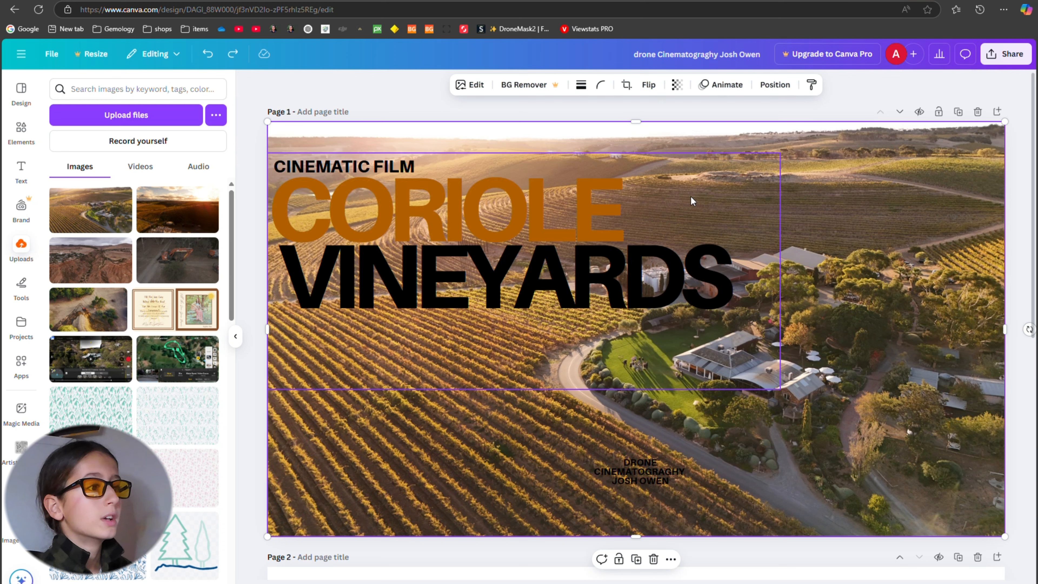
Send the CORIOLE title one layer backward.
left_click(610, 198)
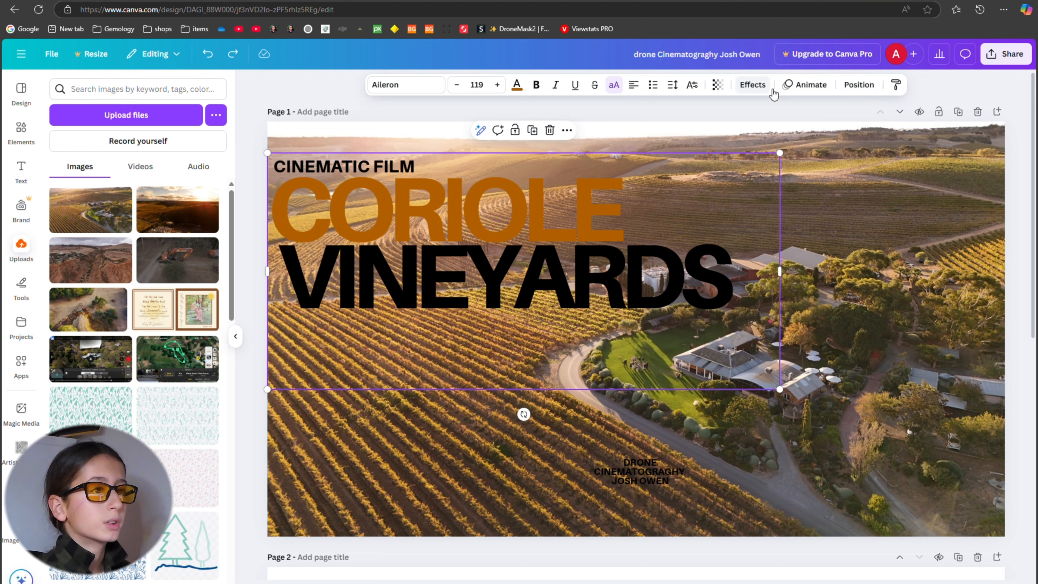
right_click(589, 214)
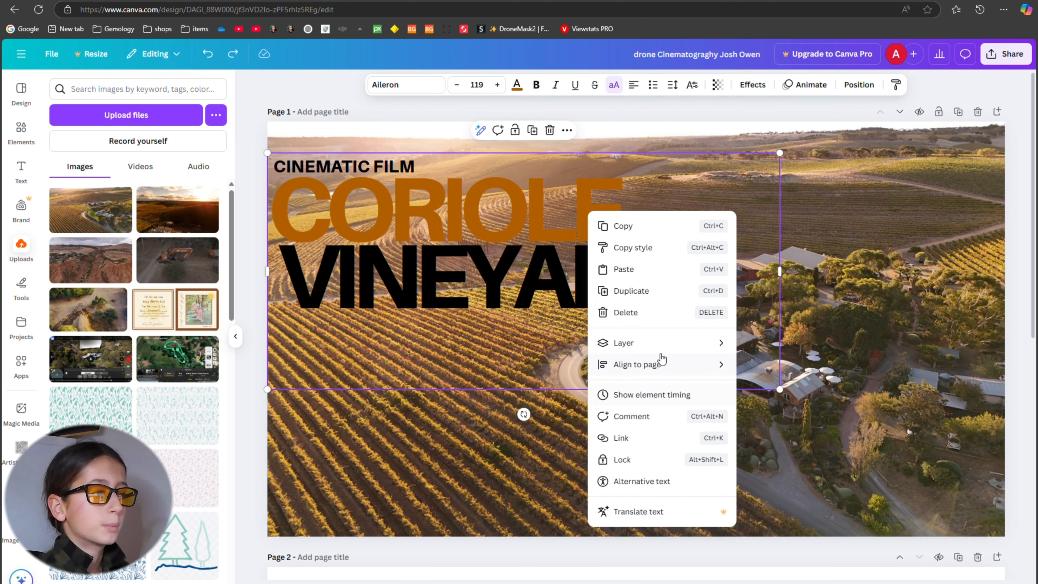
mouse_move(682, 350)
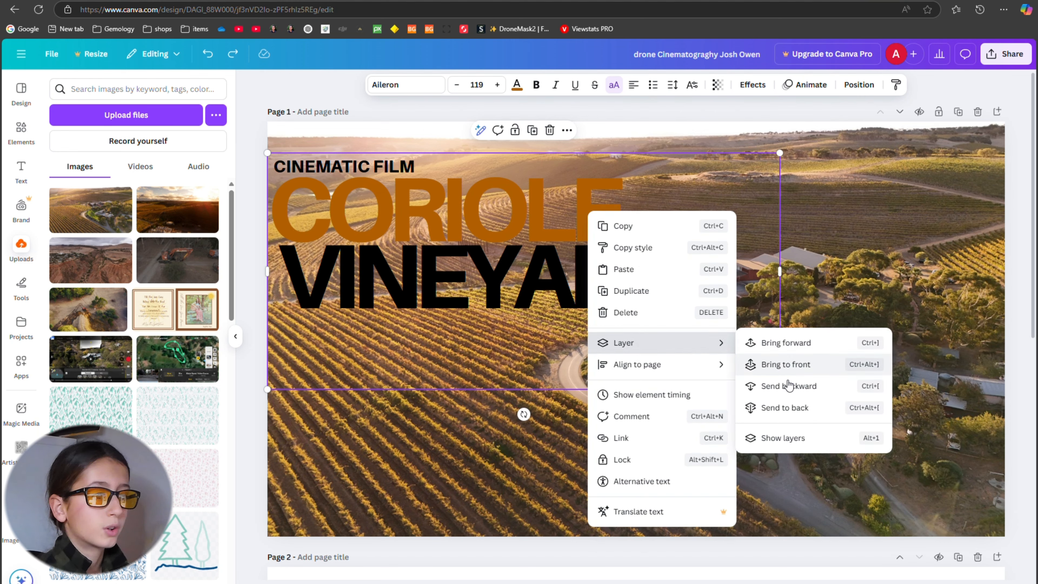
left_click(803, 391)
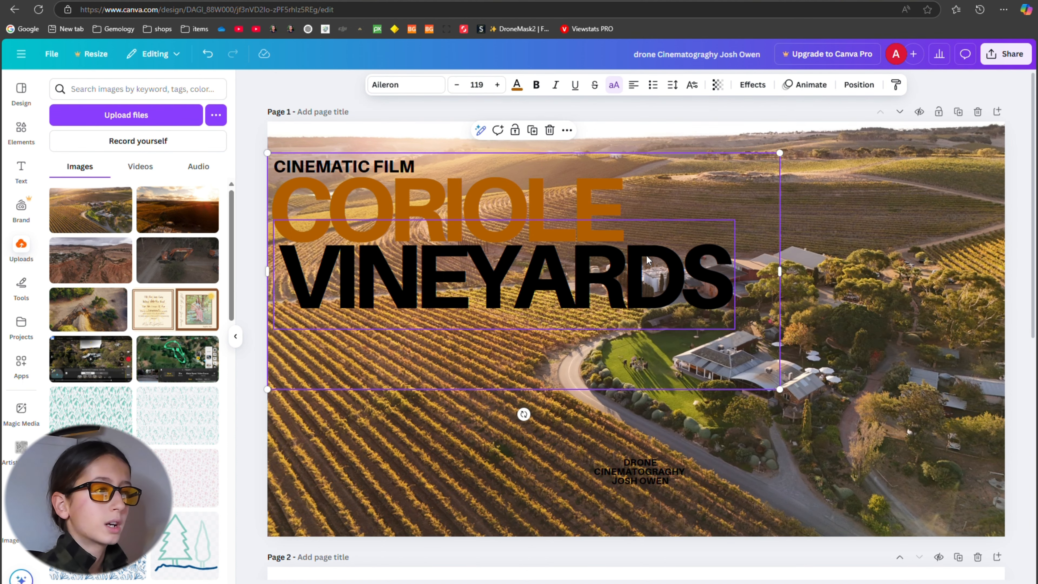
Recolour the VINEYARDS title with the custom golden yellow #D6AD00.
left_click(650, 276)
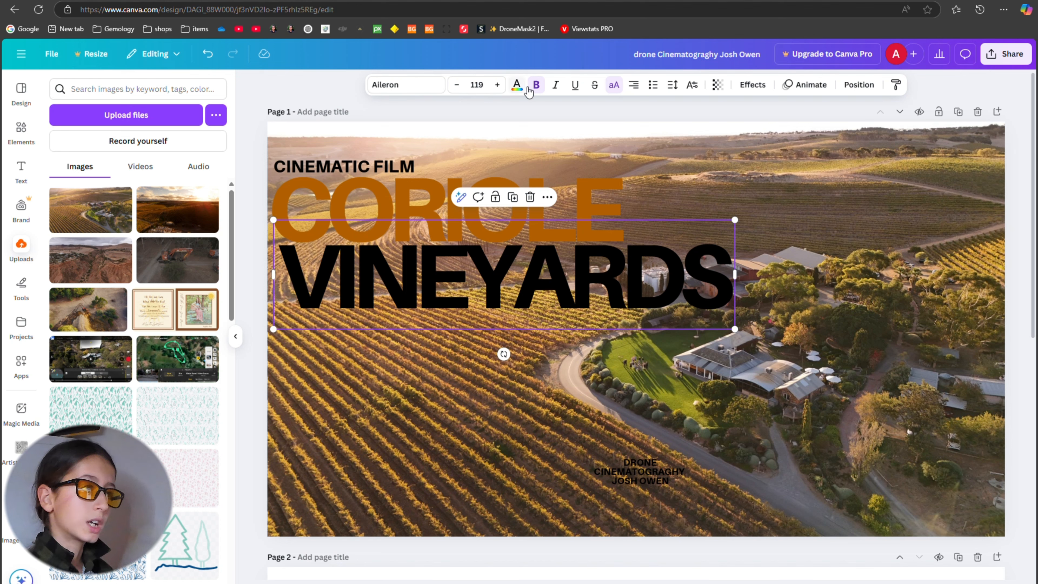
left_click(516, 85)
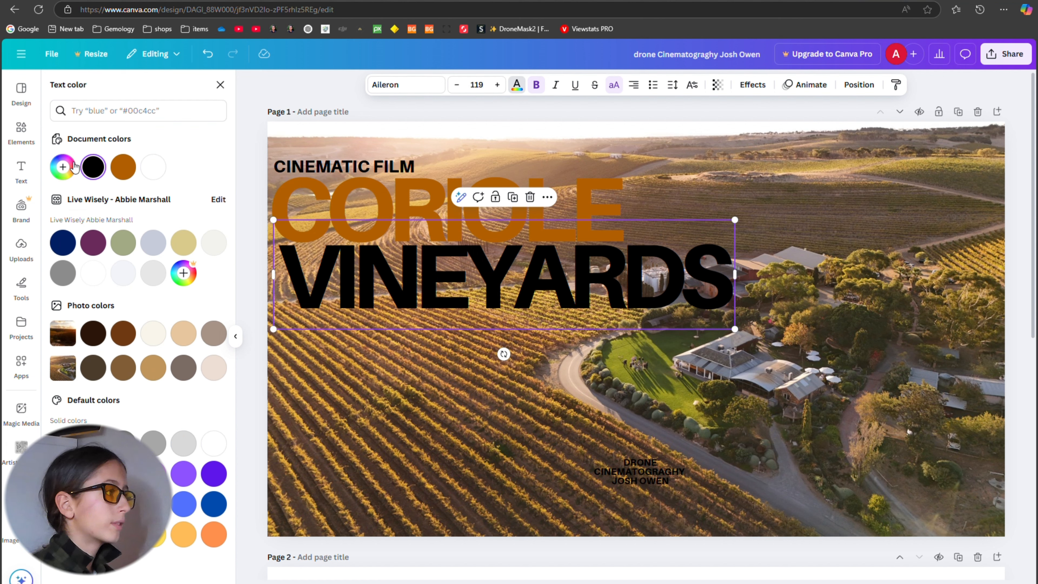
left_click(63, 167)
left_click_drag(78, 263, 85, 267)
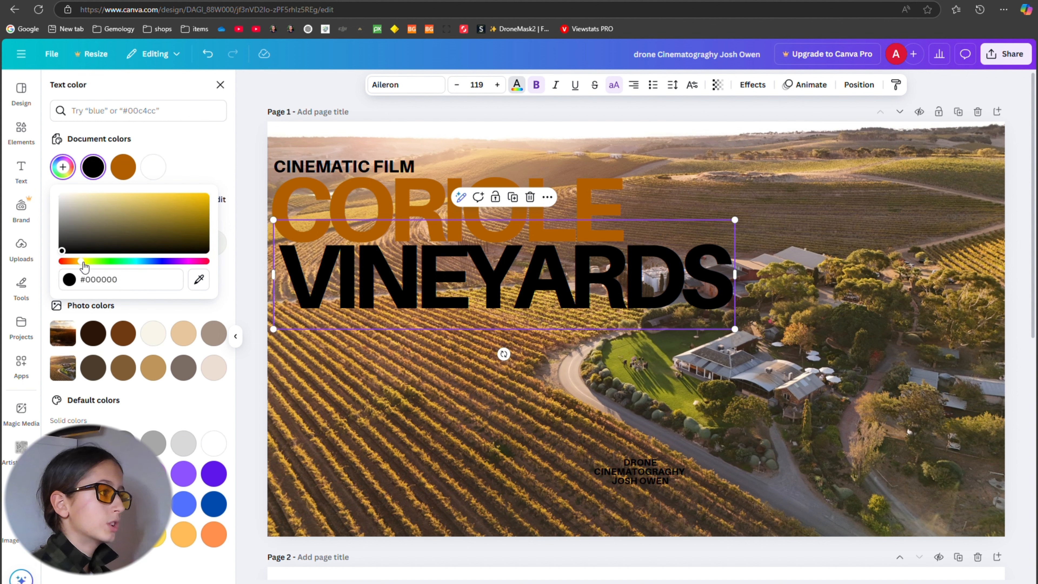
left_click(193, 210)
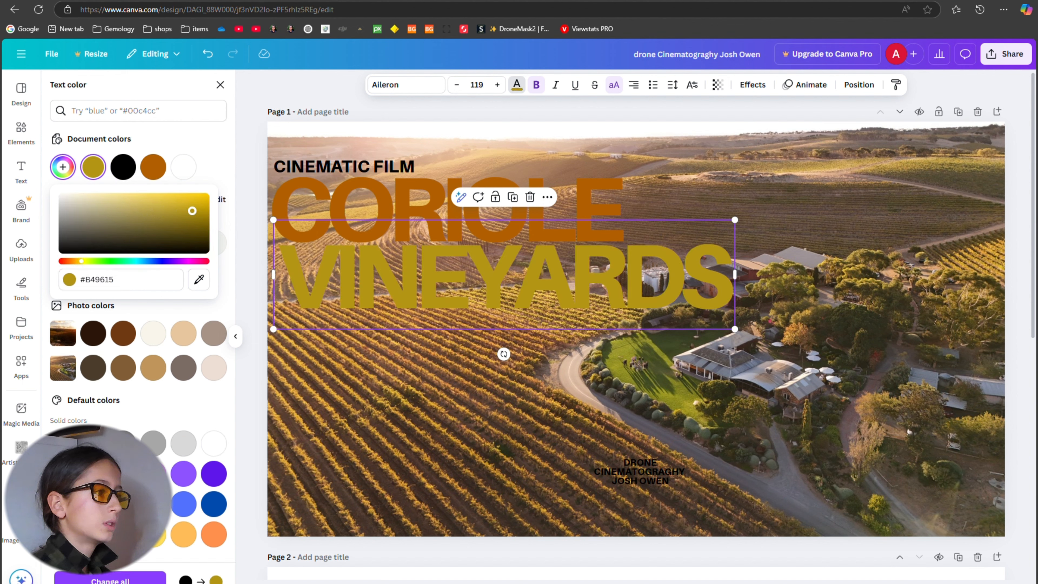
left_click_drag(193, 211, 227, 208)
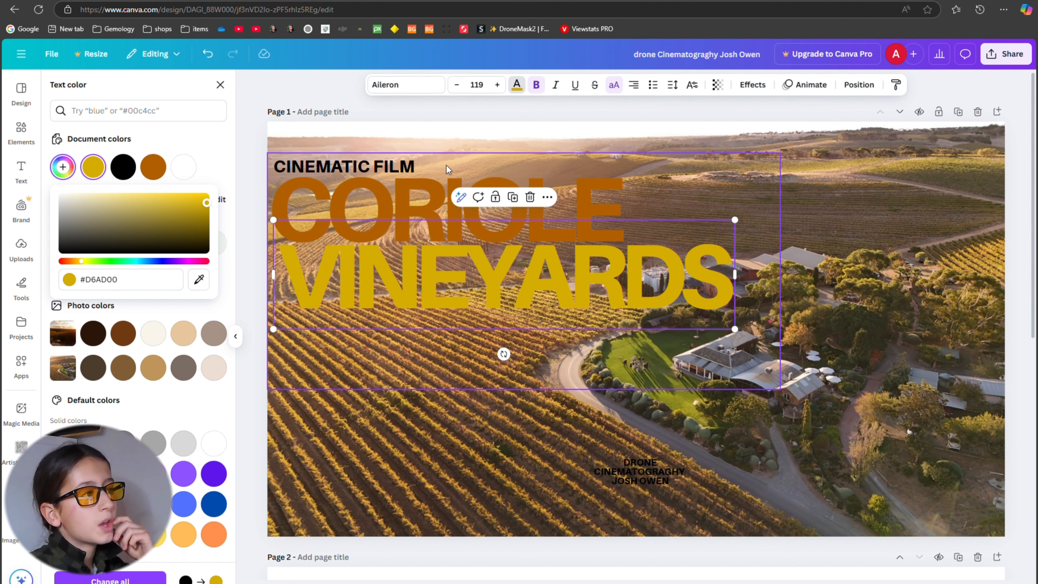
Underline the CINEMATIC FILM text and deselect it.
left_click(378, 168)
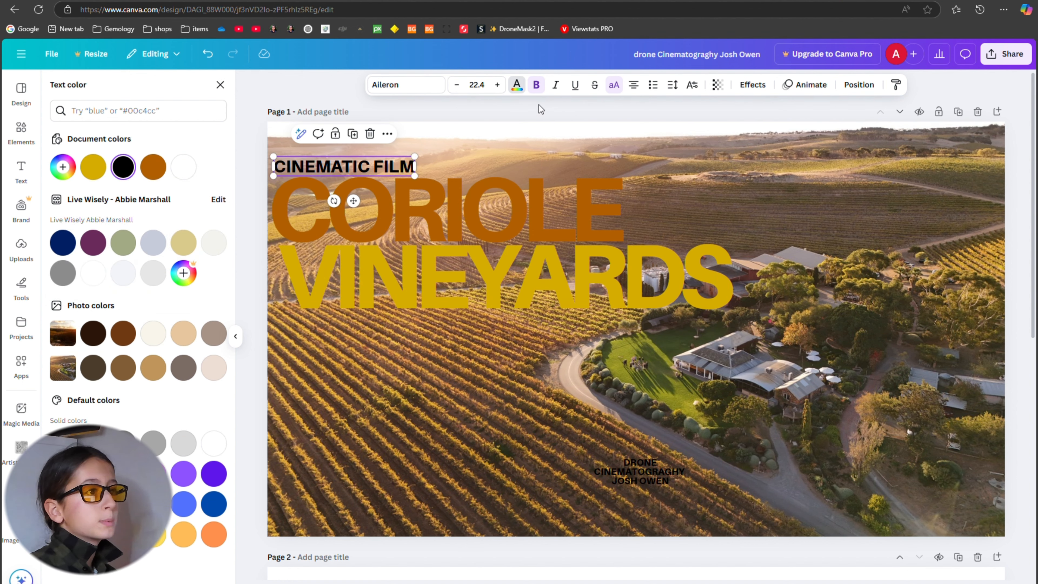
left_click(575, 85)
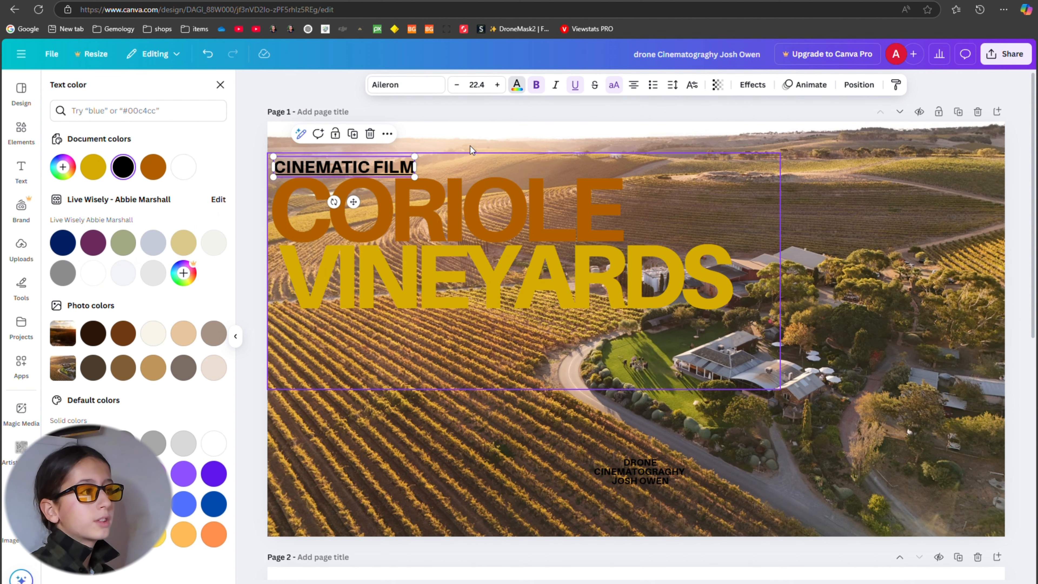
left_click(434, 114)
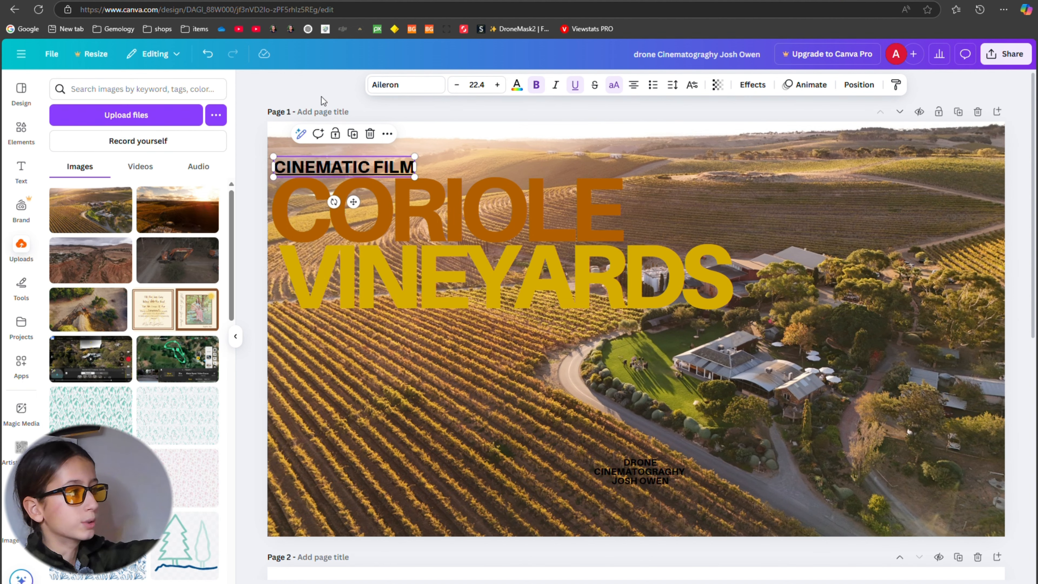
left_click(336, 95)
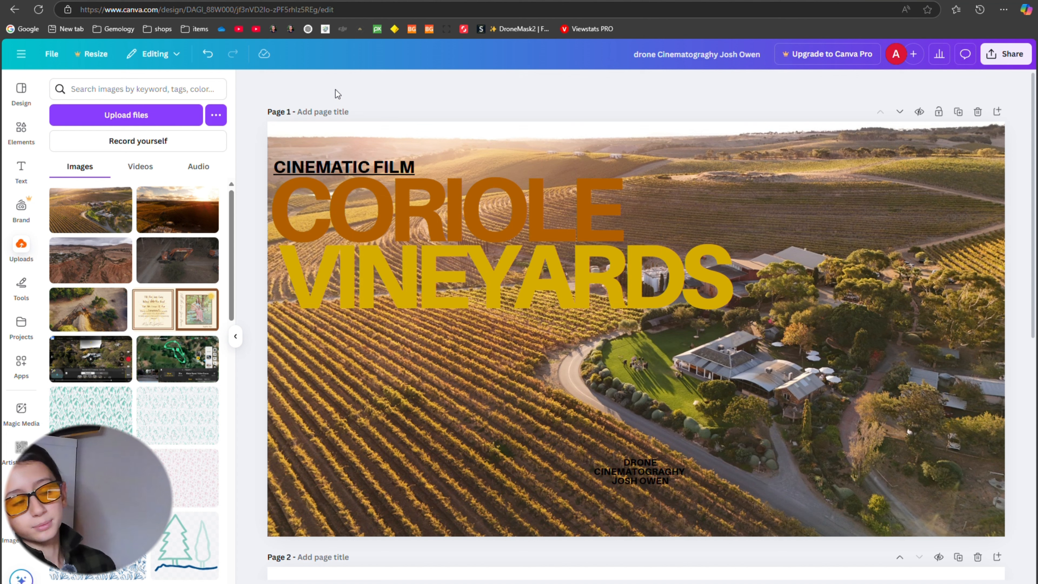
Apply the Outline text effect to the CORIOLE title with a thickness of 10.
left_click(421, 196)
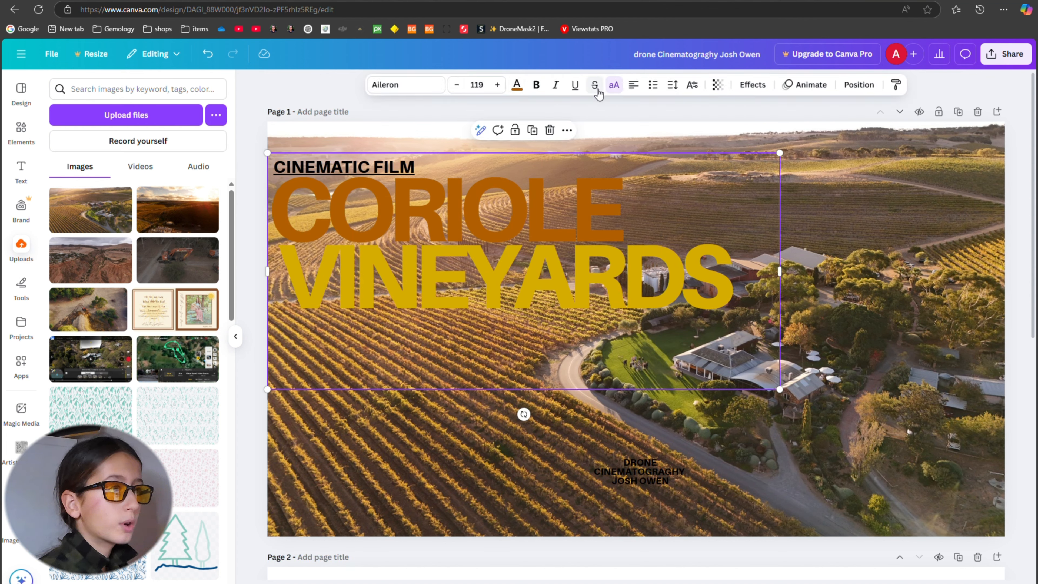
left_click(753, 84)
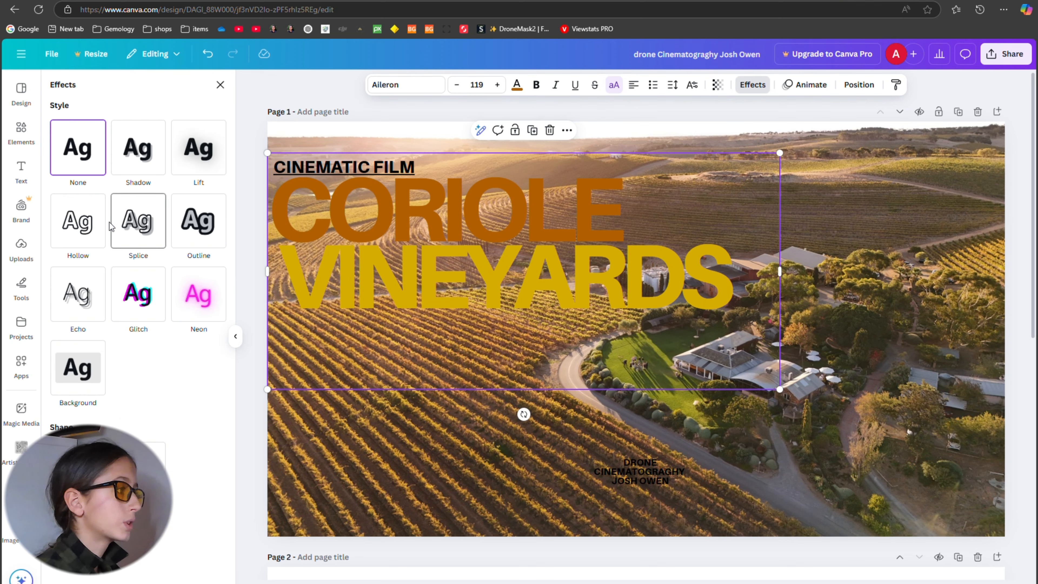
left_click(216, 245)
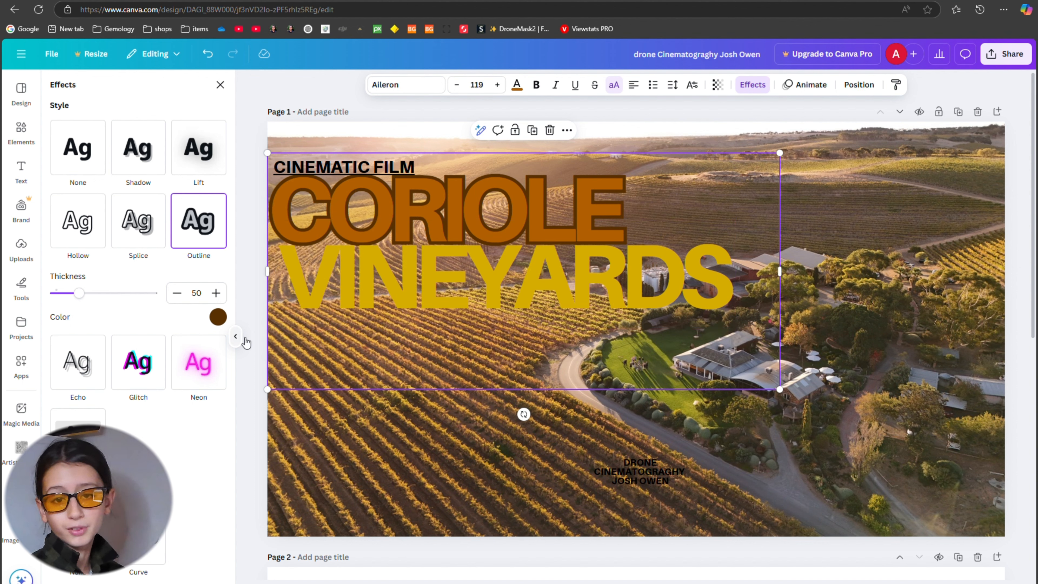
left_click_drag(83, 297, 63, 316)
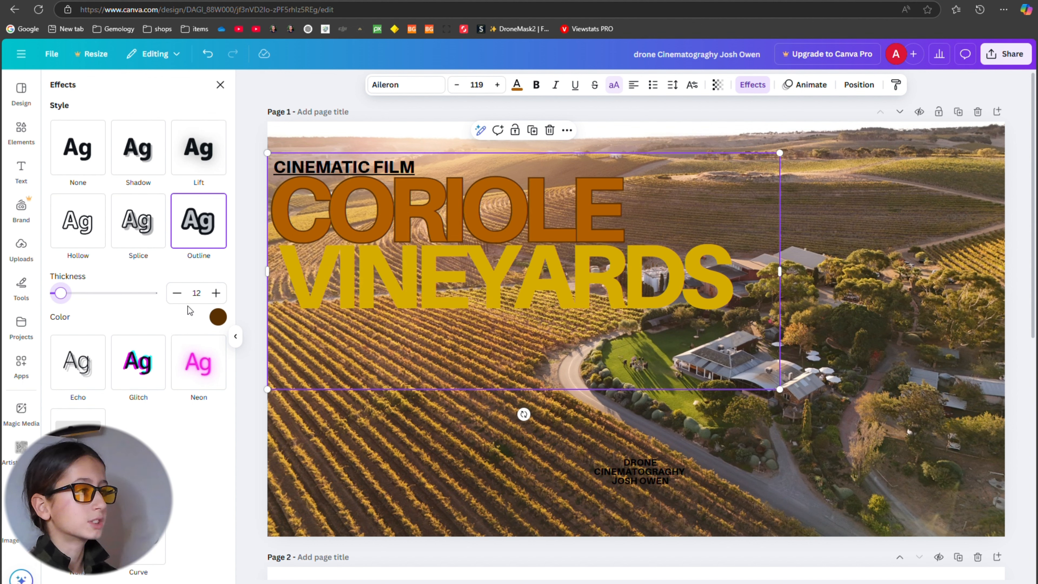
left_click(178, 294)
left_click(182, 298)
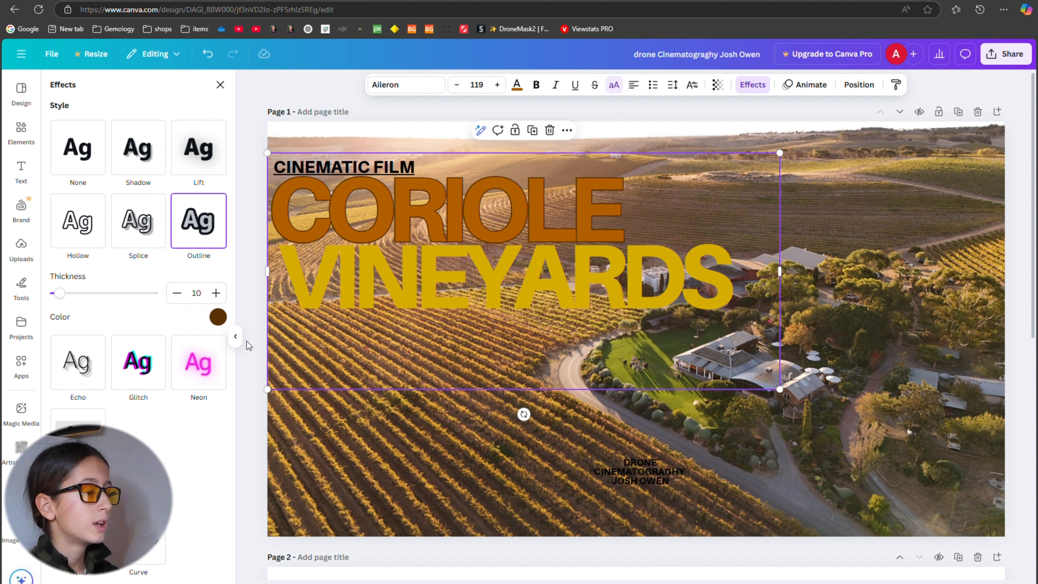
Try blue as the outline colour of the CORIOLE title and change it to grey.
left_click(222, 323)
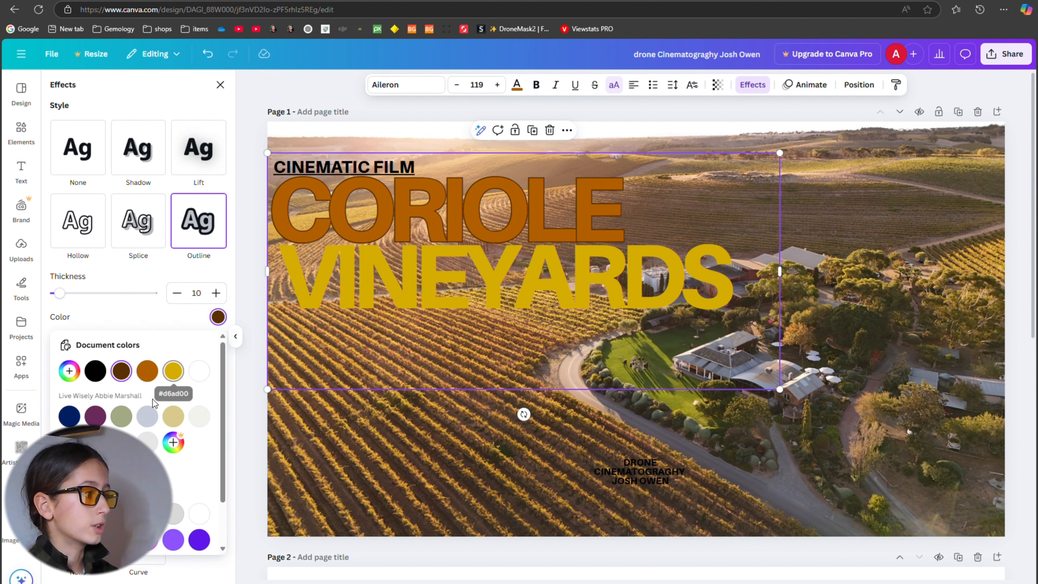
scroll(163, 450, "down", 2)
left_click(199, 513)
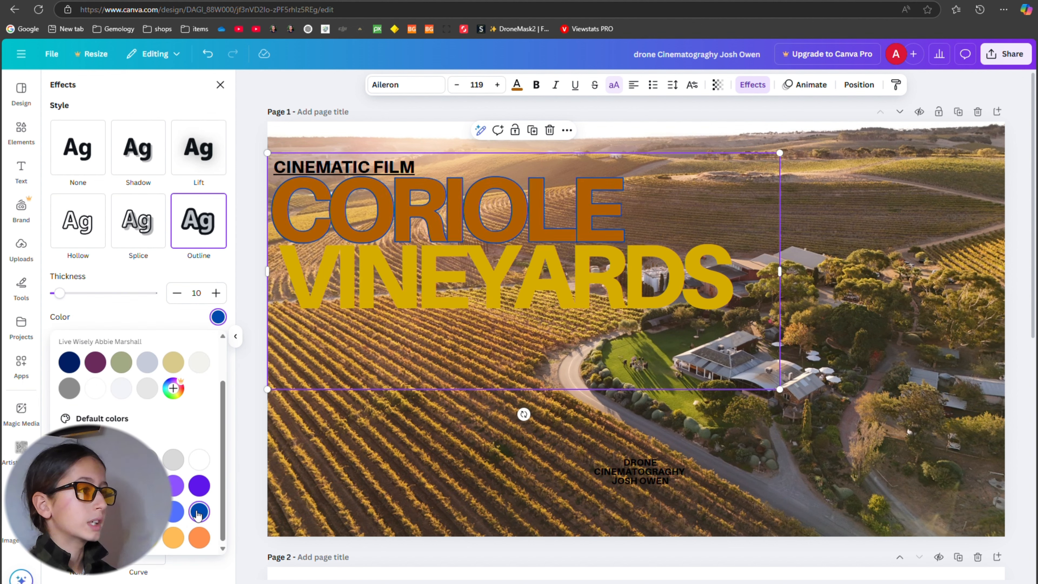
left_click(154, 461)
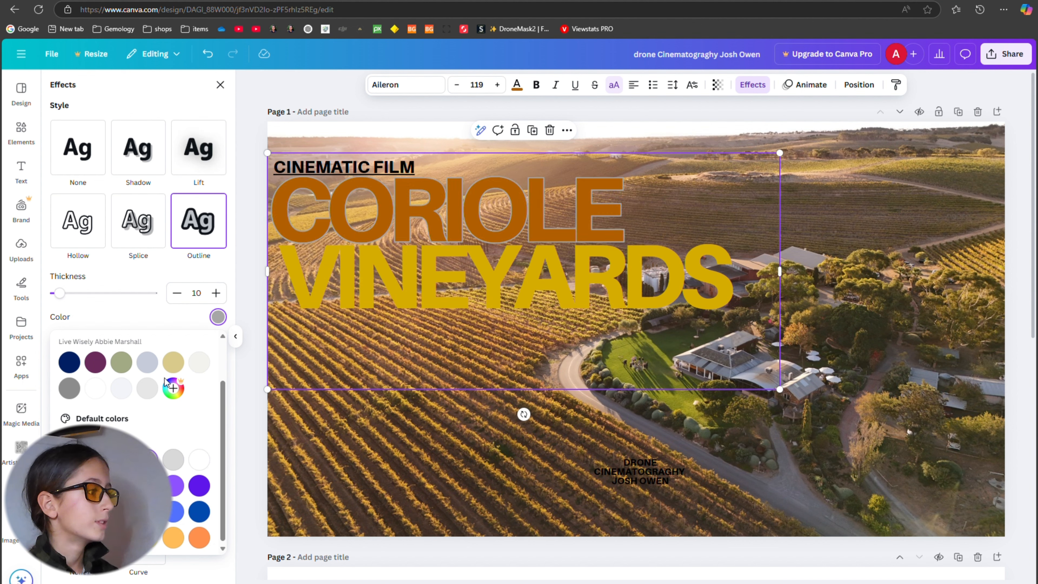
Try a custom dark reddish-brown outline on the CORIOLE title with a thickness of 4.
scroll(182, 354, "up", 2)
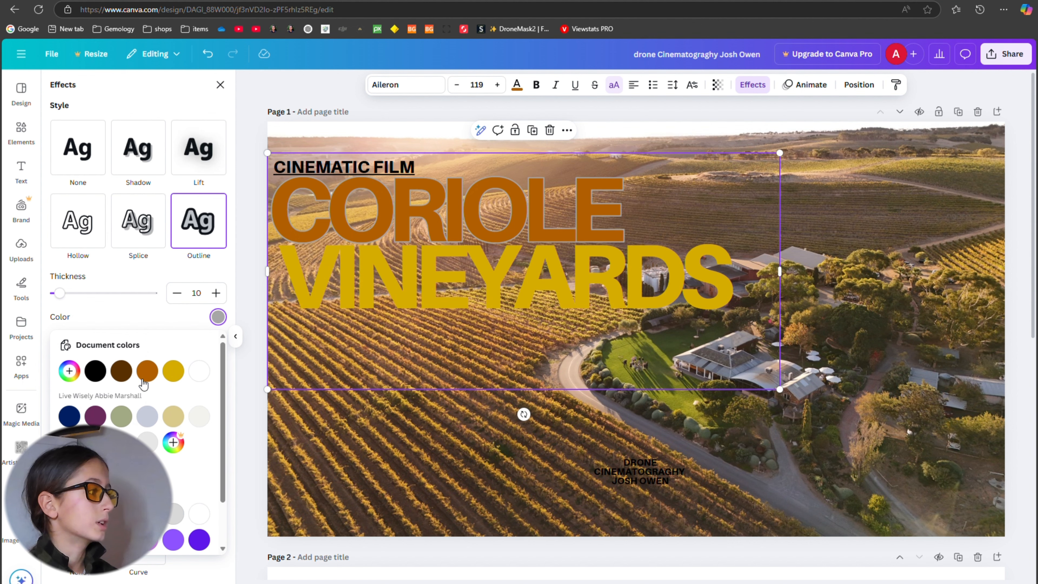
left_click(69, 371)
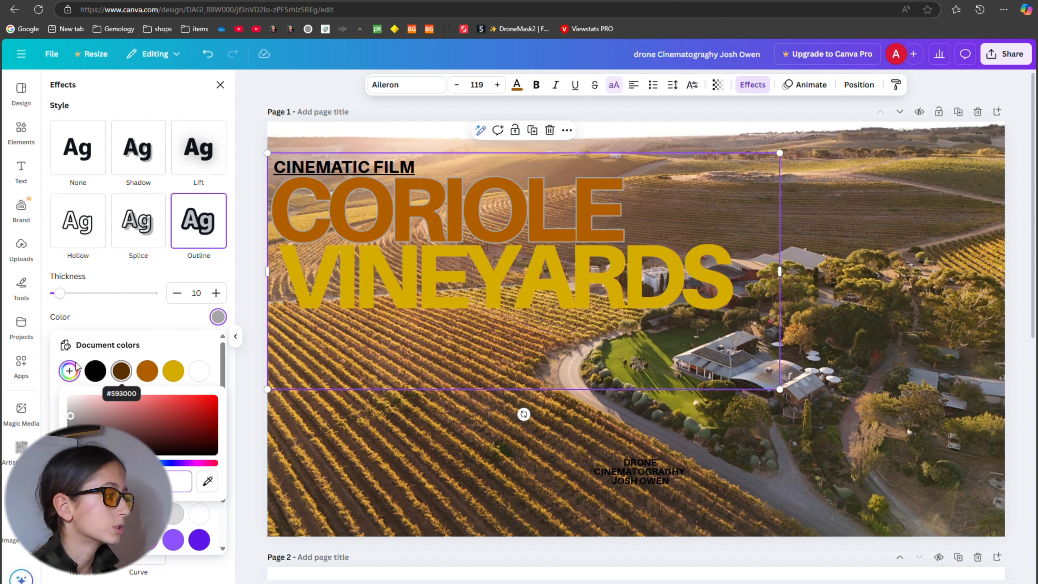
left_click(78, 463)
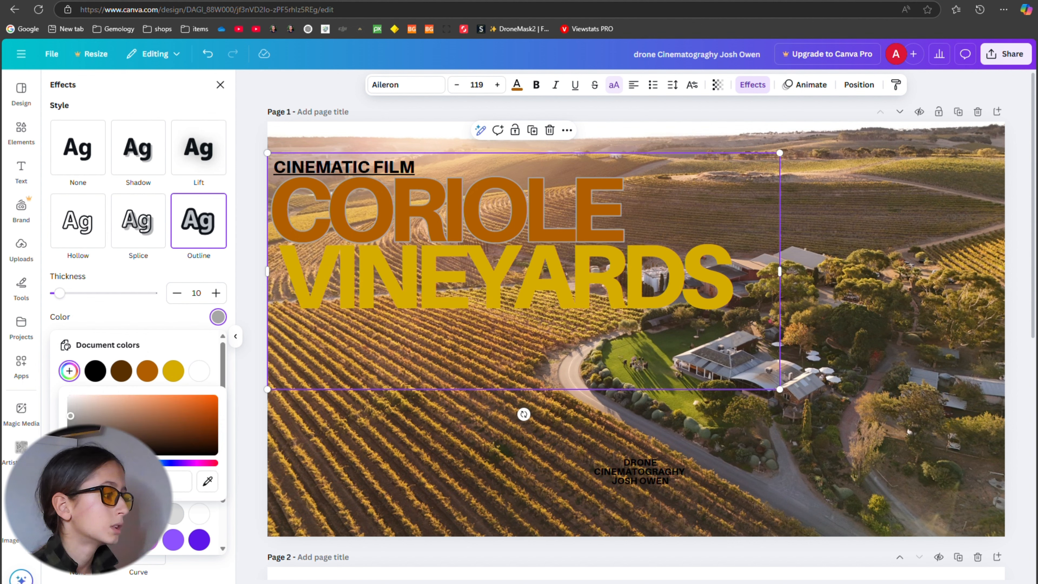
left_click_drag(185, 431, 252, 422)
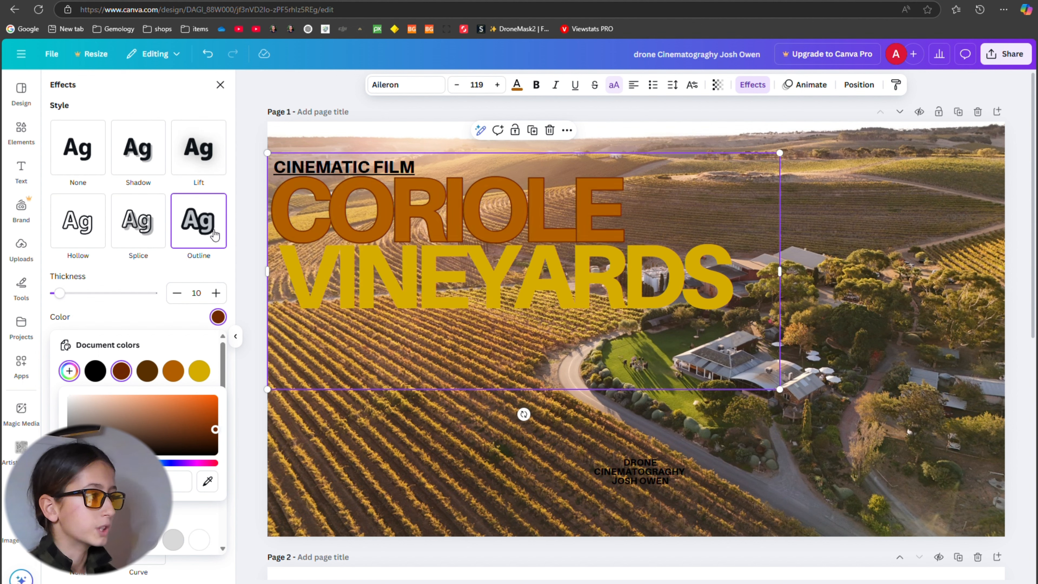
left_click(179, 294)
left_click(179, 295)
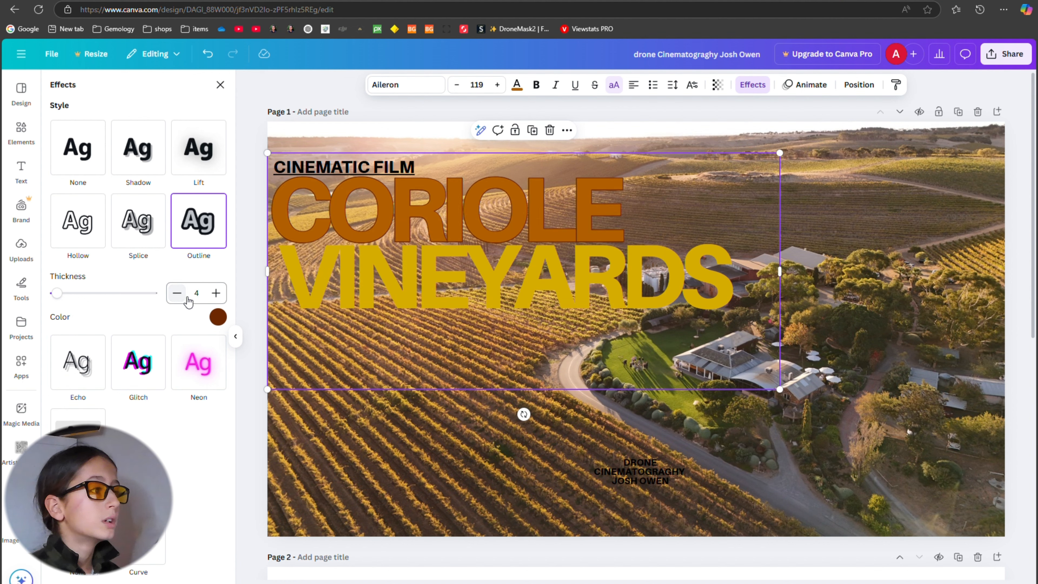
Apply the Outline text effect to the VINEYARDS title with a thickness of 26.
left_click(591, 305)
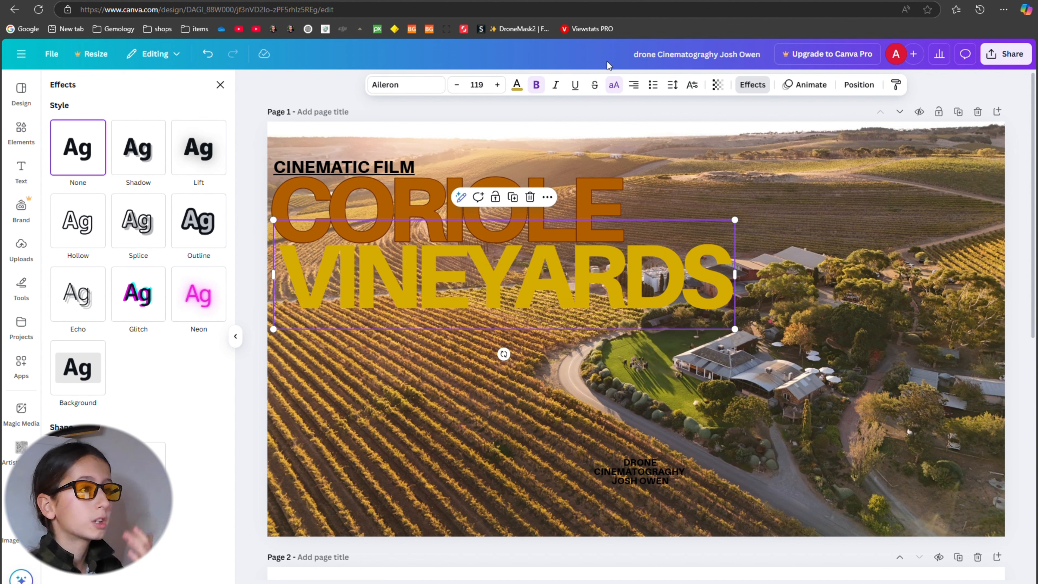
left_click(576, 85)
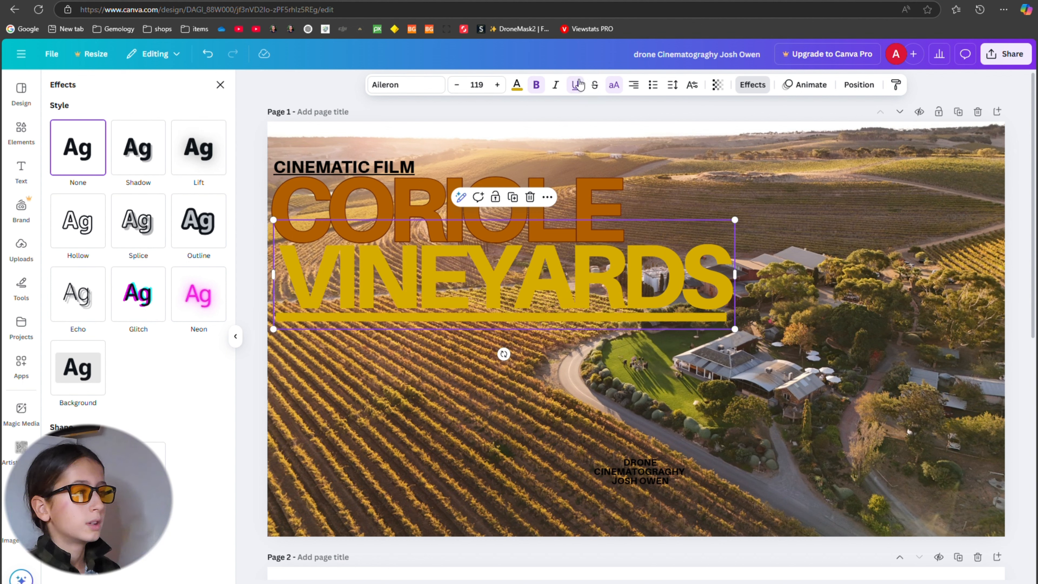
left_click(576, 85)
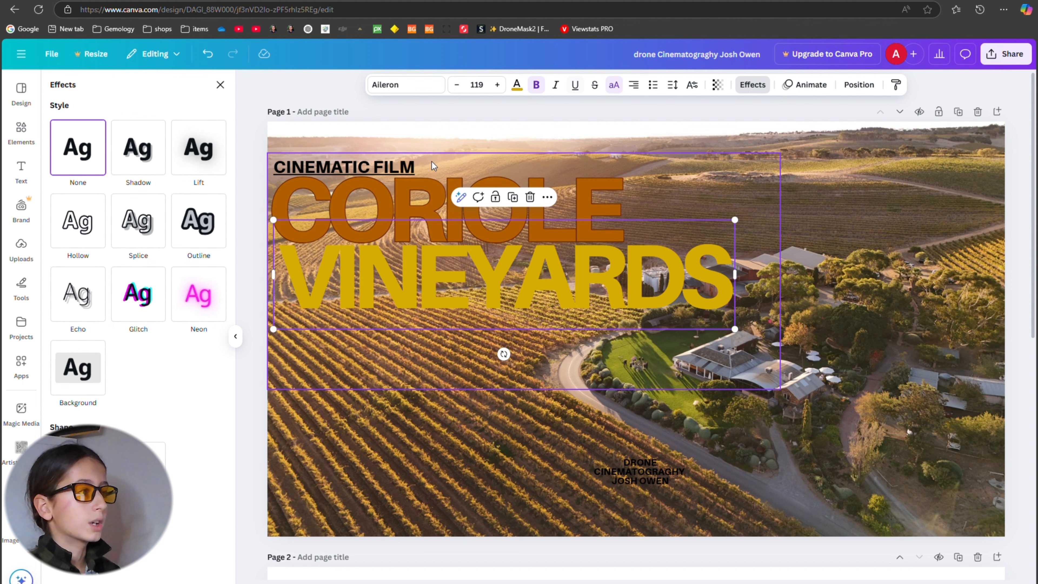
left_click(203, 226)
left_click_drag(123, 293, 72, 298)
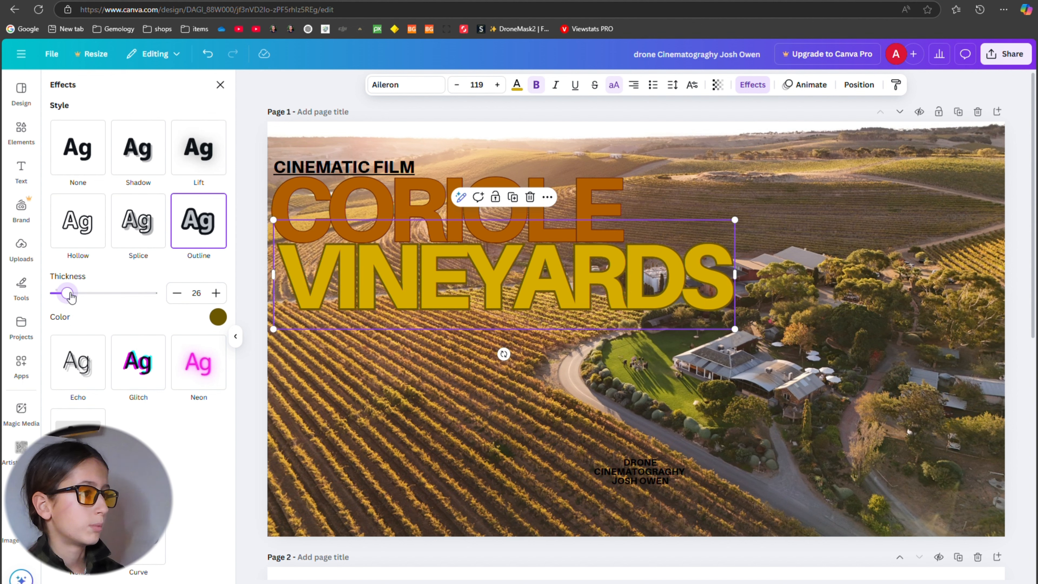
Set the CORIOLE title's outline thickness to 9 and recolour the outline with a custom bright orange.
left_click(574, 190)
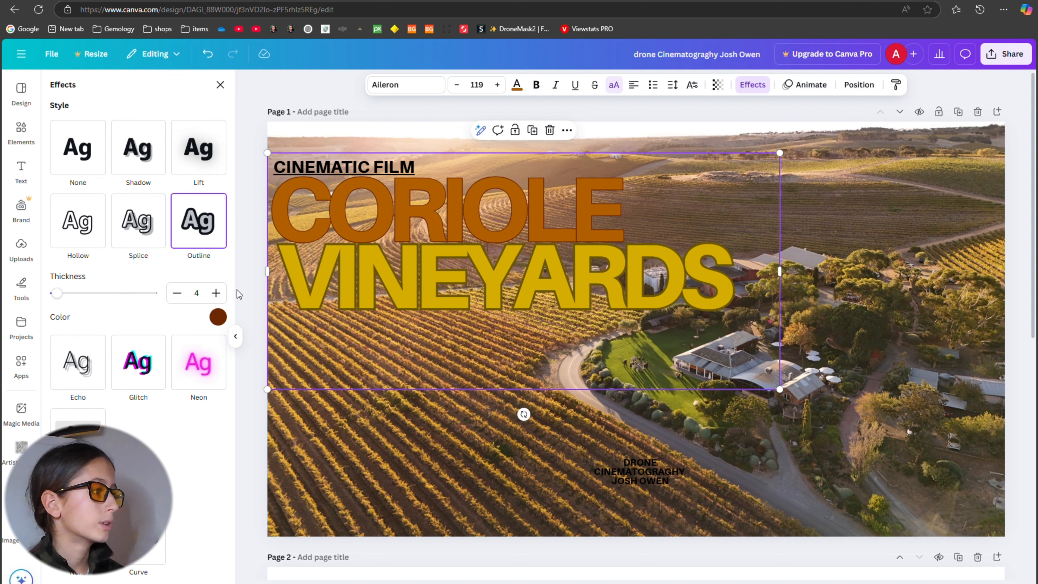
left_click(216, 293)
left_click(216, 293)
left_click(215, 293)
left_click(216, 292)
left_click(216, 293)
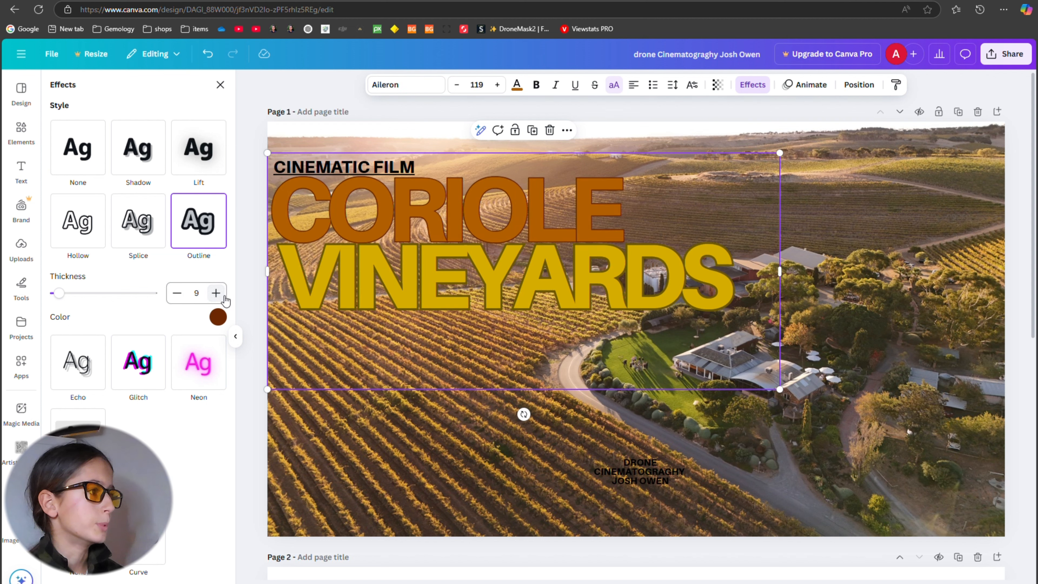
left_click(218, 317)
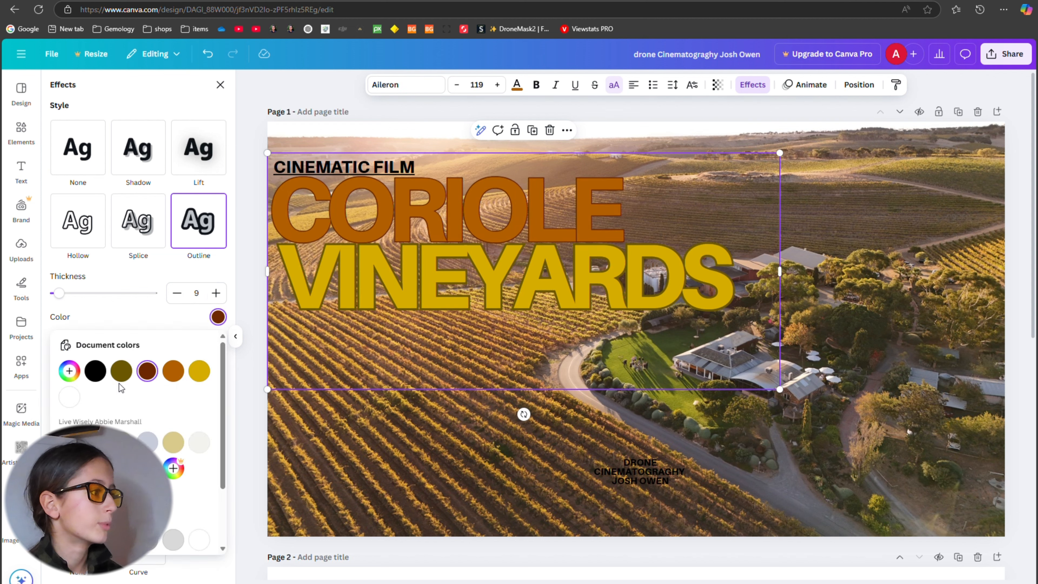
left_click(69, 371)
left_click(93, 441)
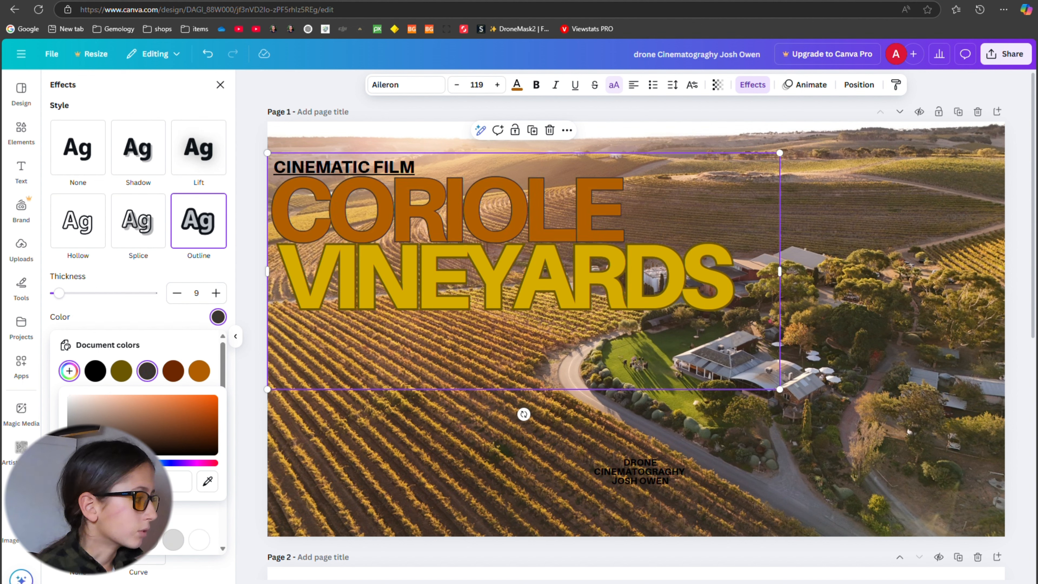
left_click_drag(76, 463, 81, 463)
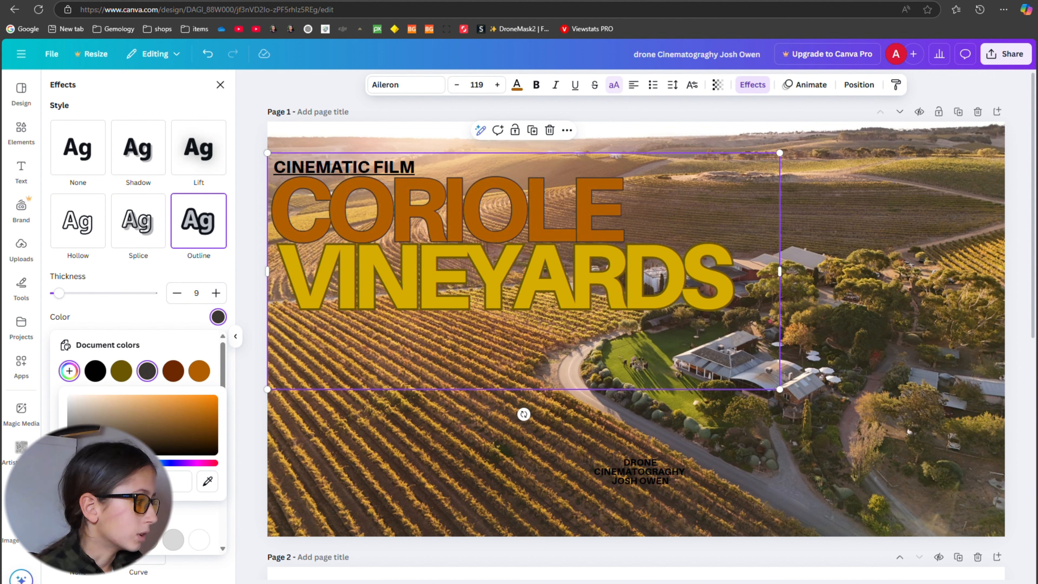
left_click_drag(207, 447, 234, 404)
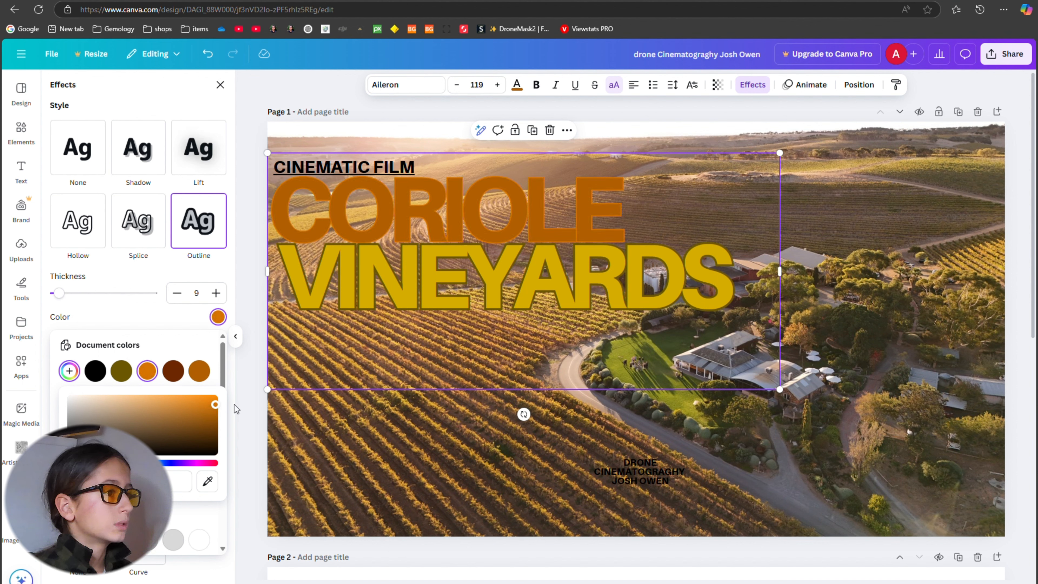
Increase the CORIOLE title's outline thickness to 16 and deselect the title.
left_click(217, 292)
left_click(216, 293)
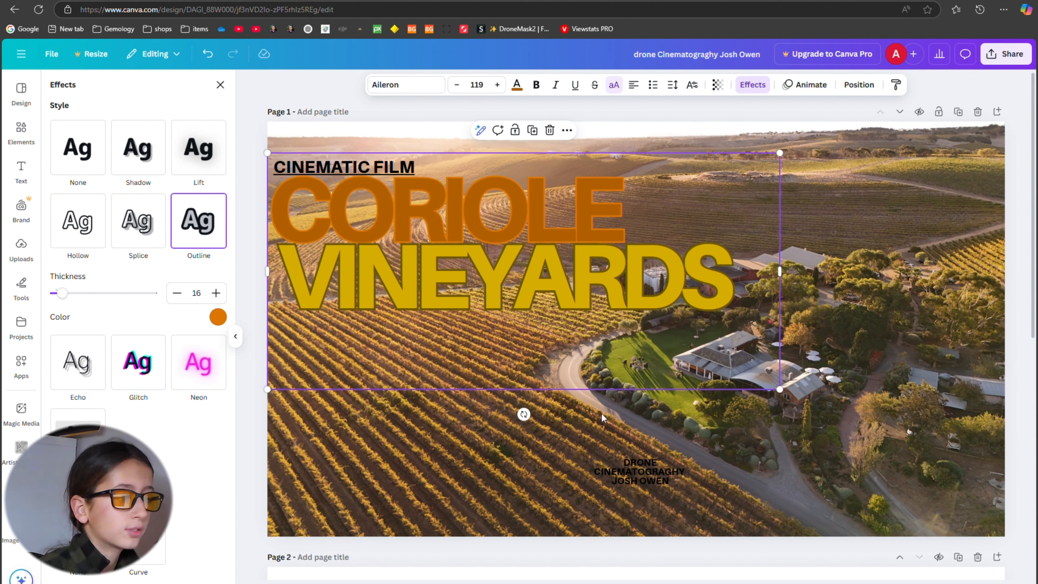
left_click(833, 292)
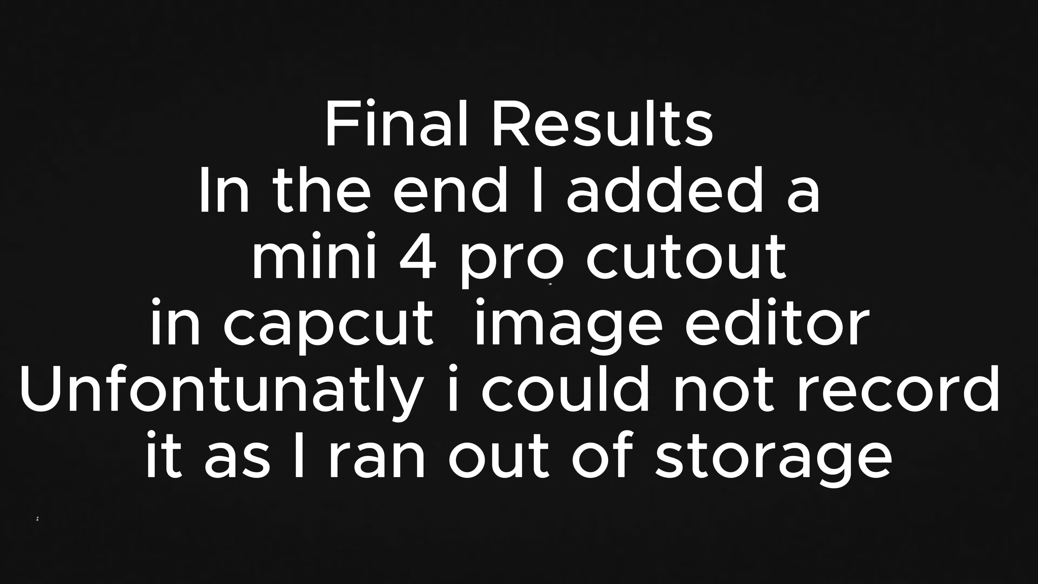